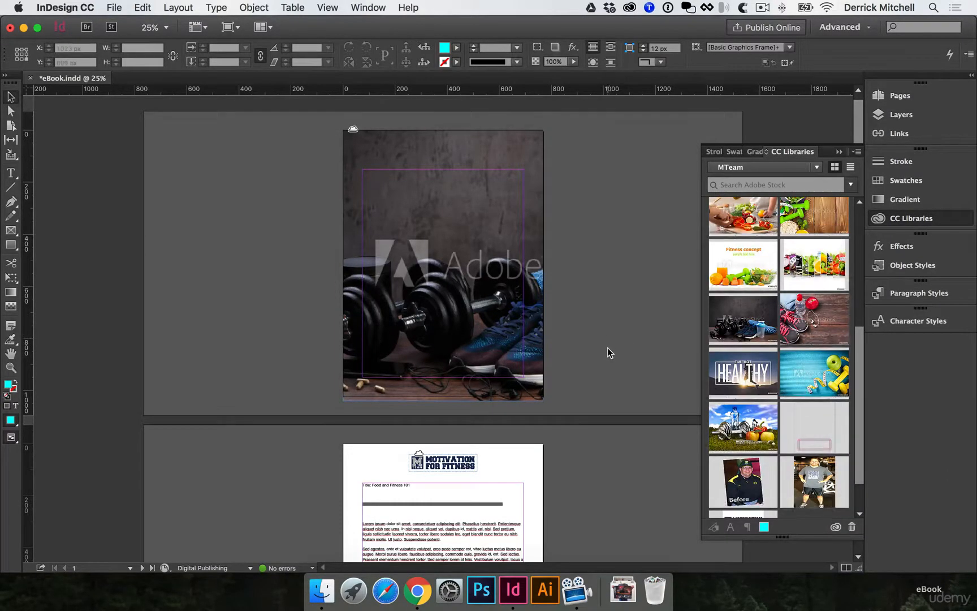
# - Duplicate the A-Master spread and open the resulting B-Master page for editing
pyautogui.scroll(-5, 608, 348)
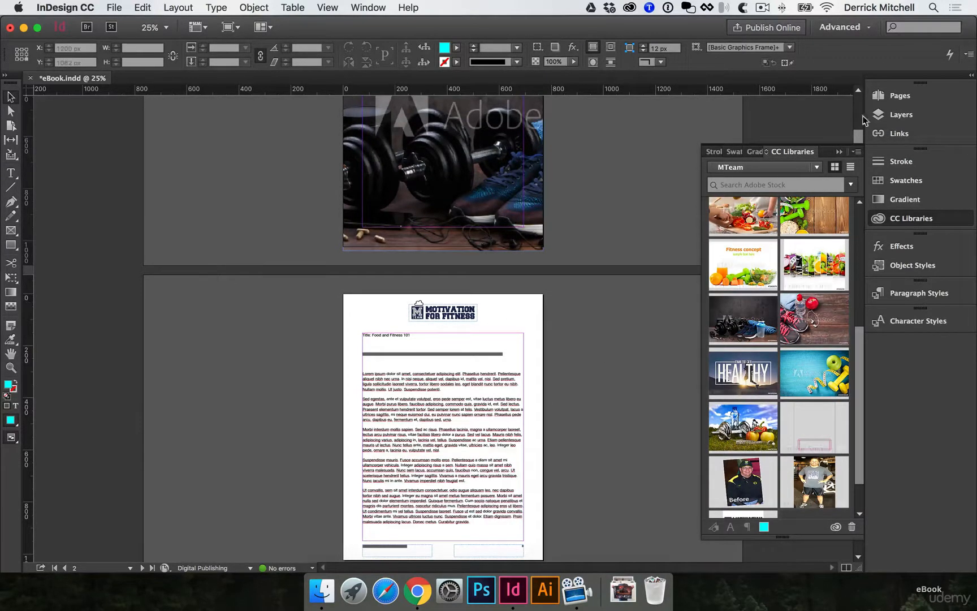
pyautogui.click(889, 97)
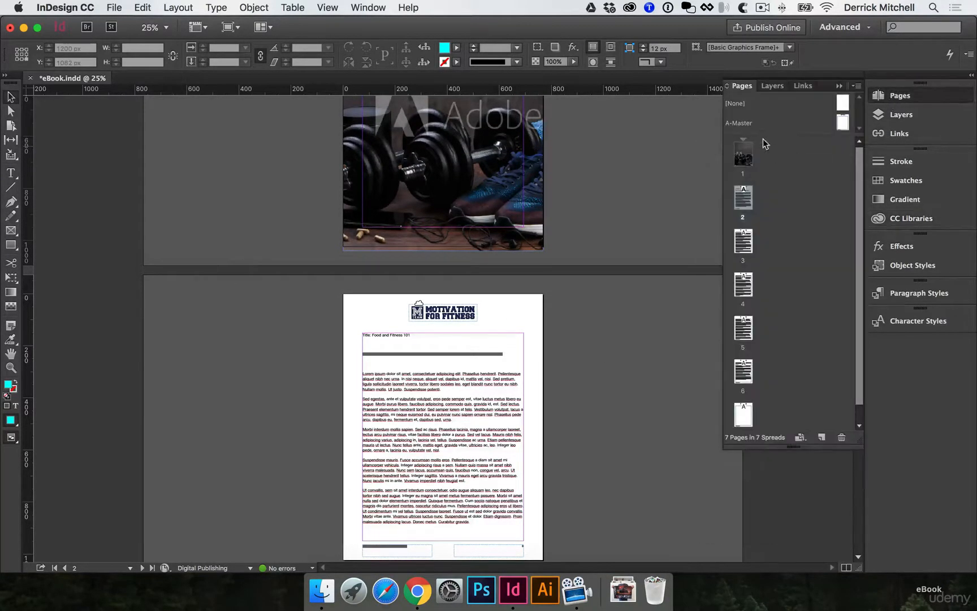
pyautogui.moveTo(761, 134); pyautogui.dragTo(759, 203)
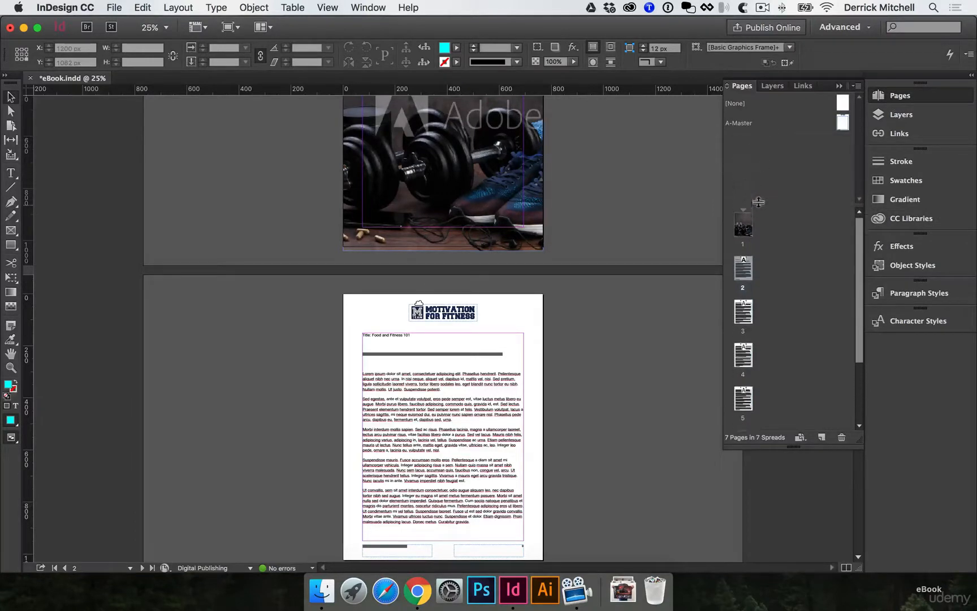
pyautogui.click(743, 124)
pyautogui.rightClick(755, 124)
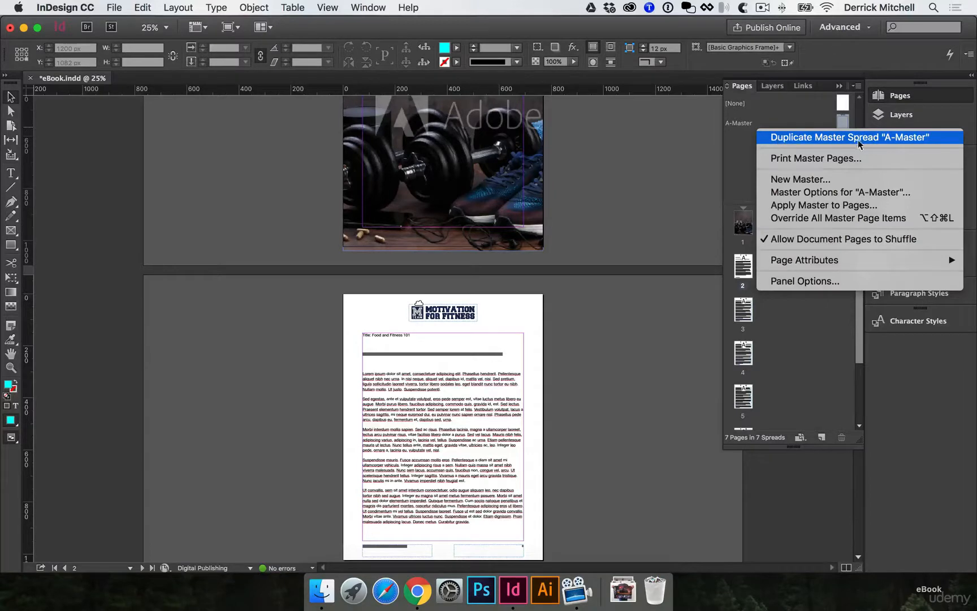
pyautogui.click(893, 142)
pyautogui.doubleClick(845, 142)
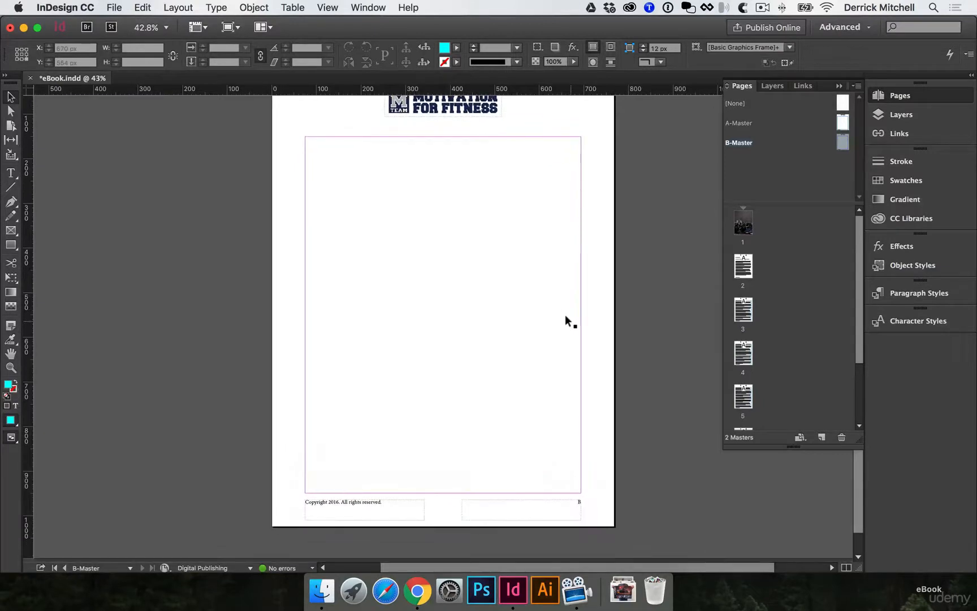
# - Delete the Motivation for Fitness logo from the B-Master page, keeping the copyright and page number frames
pyautogui.scroll(3, 566, 316)
pyautogui.click(443, 153)
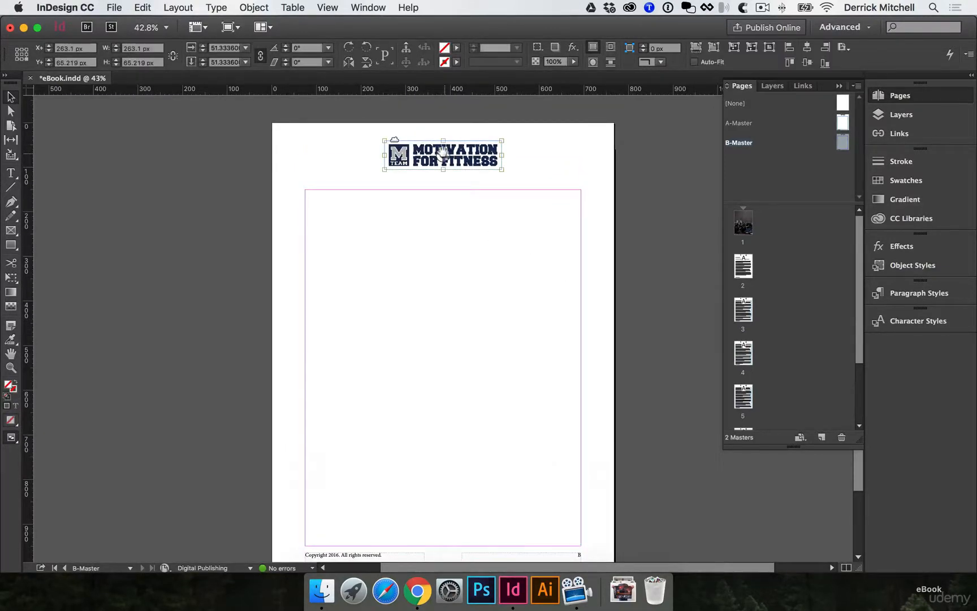
pyautogui.moveTo(397, 153); pyautogui.dragTo(416, 168)
pyautogui.moveTo(375, 141); pyautogui.dragTo(462, 195)
pyautogui.press('BackSpace')
pyautogui.scroll(-4, 481, 238)
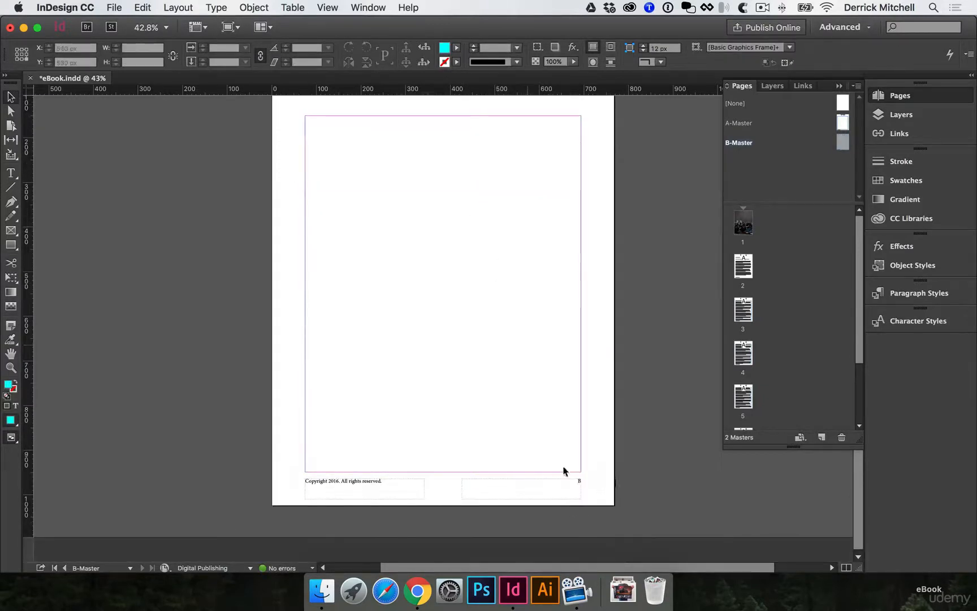
pyautogui.click(568, 485)
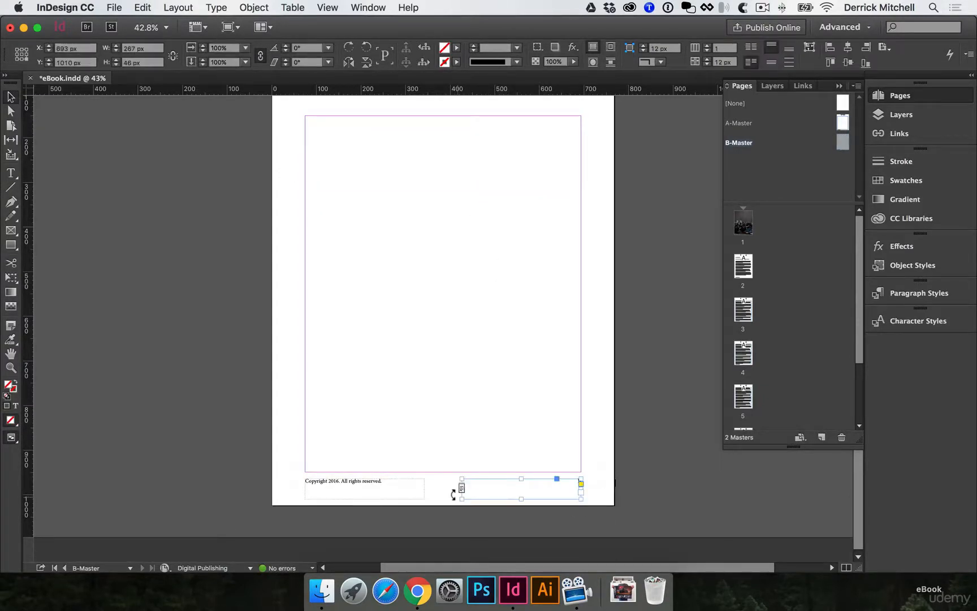
pyautogui.click(451, 440)
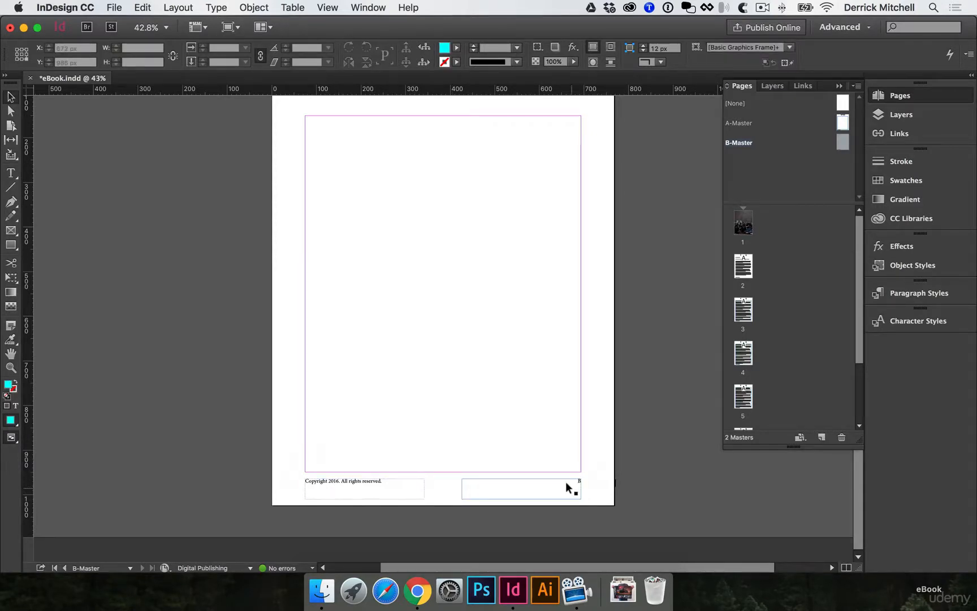
# - Set the B-Master page's top margin to 500 px and place a horizontal ruler guide across it at 400 px
pyautogui.scroll(2, 566, 481)
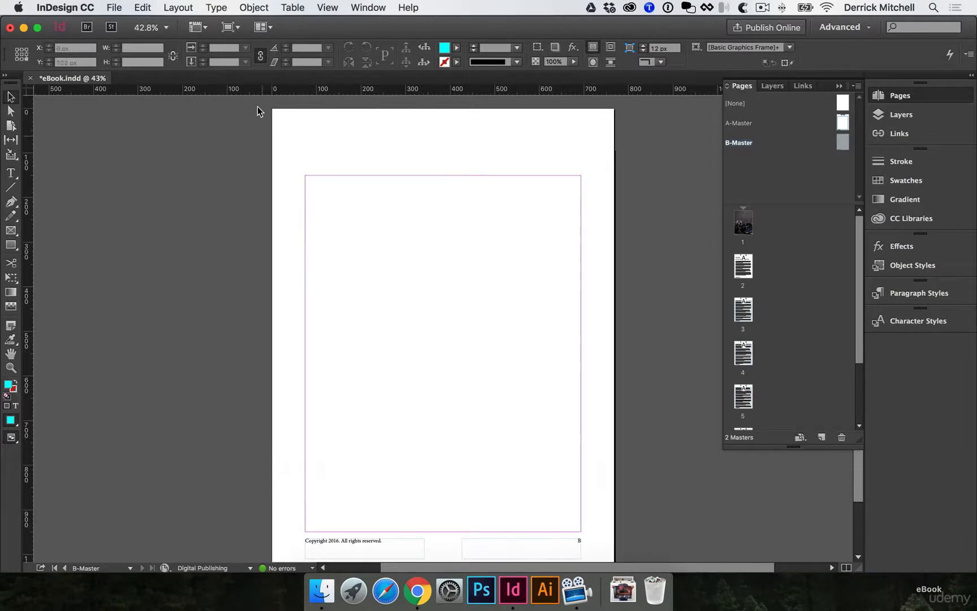
pyautogui.click(187, 8)
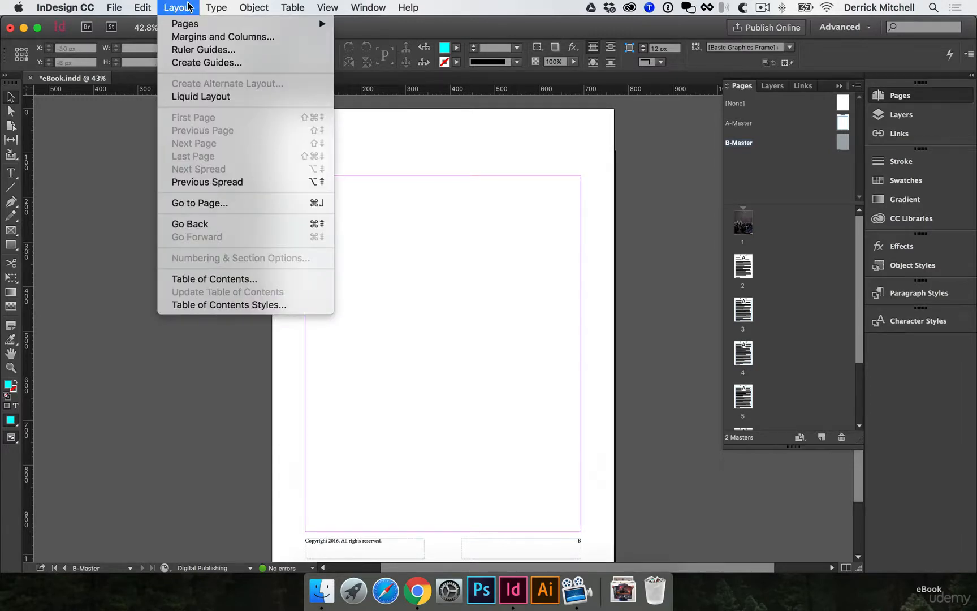
pyautogui.click(197, 39)
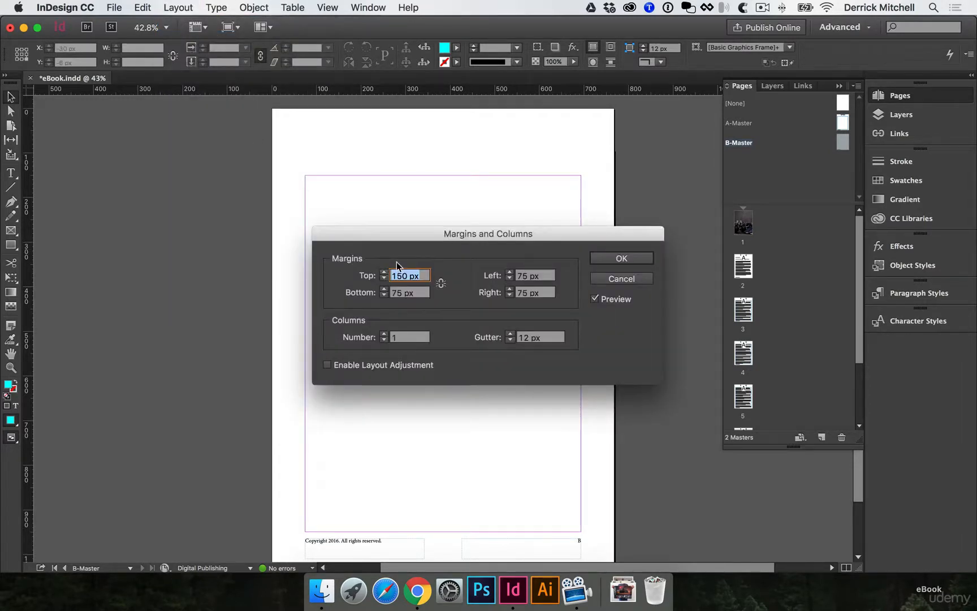
pyautogui.moveTo(391, 238); pyautogui.dragTo(499, 270)
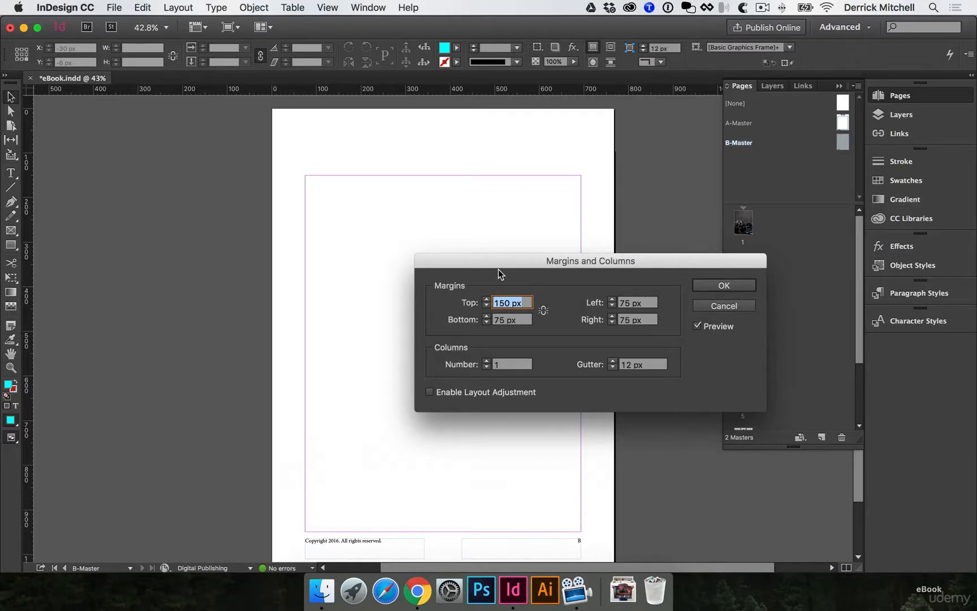
pyautogui.write('300')
pyautogui.press('Tab')
pyautogui.hotkey('shift', 'Tab')
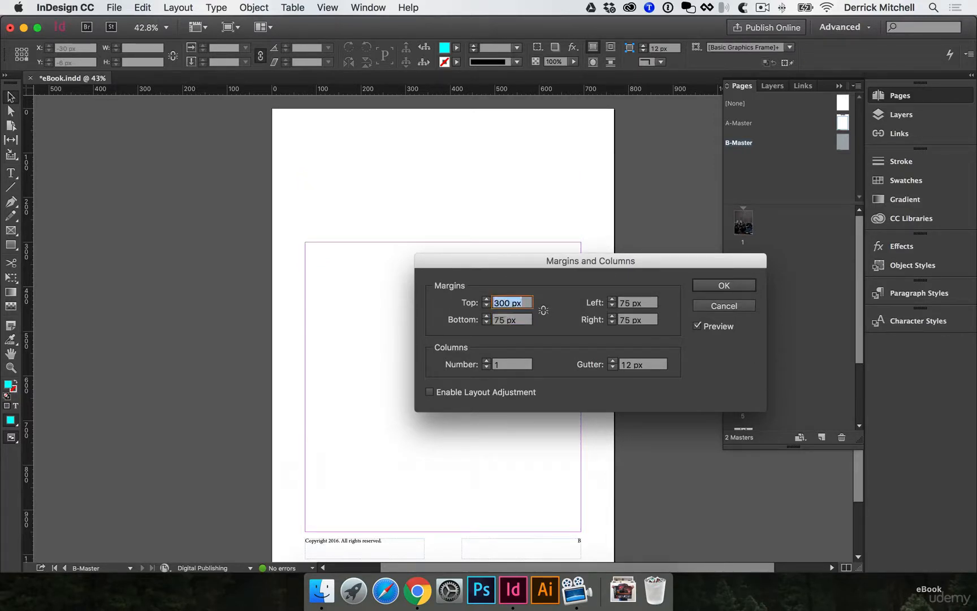
pyautogui.write('500 px')
pyautogui.press('Tab')
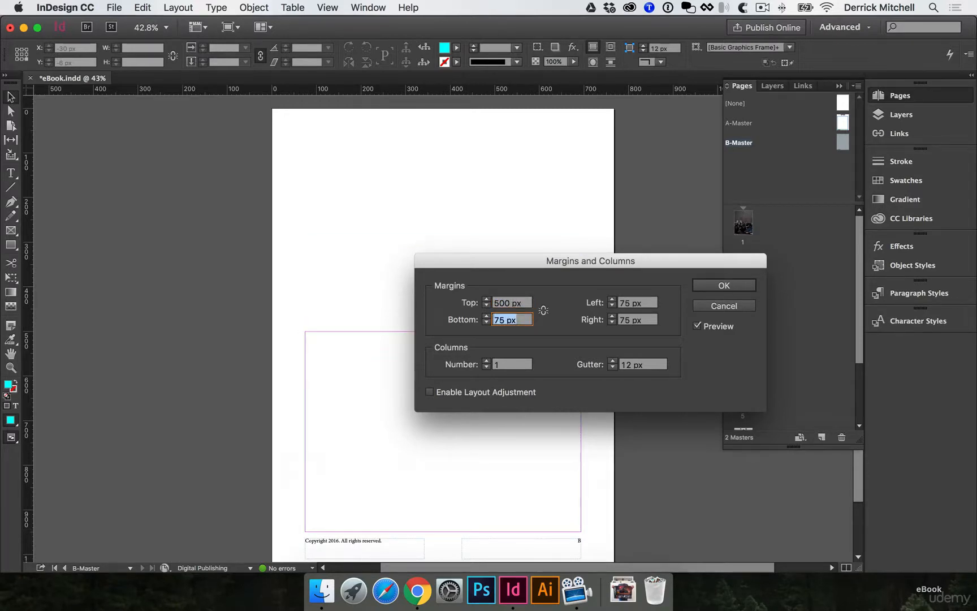
pyautogui.click(712, 284)
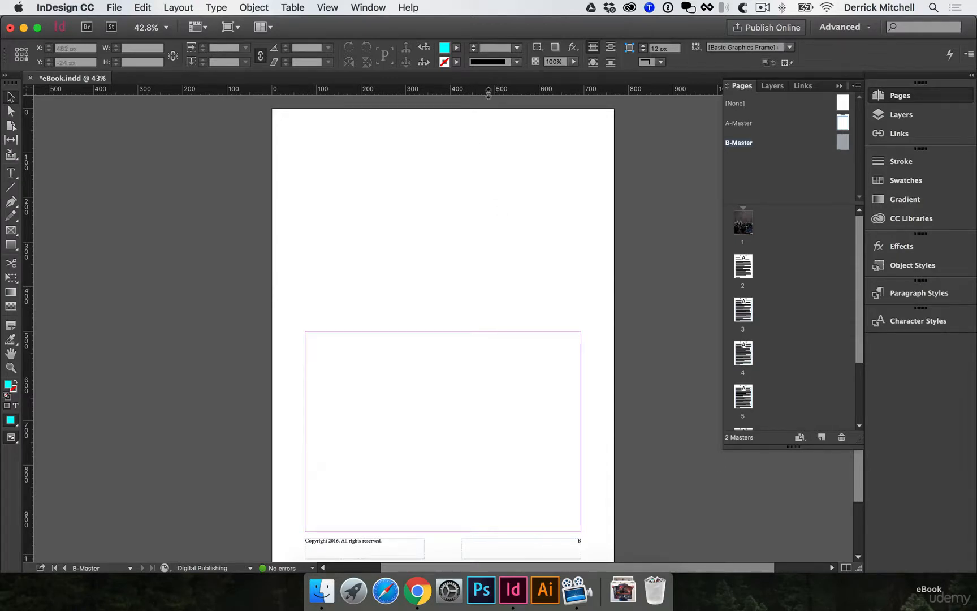
pyautogui.moveTo(488, 92); pyautogui.dragTo(480, 286)
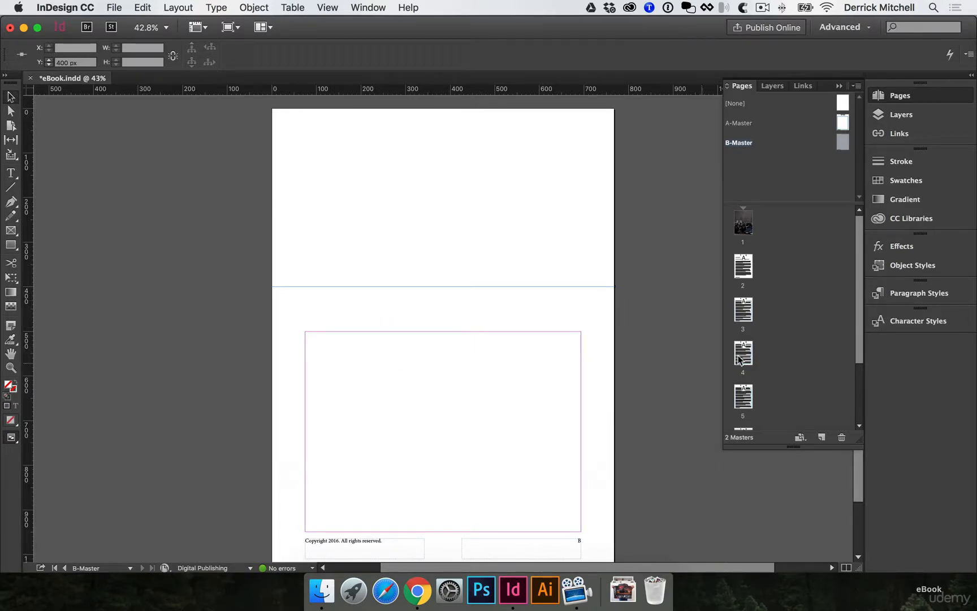
# - Open page 2 and apply B-Master to it
pyautogui.doubleClick(744, 270)
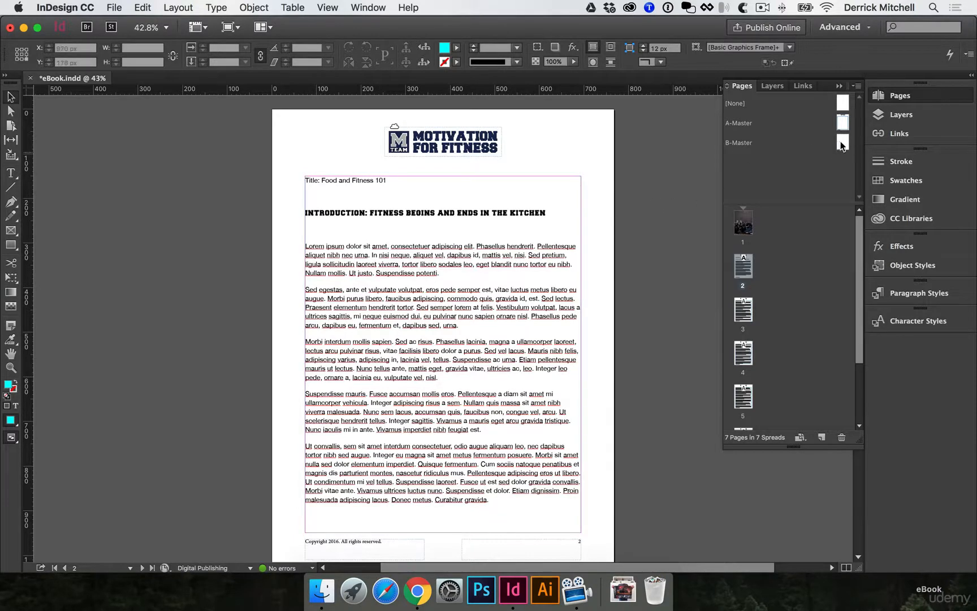
pyautogui.moveTo(842, 146); pyautogui.dragTo(739, 266)
pyautogui.moveTo(739, 266); pyautogui.dragTo(743, 272)
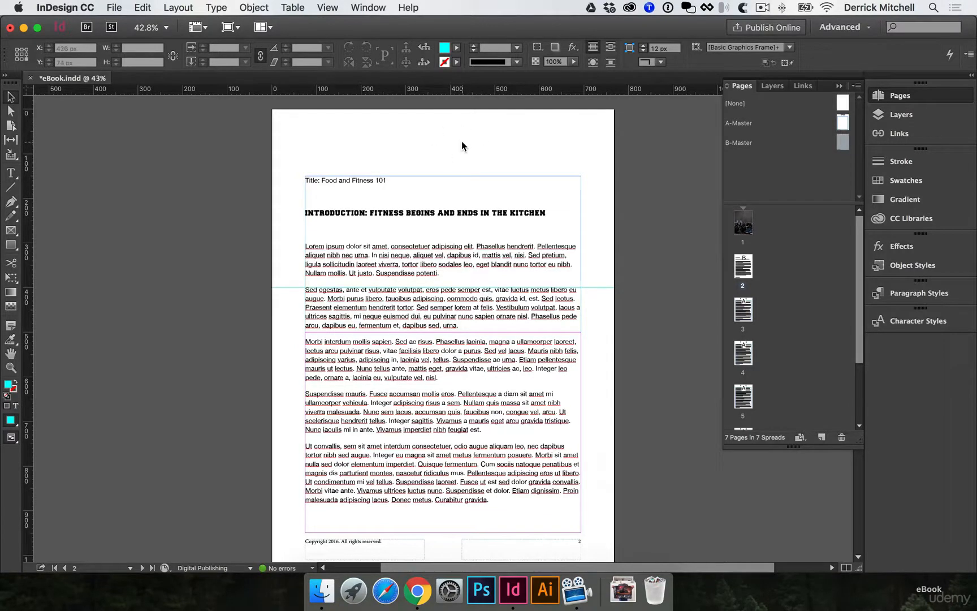
# - Lower the top edge of page 2's body text frame to the 500 px margin, making the frame 449 px high
pyautogui.click(445, 256)
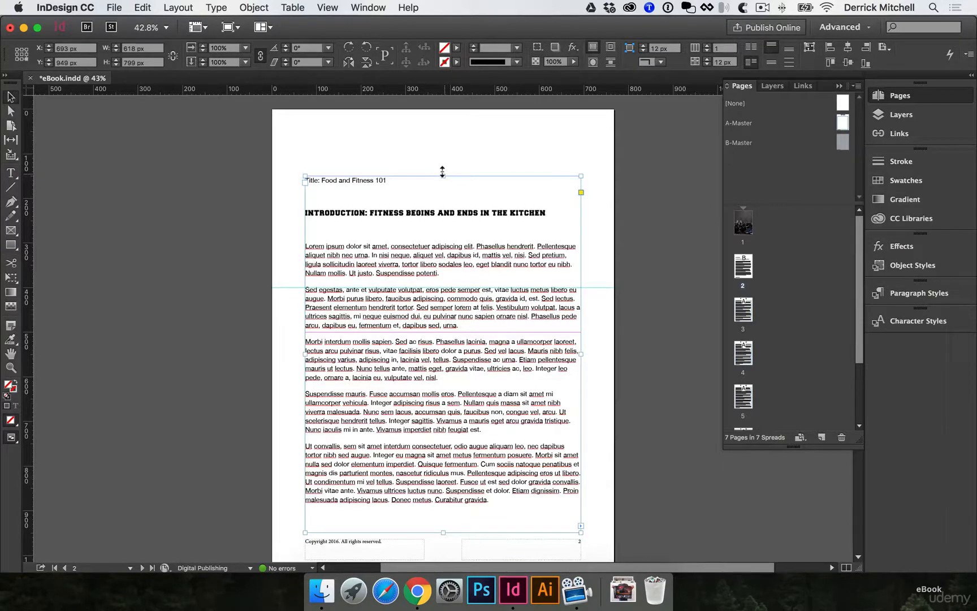
pyautogui.moveTo(442, 172); pyautogui.dragTo(444, 332)
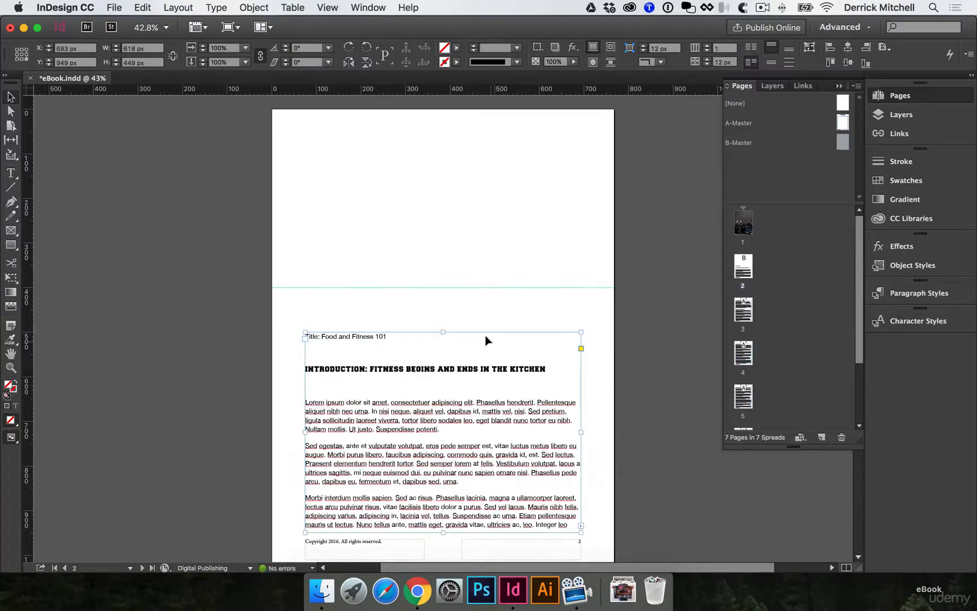
pyautogui.click(396, 285)
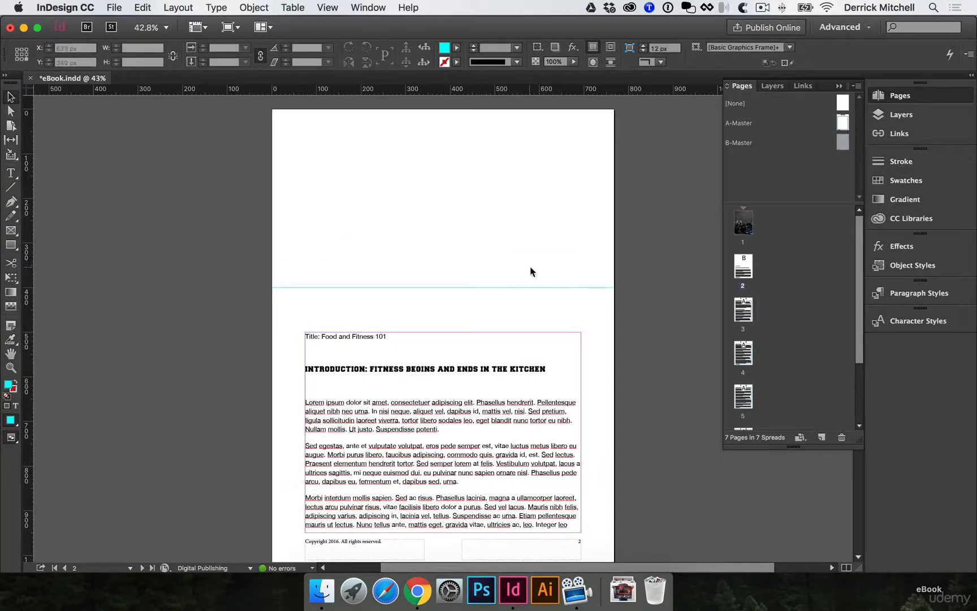
# - Place the vegetable-cutting stock image from the MTeam library across the full width of page 2's top, about 768 by 512 px
pyautogui.click(912, 219)
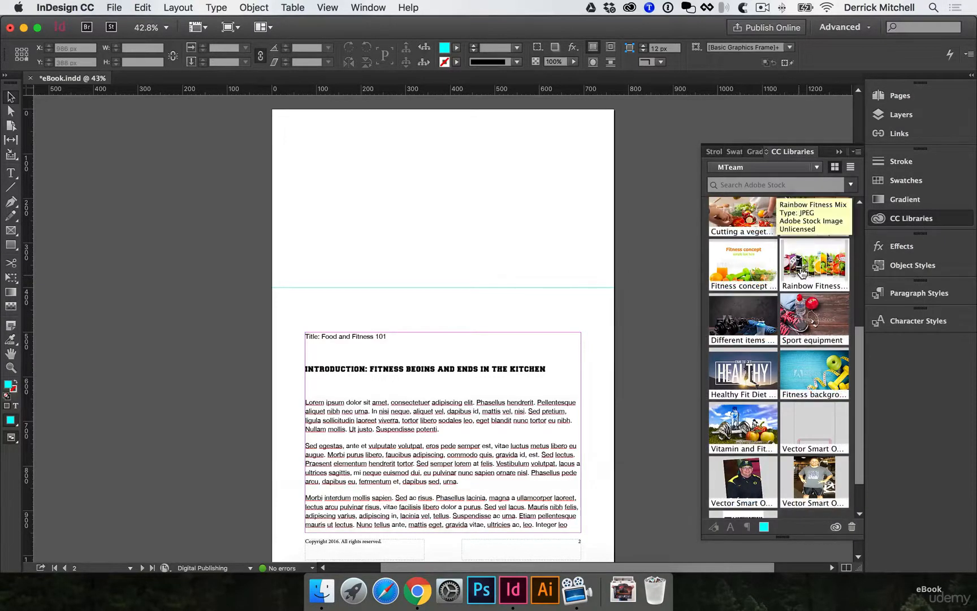
pyautogui.scroll(2, 811, 280)
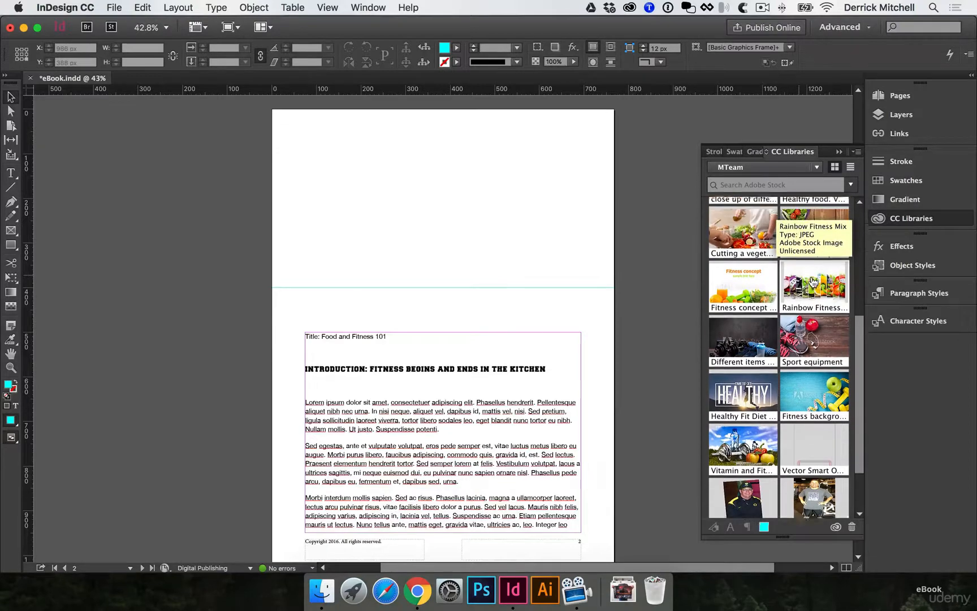
pyautogui.scroll(3, 765, 286)
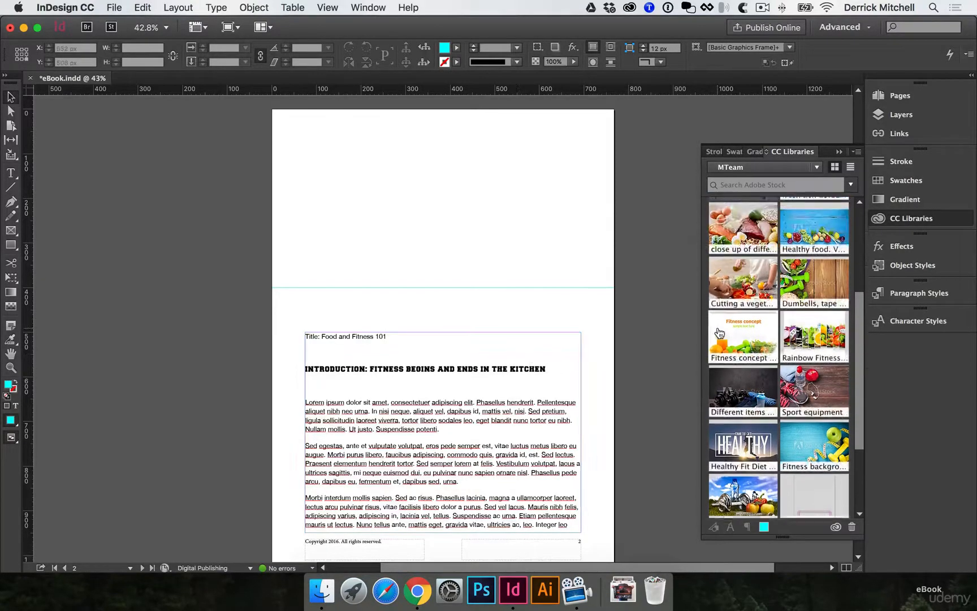
pyautogui.moveTo(763, 286); pyautogui.dragTo(616, 284)
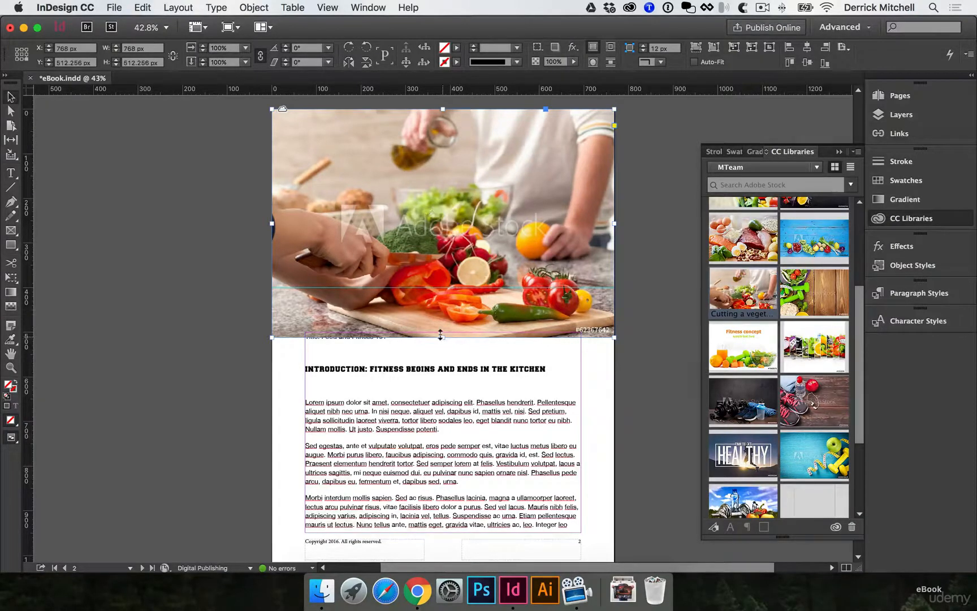
# - Crop the image frame's bottom edge up to the 400 px guide and shift the picture upward inside the frame
pyautogui.moveTo(441, 335); pyautogui.dragTo(443, 288)
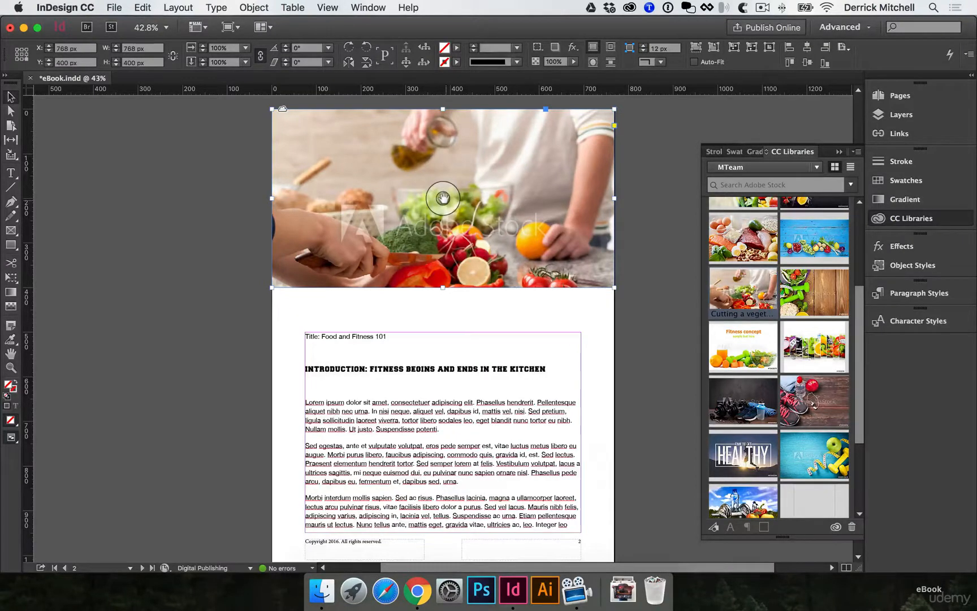
pyautogui.moveTo(443, 198); pyautogui.dragTo(442, 170)
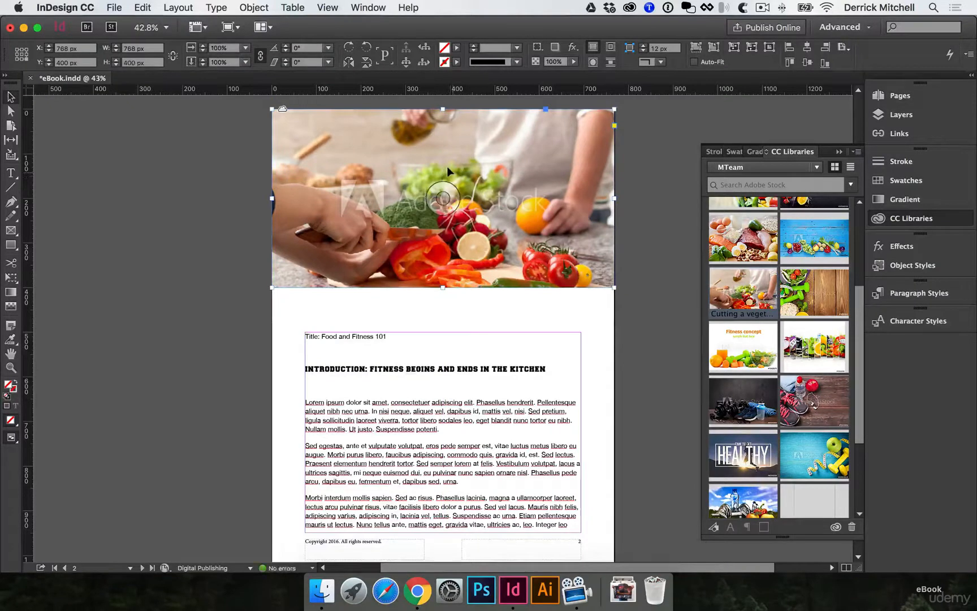
pyautogui.click(522, 297)
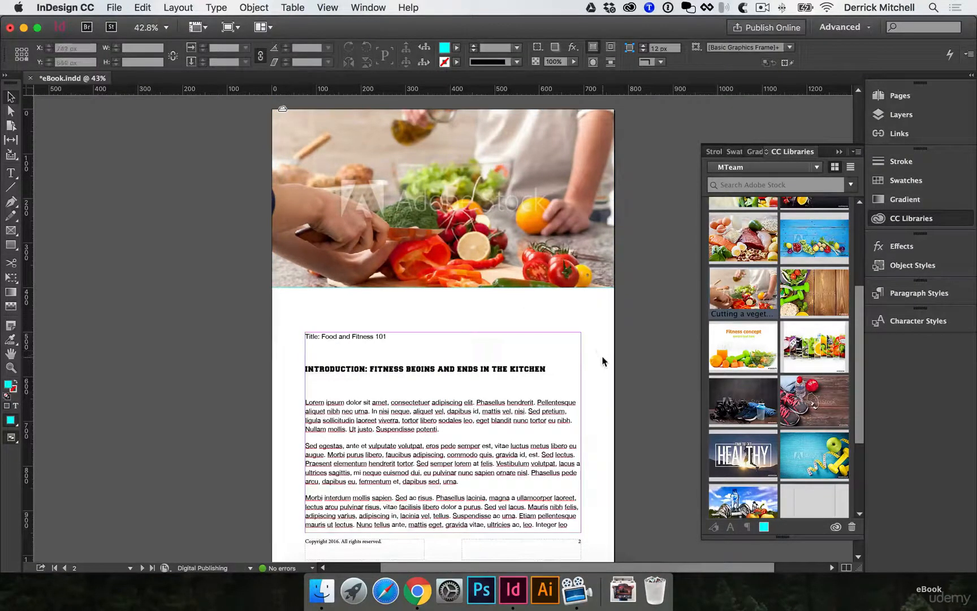
pyautogui.click(900, 219)
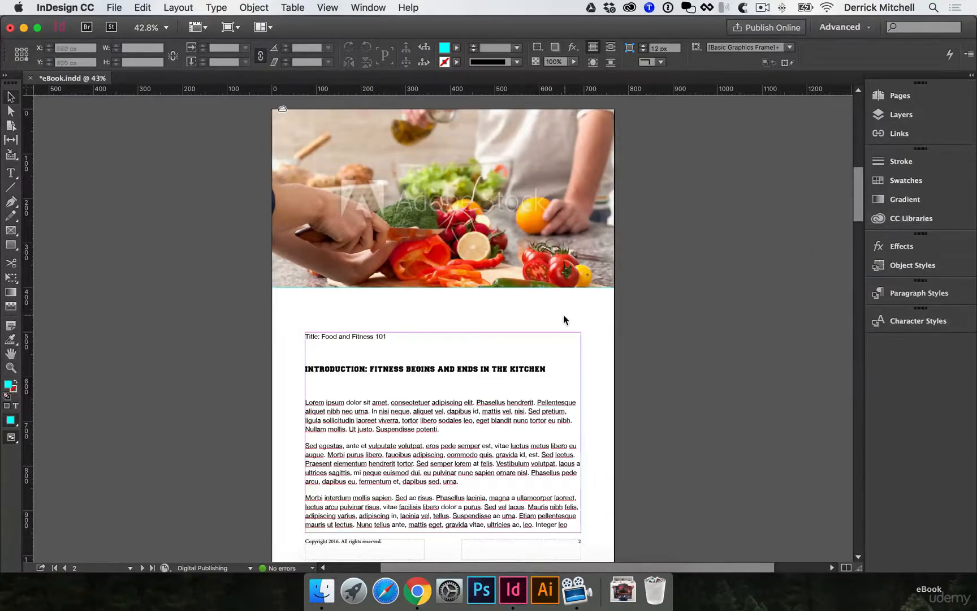
# - Look through pages 3 to 7 to examine where the section headings fall in the body text
pyautogui.scroll(-2, 563, 320)
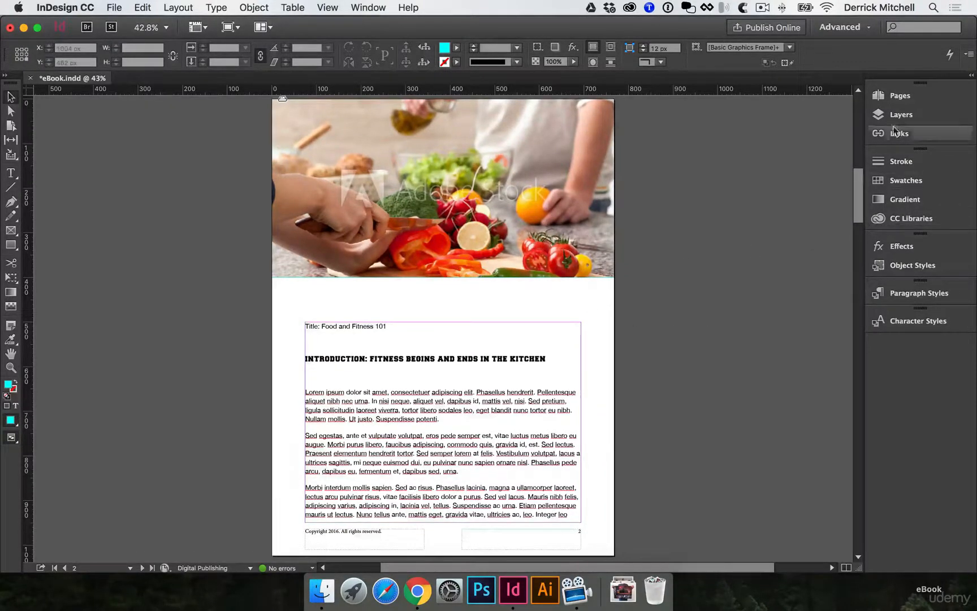
pyautogui.click(881, 96)
pyautogui.doubleClick(744, 317)
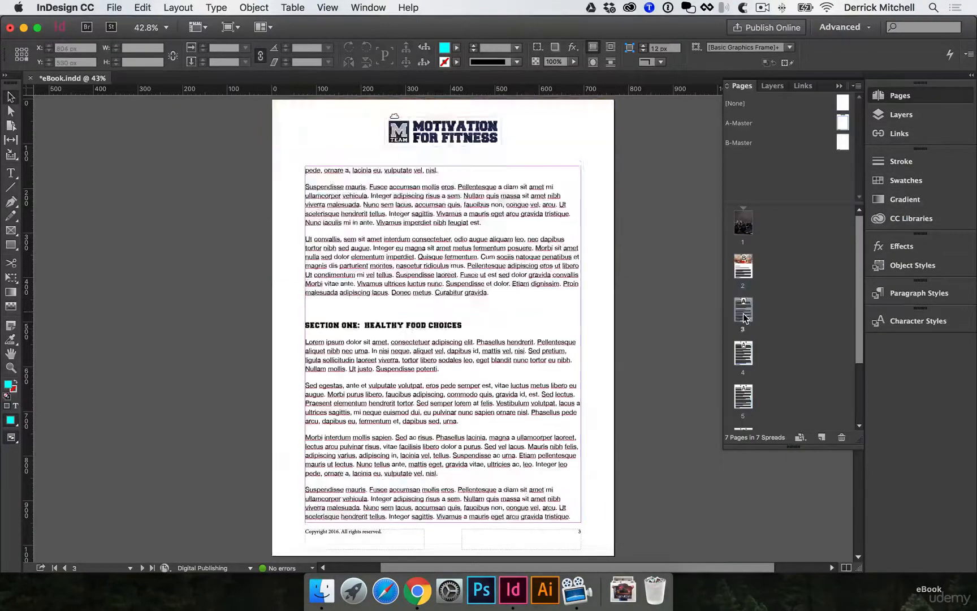
pyautogui.scroll(15, 493, 363)
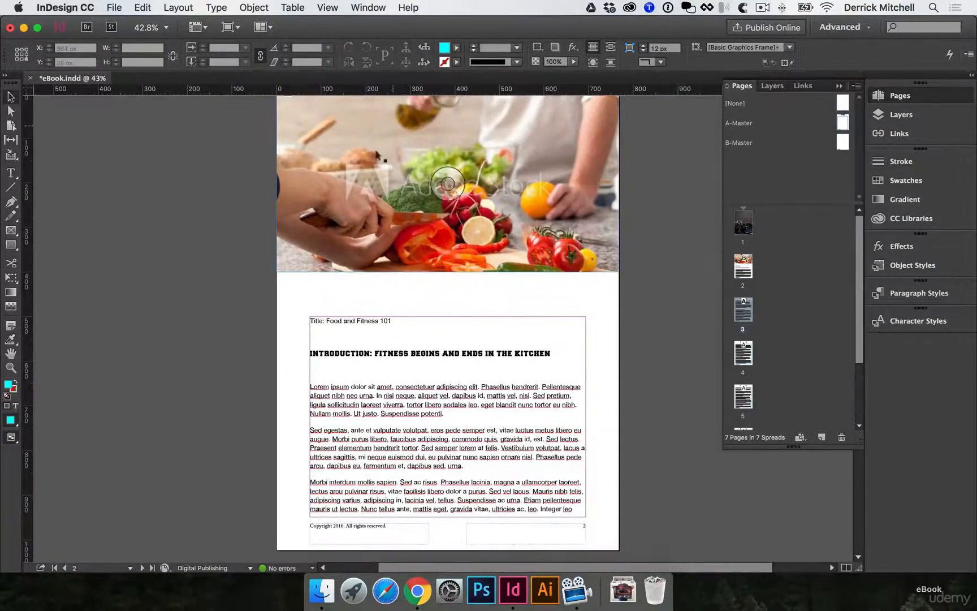
pyautogui.scroll(-6, 535, 362)
pyautogui.scroll(-15, 531, 364)
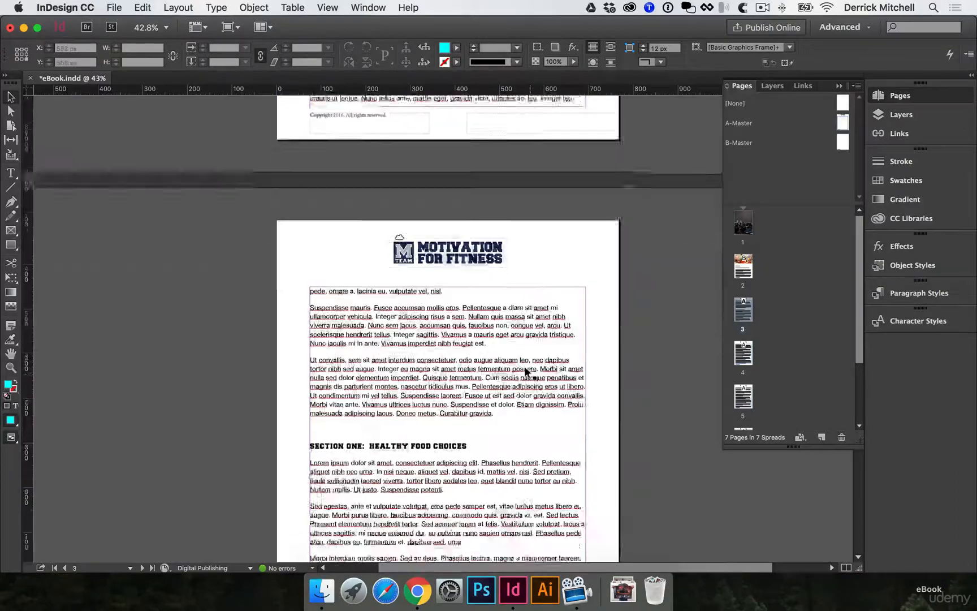
pyautogui.scroll(-20, 528, 373)
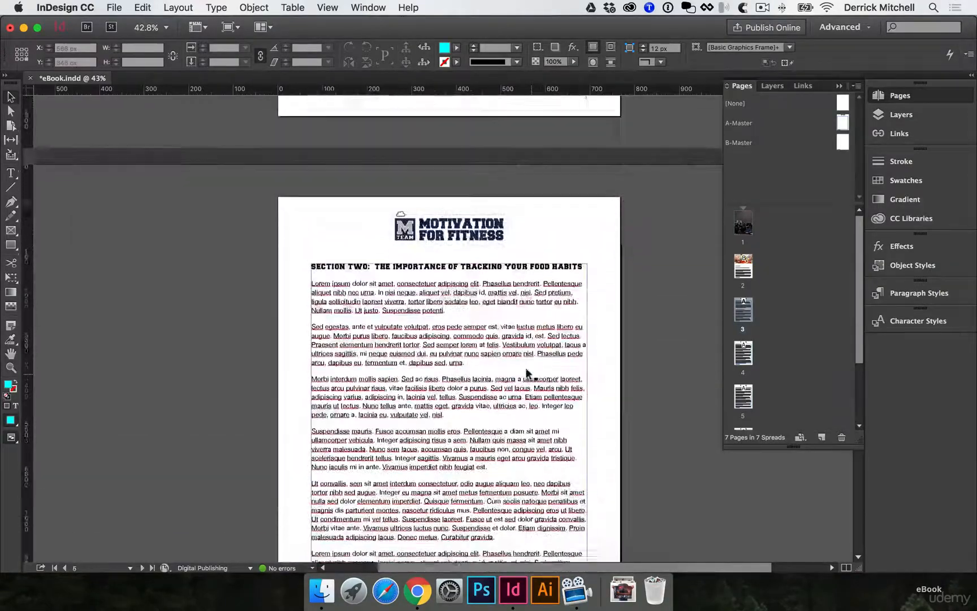
pyautogui.scroll(-5, 524, 370)
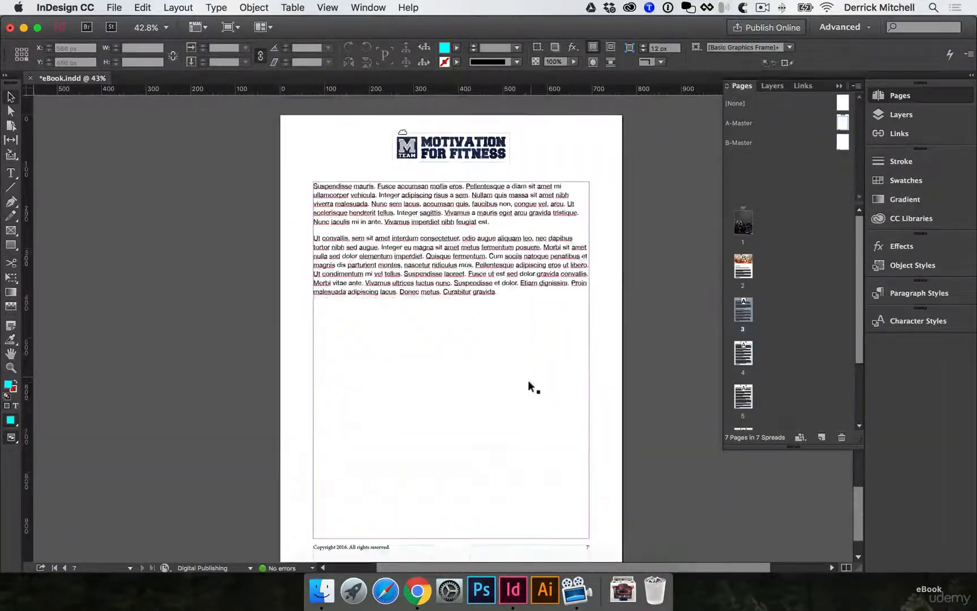
pyautogui.scroll(15, 534, 384)
pyautogui.scroll(15, 526, 357)
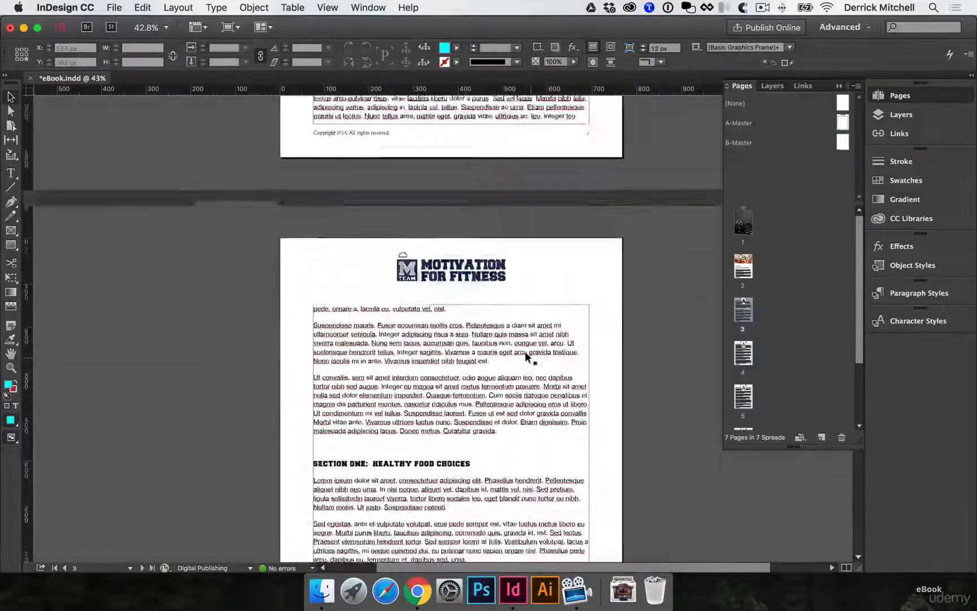
pyautogui.scroll(-10, 526, 349)
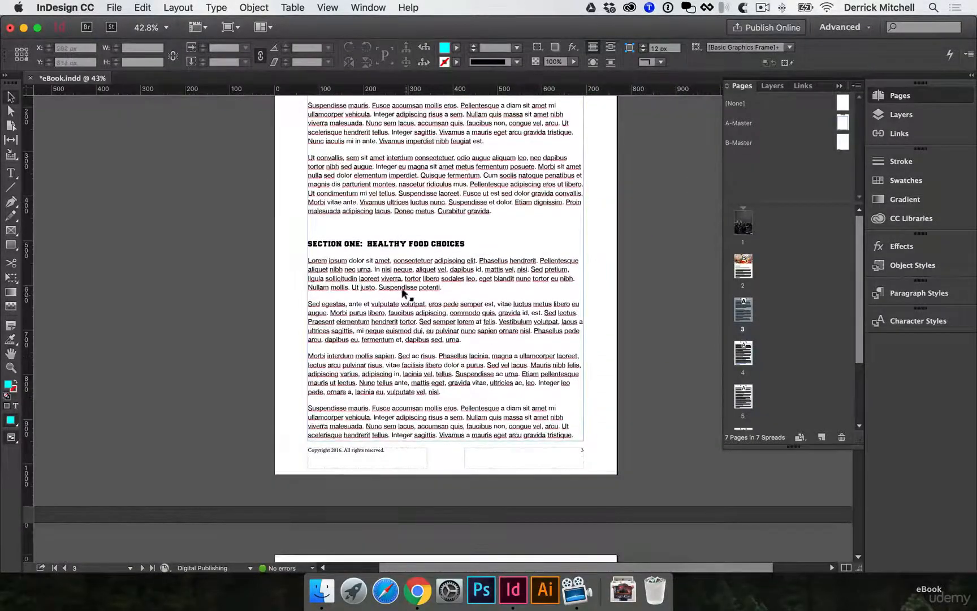
pyautogui.click(380, 259)
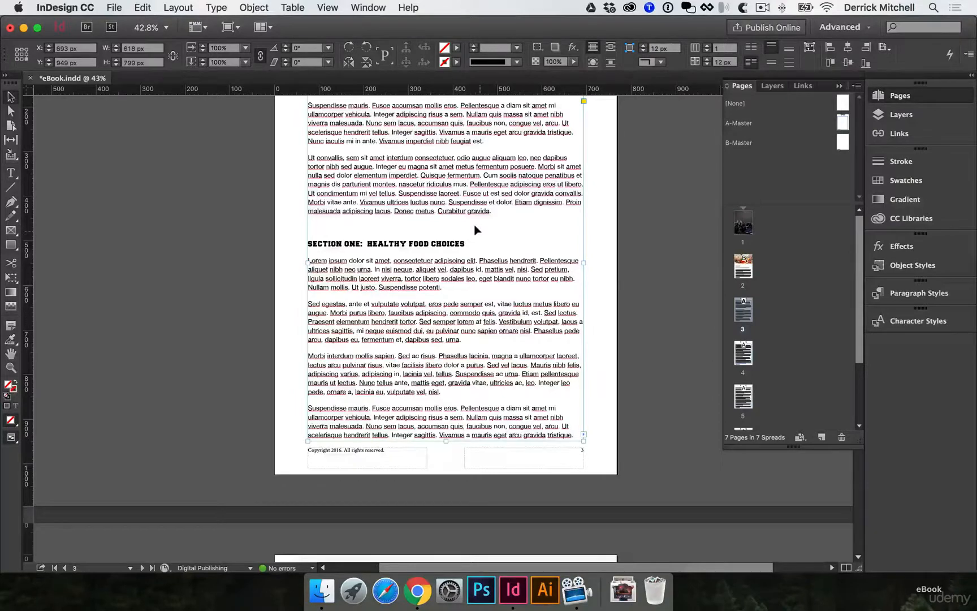
pyautogui.scroll(1, 476, 229)
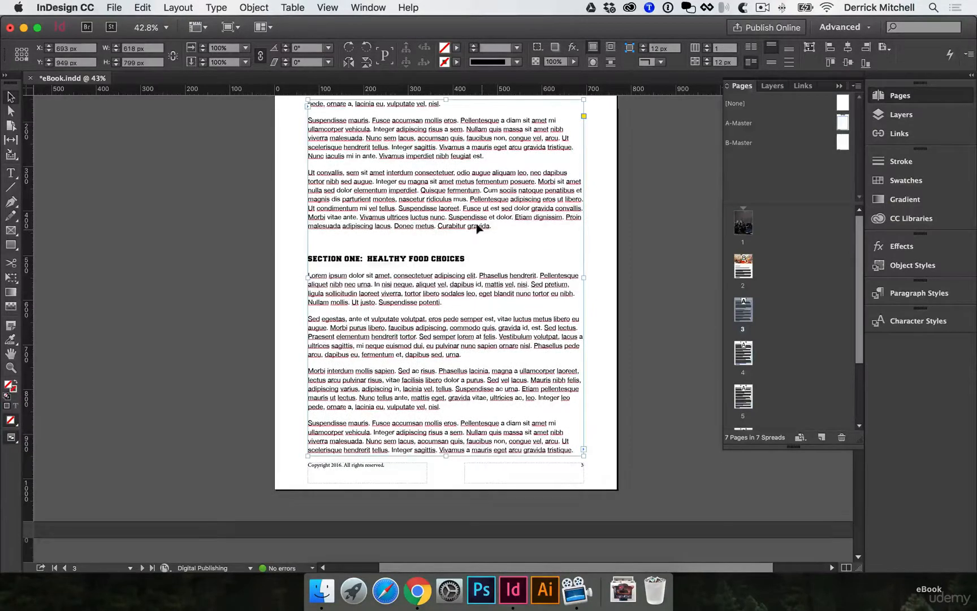
pyautogui.click(659, 264)
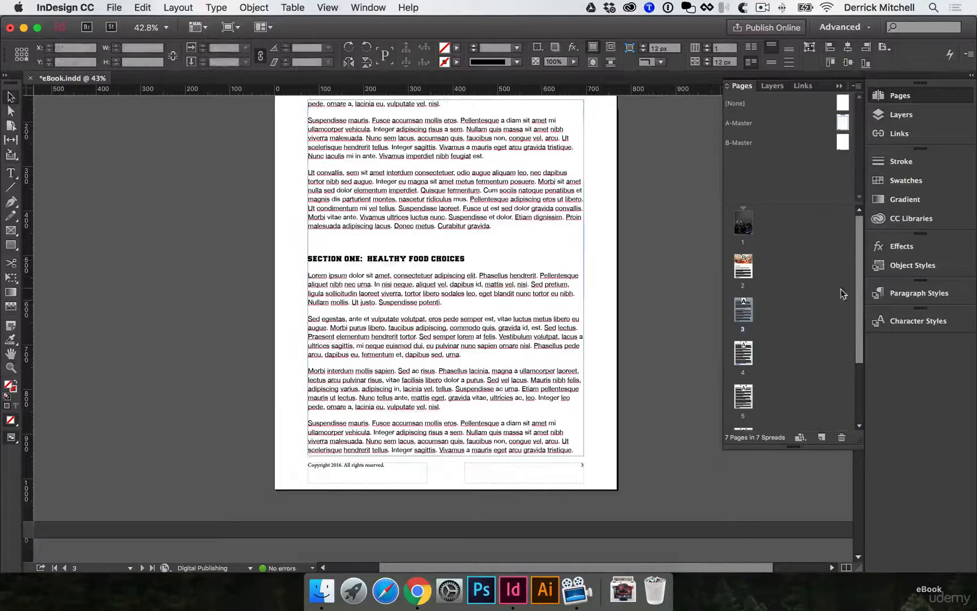
# - Set the H1 paragraph style's Keep Options to start the paragraph On Next Page
pyautogui.click(910, 293)
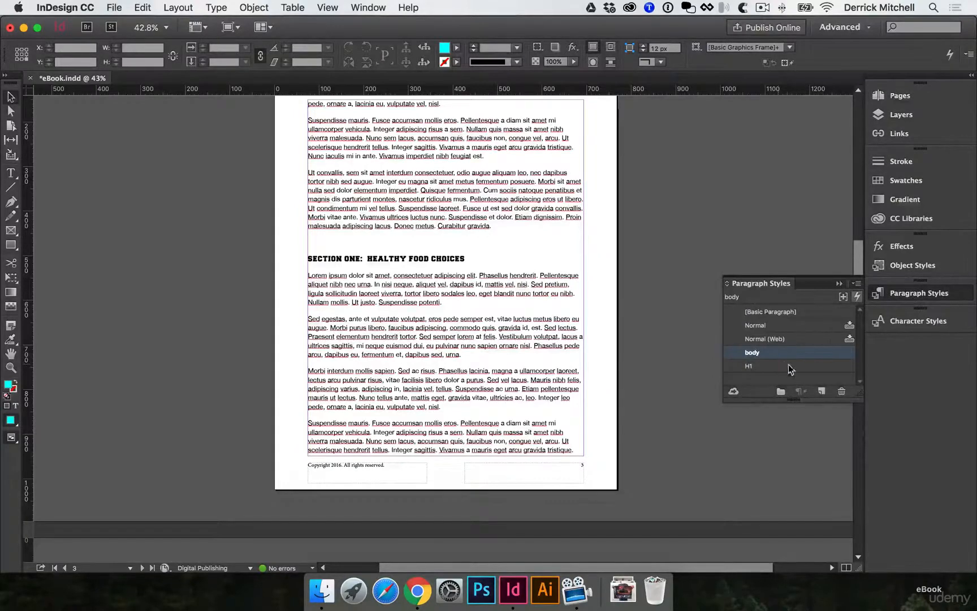
pyautogui.doubleClick(802, 368)
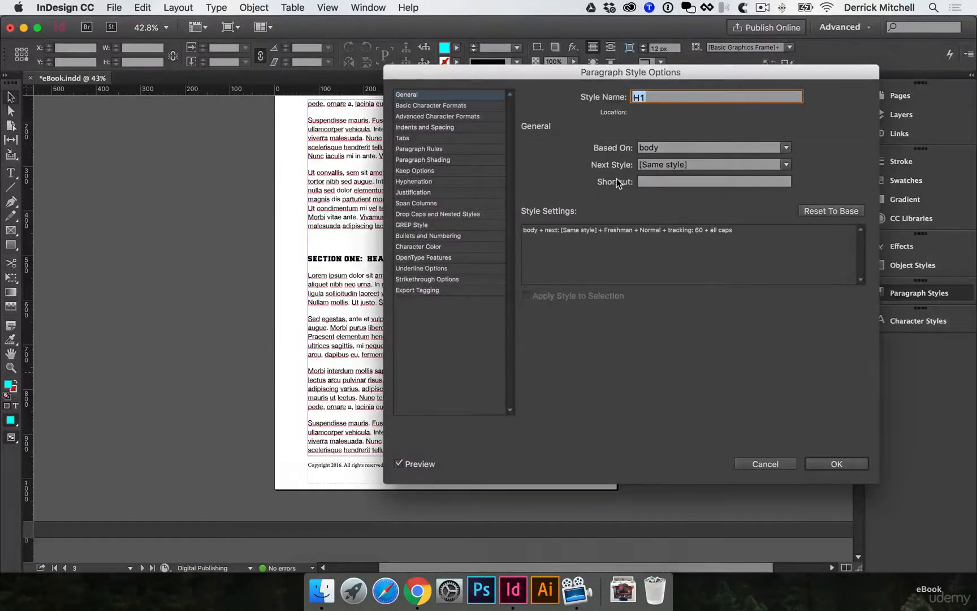
pyautogui.click(468, 149)
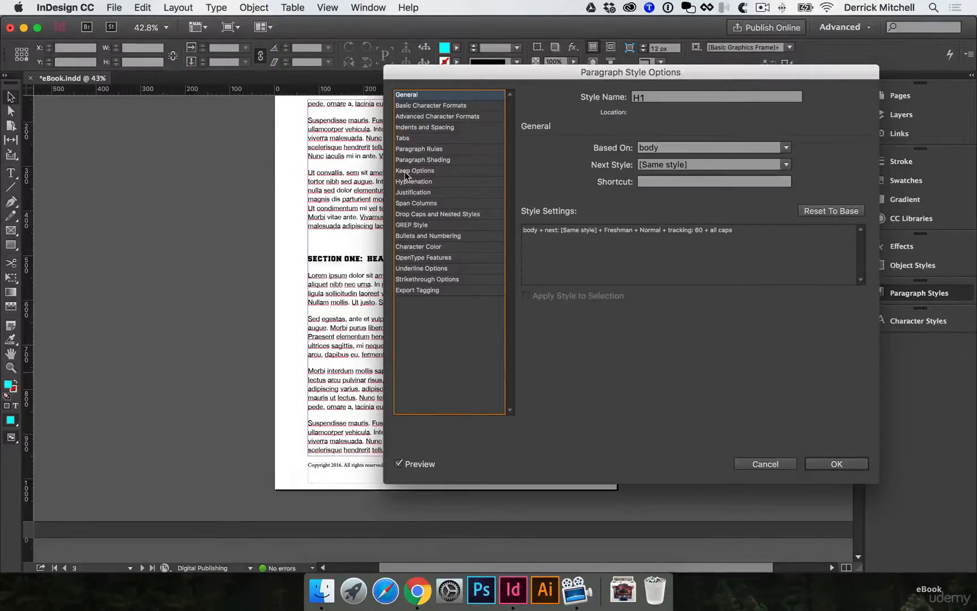
pyautogui.click(434, 172)
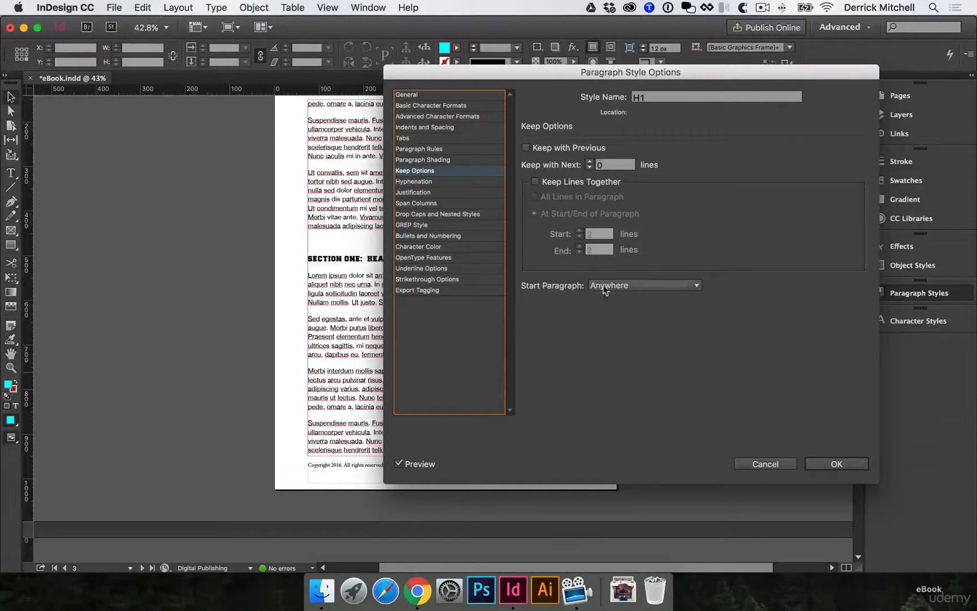
pyautogui.click(624, 285)
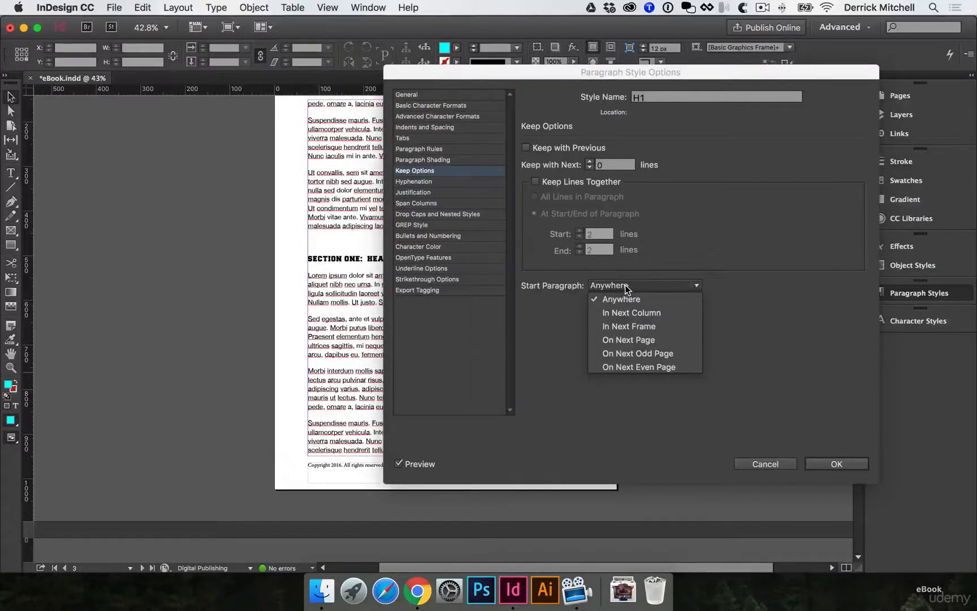
pyautogui.click(632, 340)
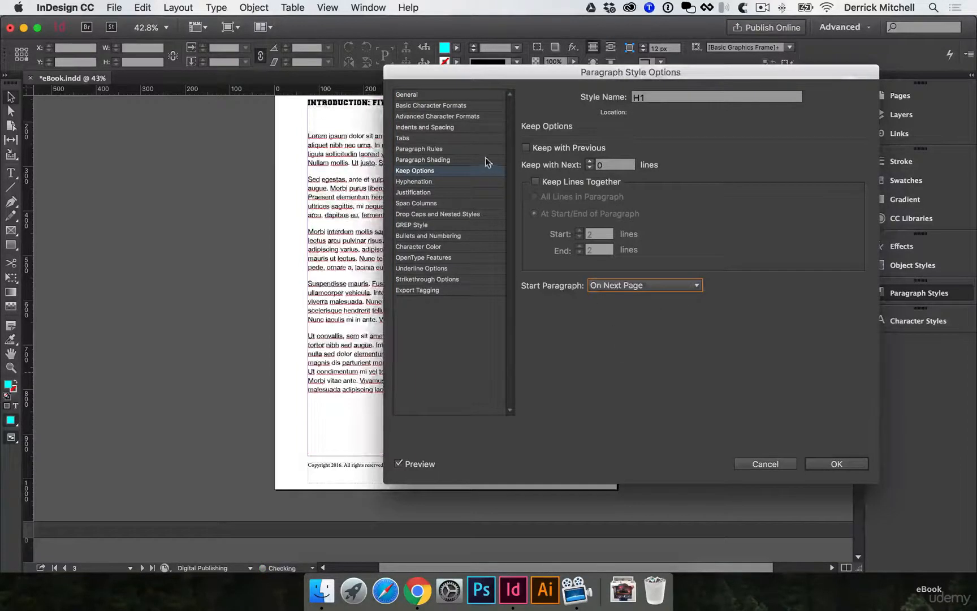
pyautogui.moveTo(456, 73); pyautogui.dragTo(640, 103)
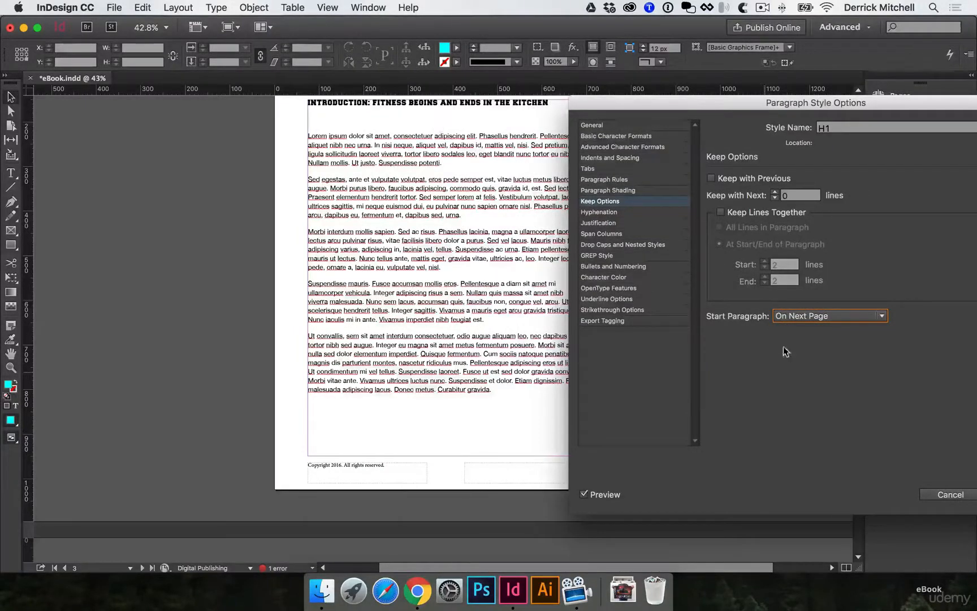
pyautogui.moveTo(738, 107); pyautogui.dragTo(620, 117)
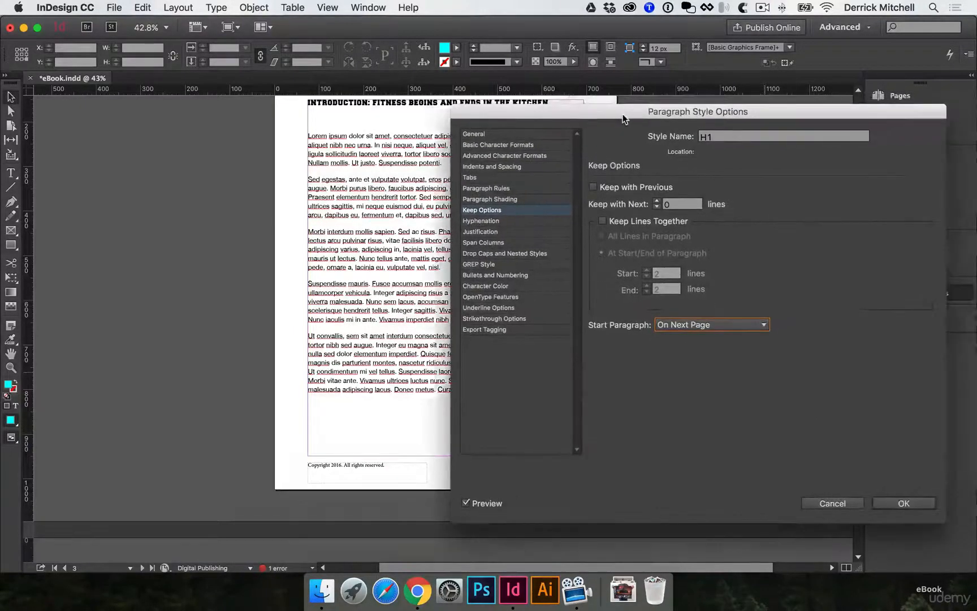
pyautogui.click(903, 503)
# - Cut the line "Title: Food and Fitness 101" and its empty paragraph from the start of page 2's body text
pyautogui.scroll(10, 544, 202)
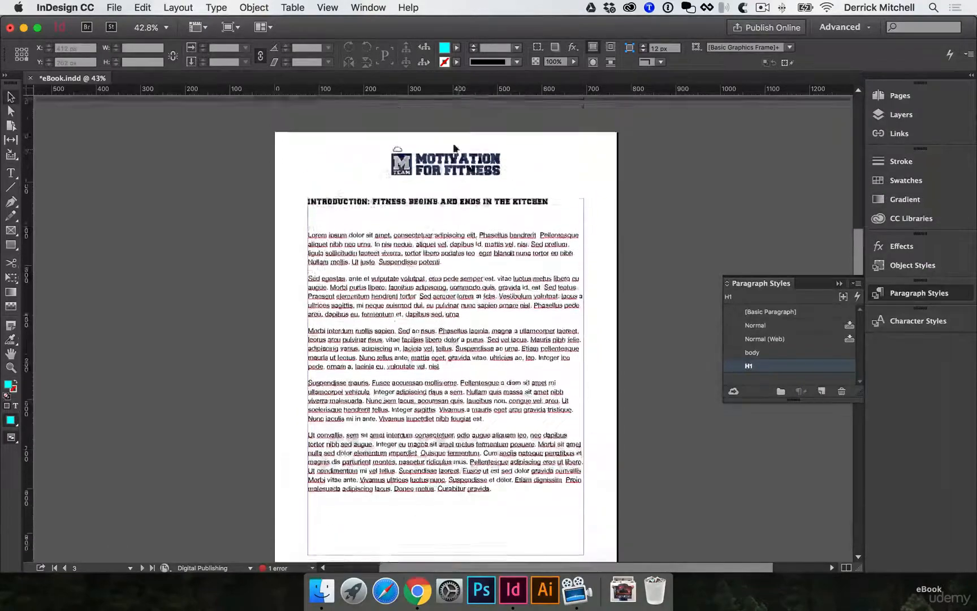
pyautogui.scroll(15, 543, 202)
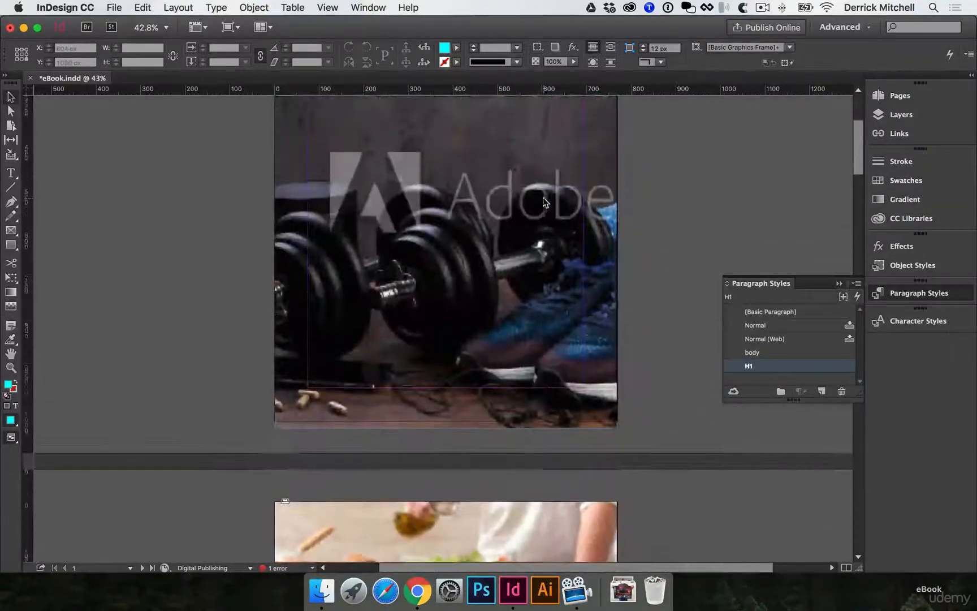
pyautogui.scroll(-15, 543, 202)
pyautogui.scroll(-6, 491, 229)
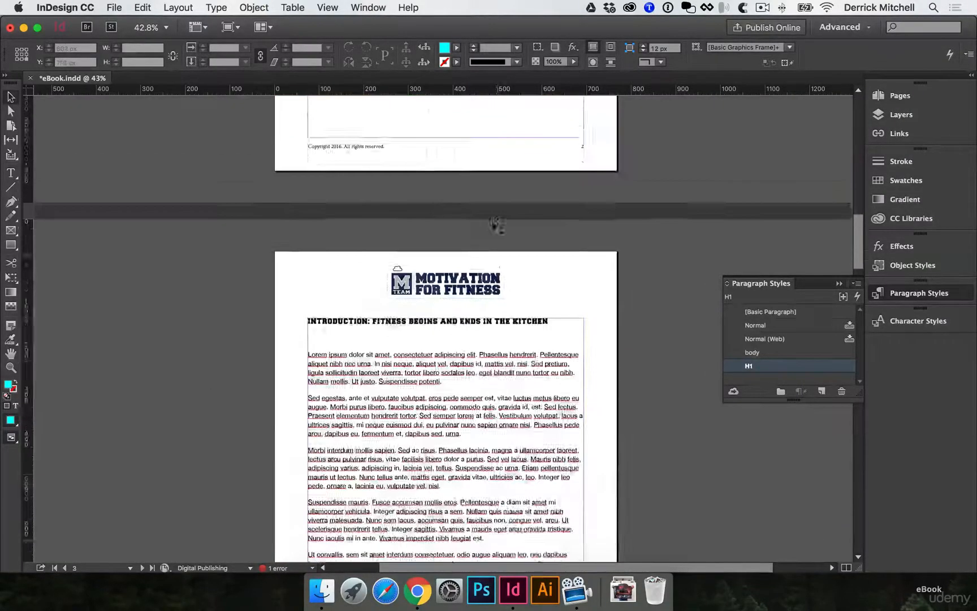
pyautogui.scroll(6, 496, 283)
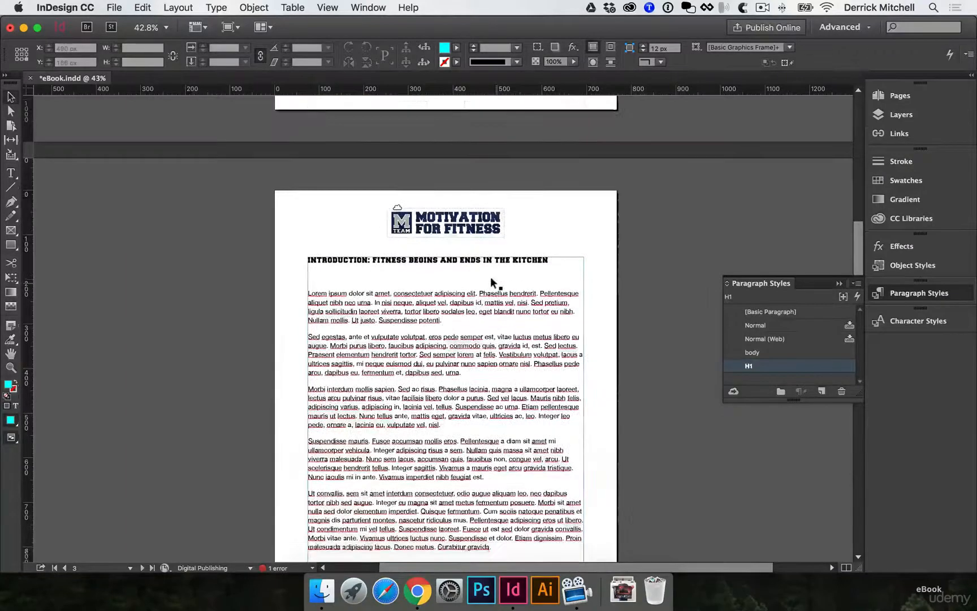
pyautogui.click(324, 300)
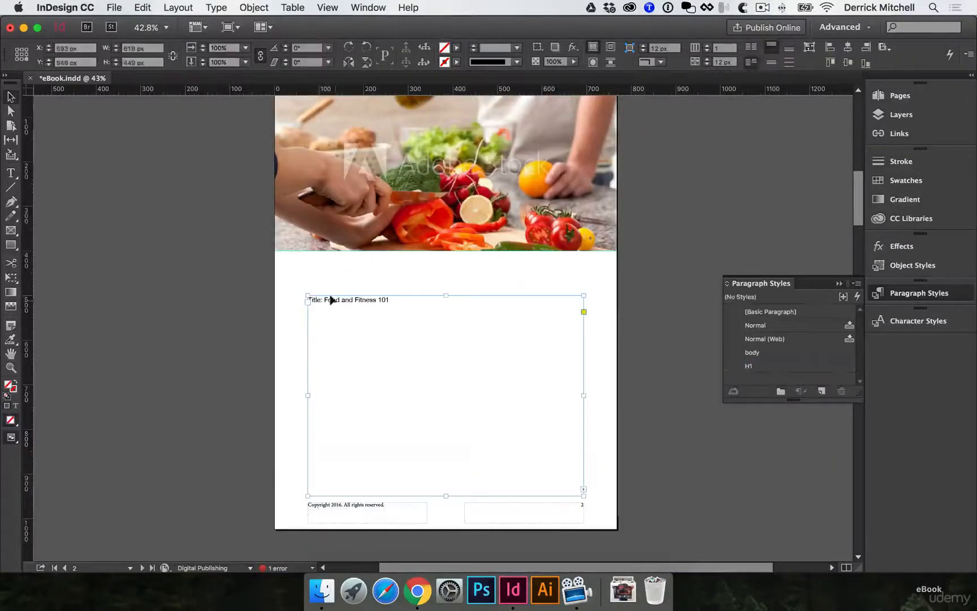
pyautogui.doubleClick(353, 300)
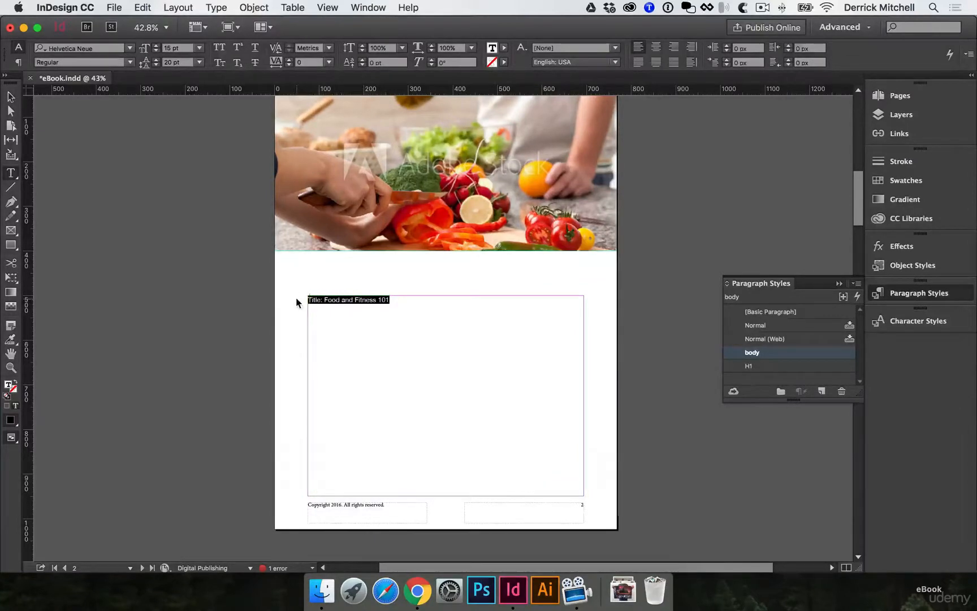
pyautogui.press('BackSpace')
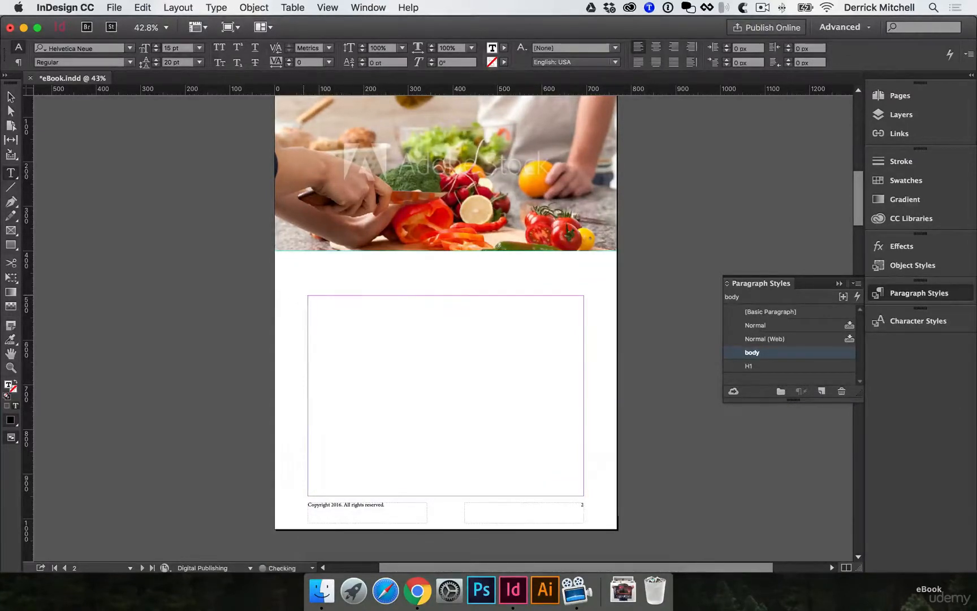
pyautogui.press('super+v')
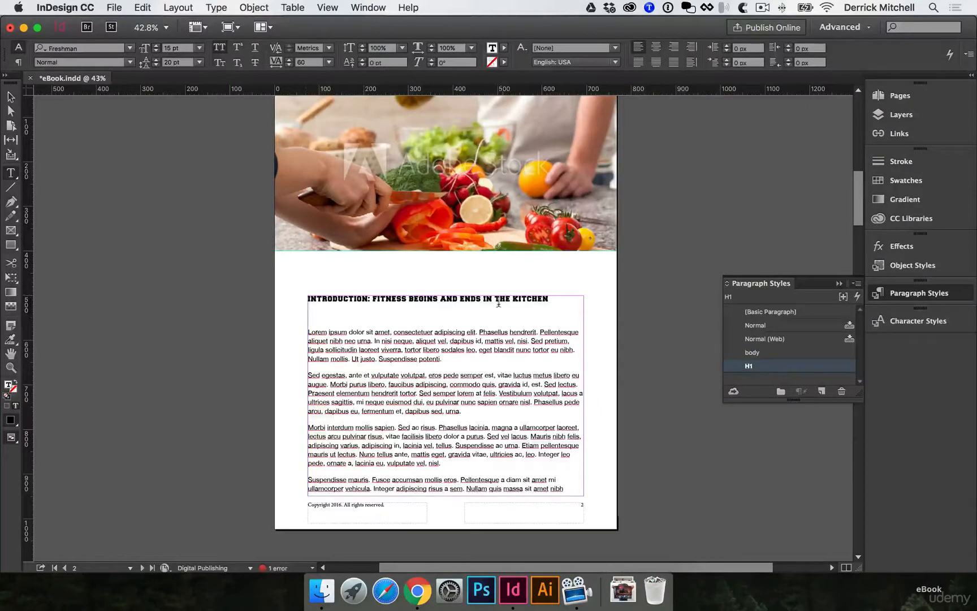
# - Draw a text frame over the upper part of the cover image on page 1 and paste the cut title line into it
pyautogui.scroll(10, 385, 277)
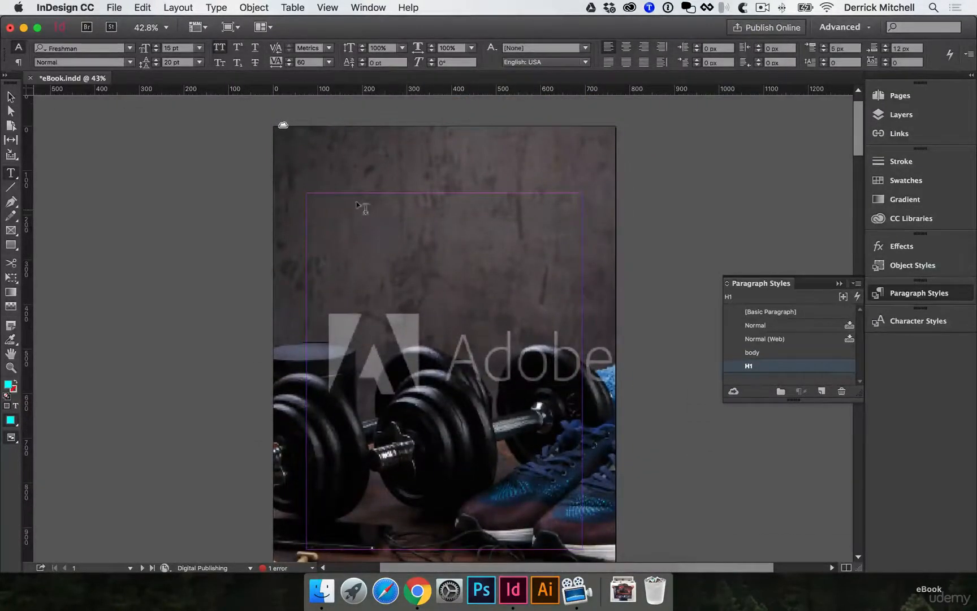
pyautogui.moveTo(362, 208); pyautogui.dragTo(532, 360)
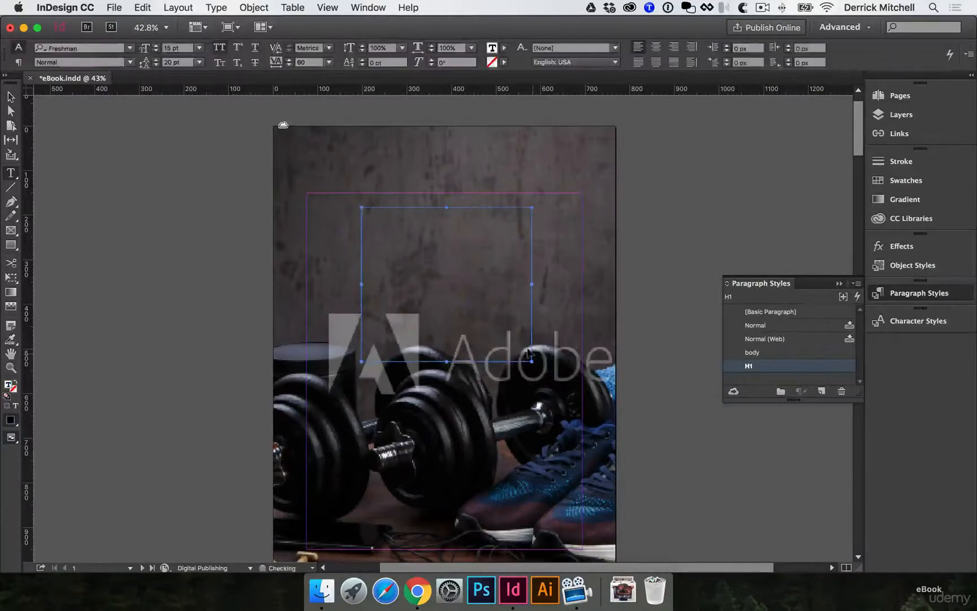
pyautogui.press('super+v')
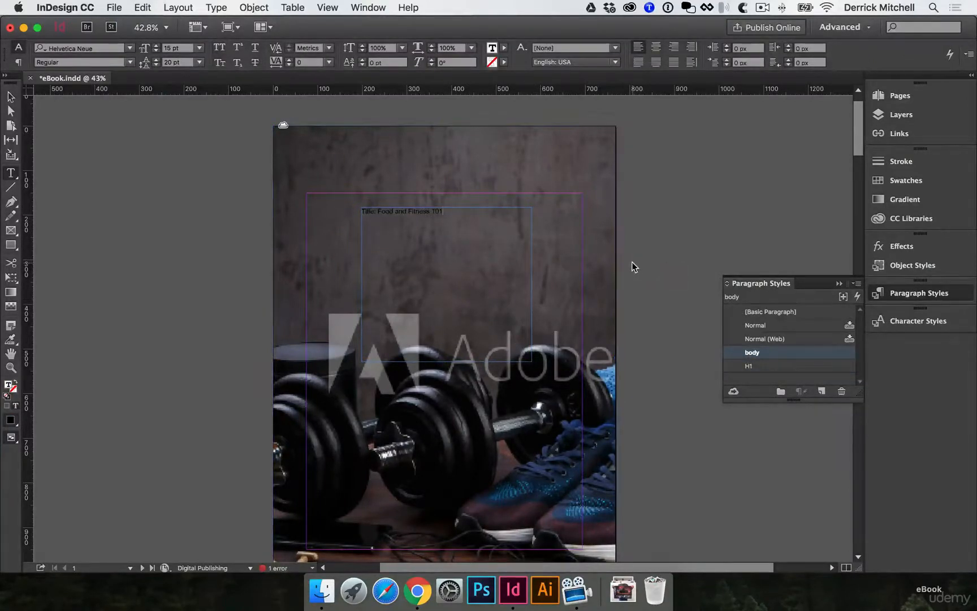
pyautogui.keyDown('super'); pyautogui.click(664, 248); pyautogui.keyUp('super')
# - Review how the body text flows from page 3 to the Section One heading on page 4
pyautogui.scroll(-10, 610, 294)
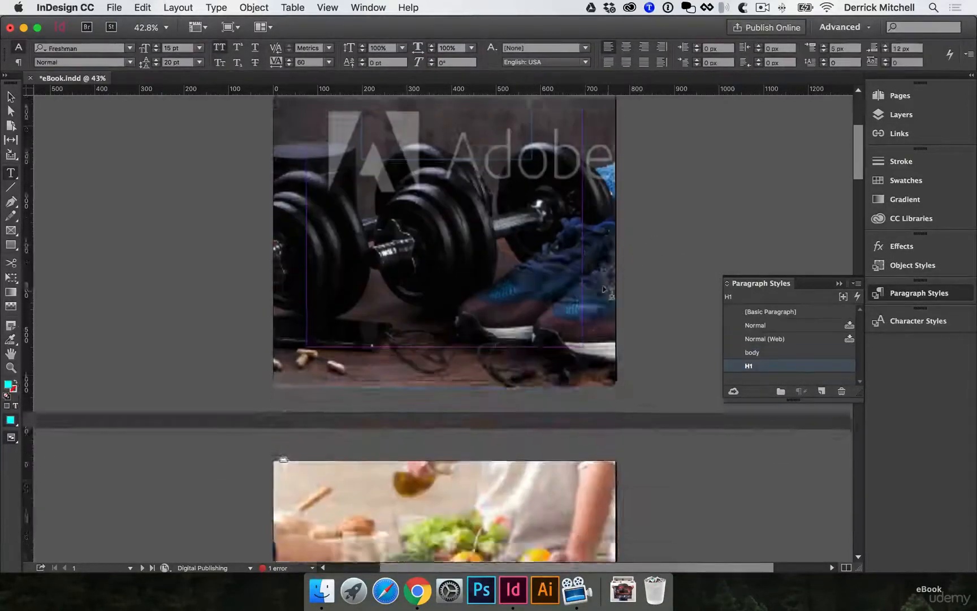
pyautogui.scroll(-10, 608, 294)
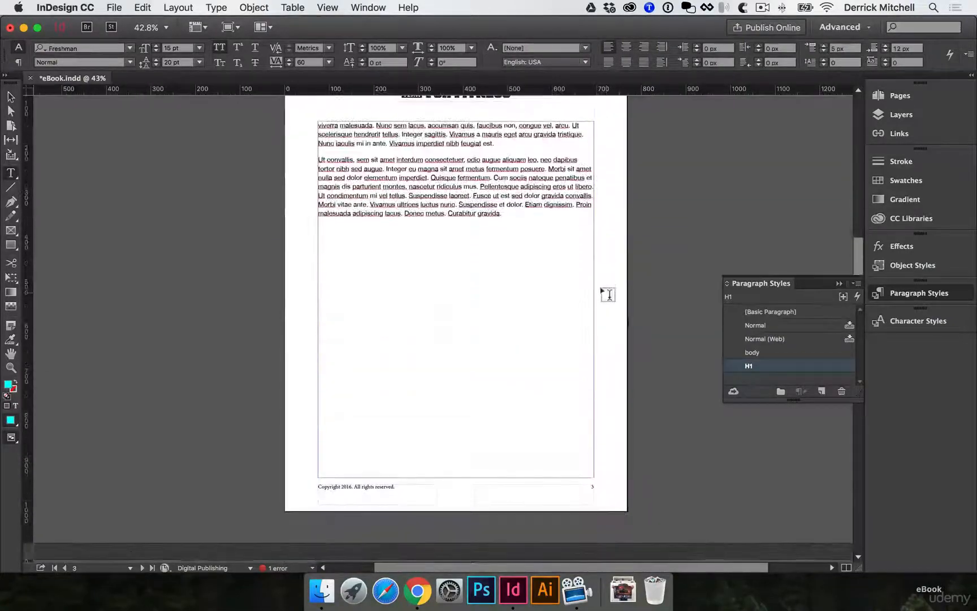
pyautogui.click(320, 210)
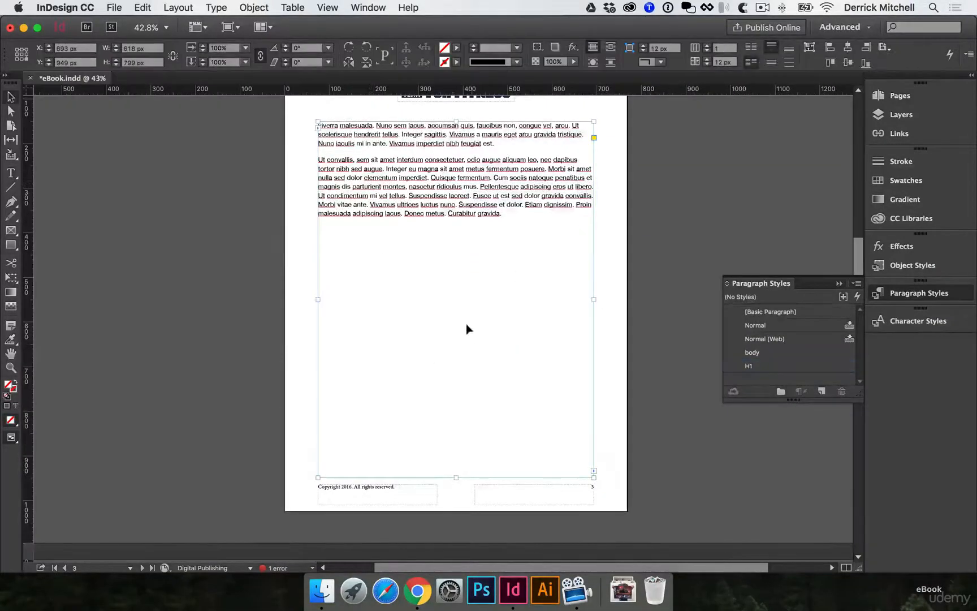
pyautogui.scroll(3, 467, 328)
pyautogui.scroll(-4, 471, 327)
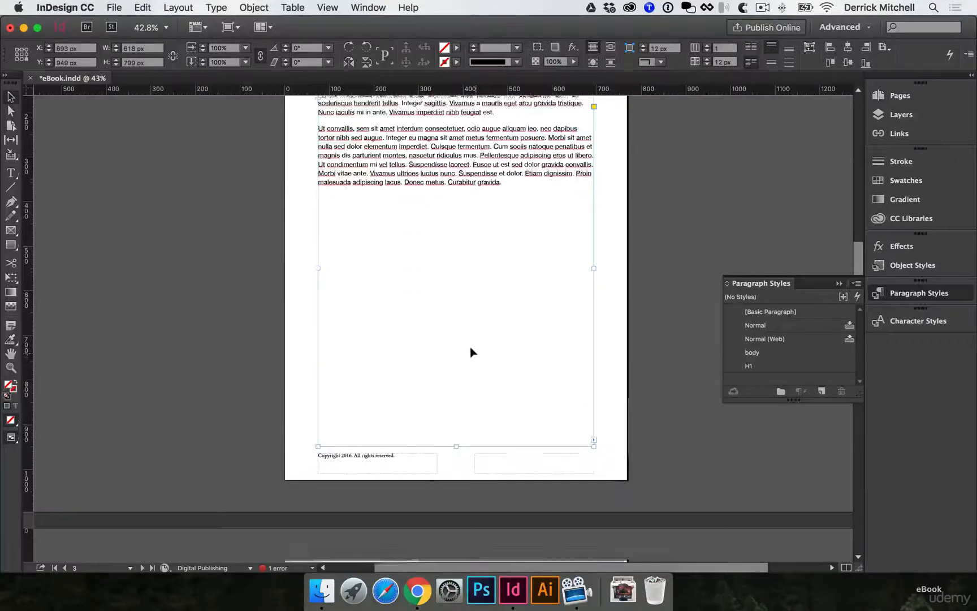
pyautogui.scroll(-7, 471, 347)
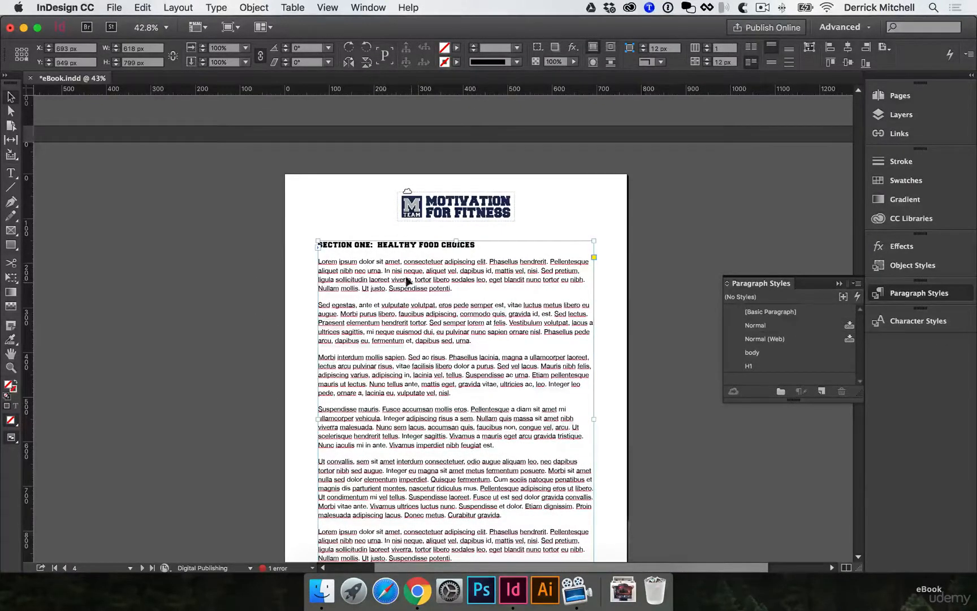
# - Apply the B-Master to page 4 and lower the top edge of its Section One text frame to the master's margin
pyautogui.click(900, 98)
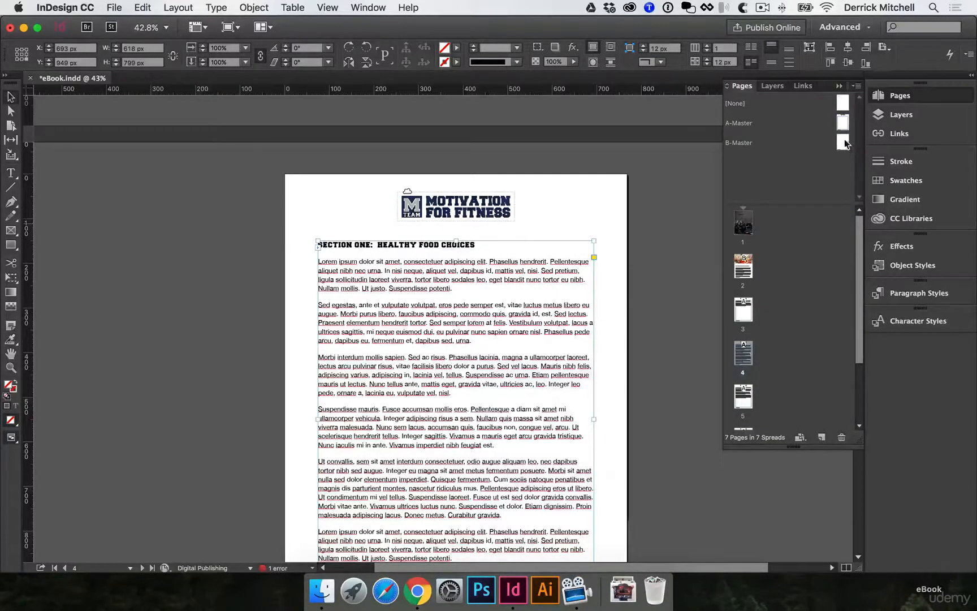
pyautogui.moveTo(845, 145); pyautogui.dragTo(807, 305)
pyautogui.moveTo(745, 354); pyautogui.dragTo(747, 357)
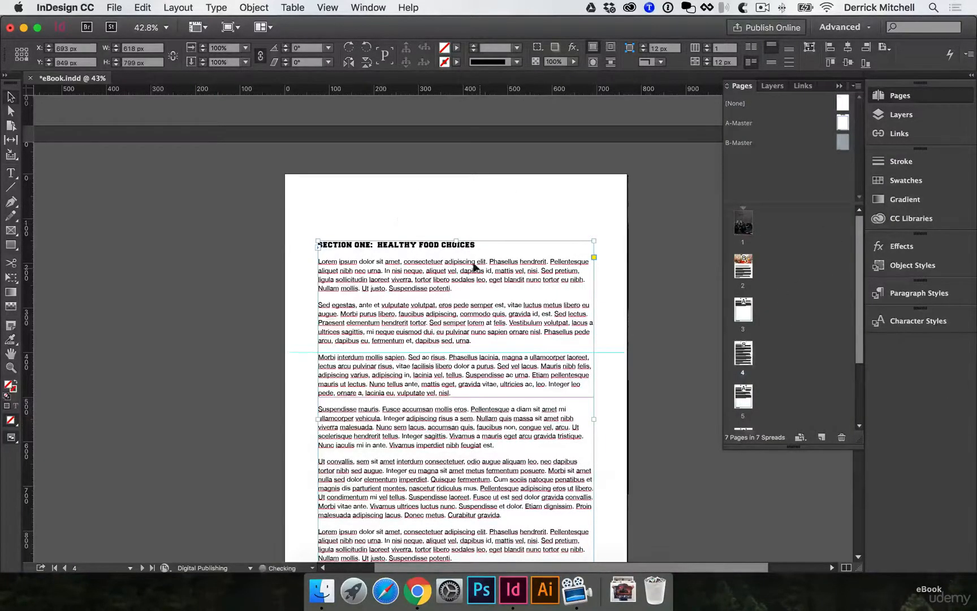
pyautogui.moveTo(455, 240); pyautogui.dragTo(453, 396)
pyautogui.click(468, 331)
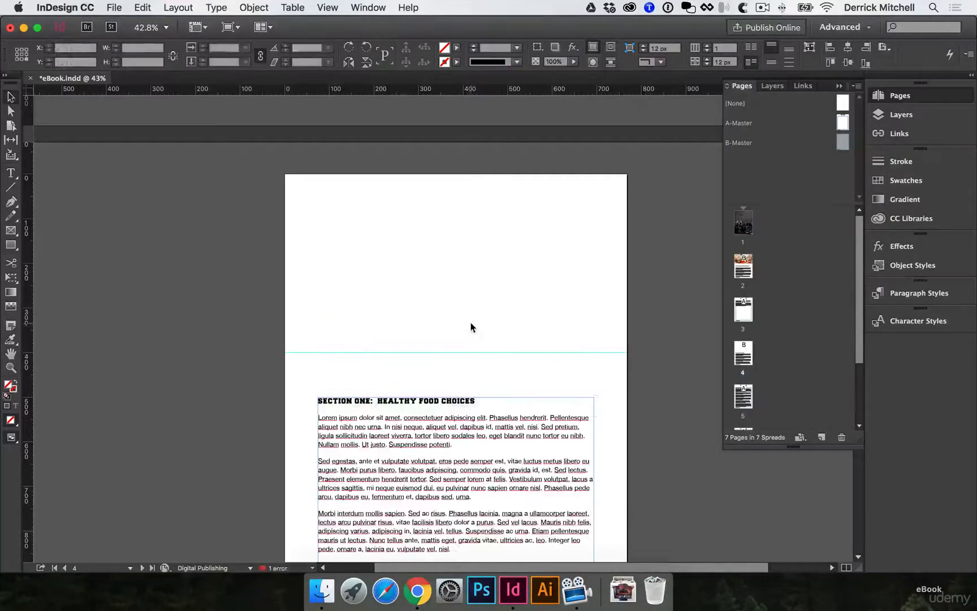
# - Place the MTeam library image of eggs, salmon and meat across page 4's full 768 px width and crop its lower edge to the guide
pyautogui.click(932, 220)
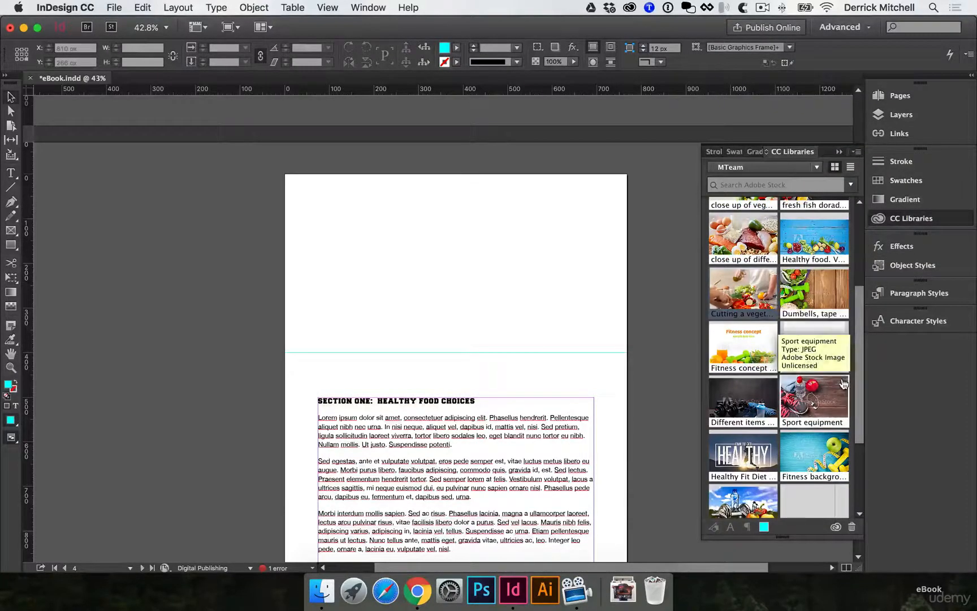
pyautogui.moveTo(829, 393); pyautogui.dragTo(807, 394)
pyautogui.scroll(-5, 823, 391)
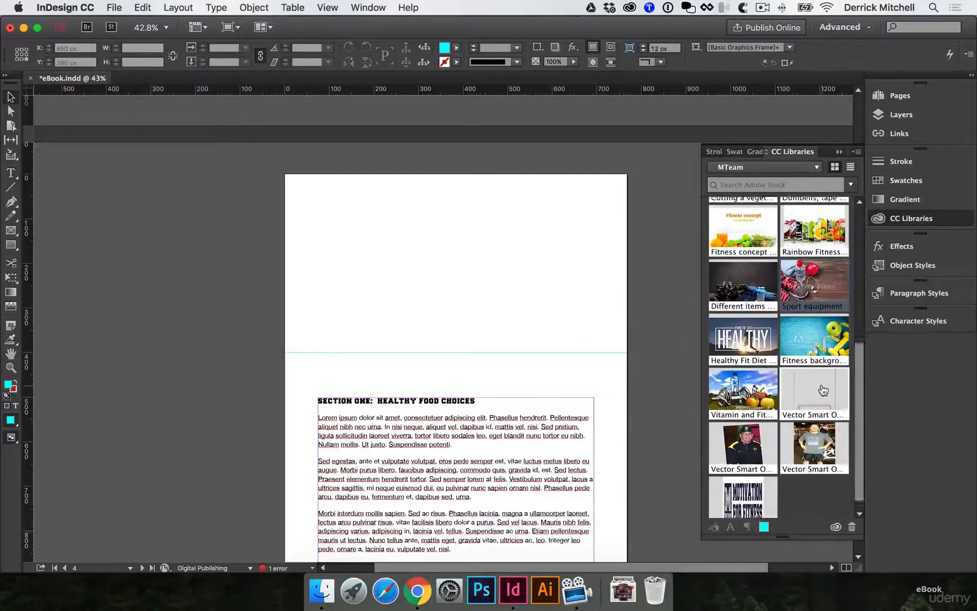
pyautogui.scroll(8, 823, 391)
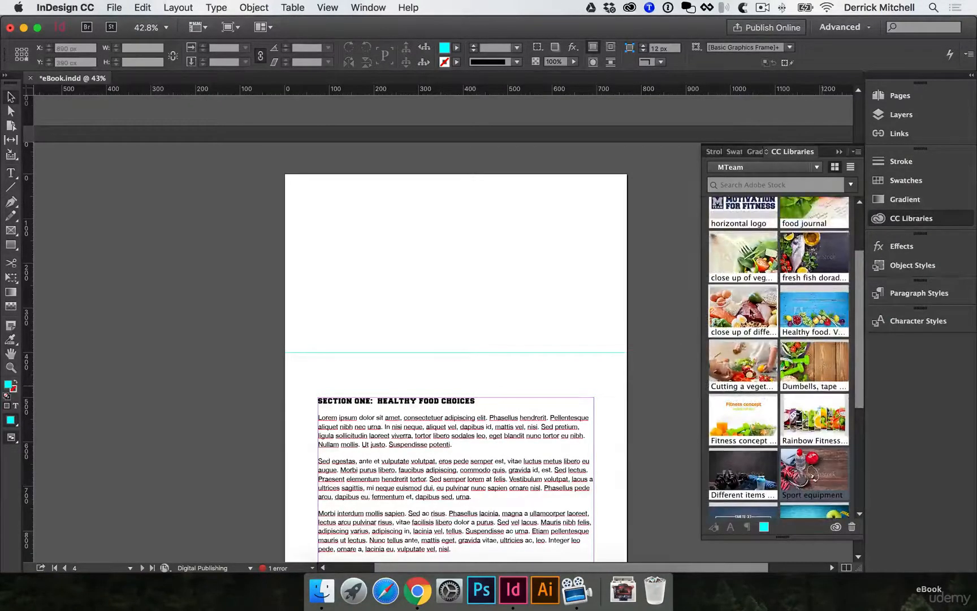
pyautogui.moveTo(752, 312); pyautogui.dragTo(623, 419)
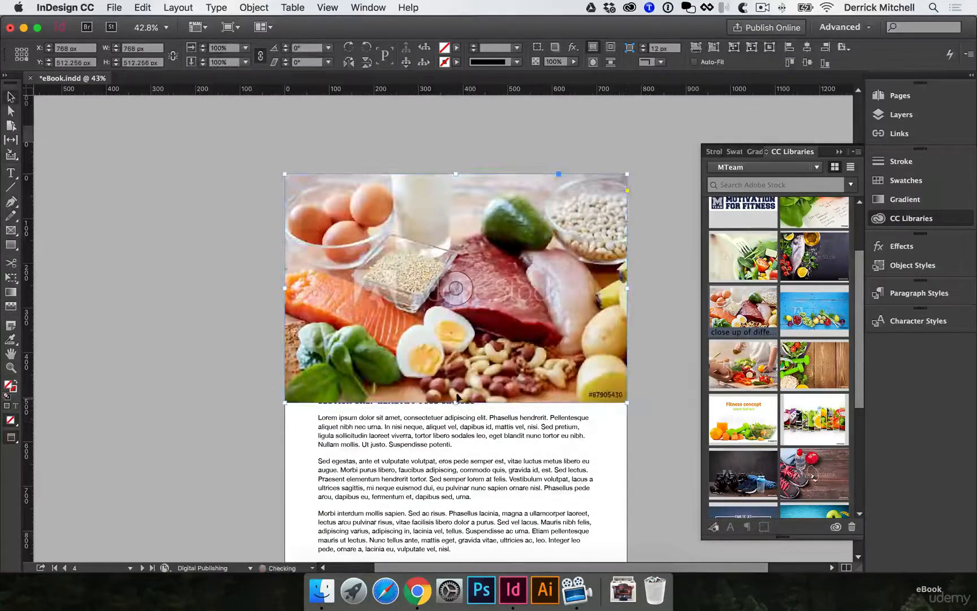
pyautogui.moveTo(454, 401); pyautogui.dragTo(458, 349)
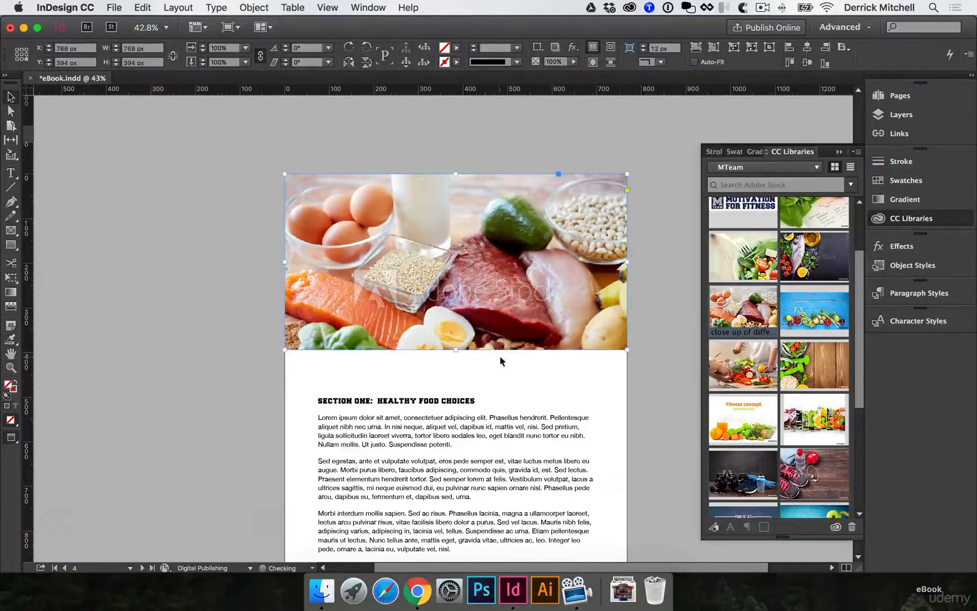
pyautogui.click(899, 95)
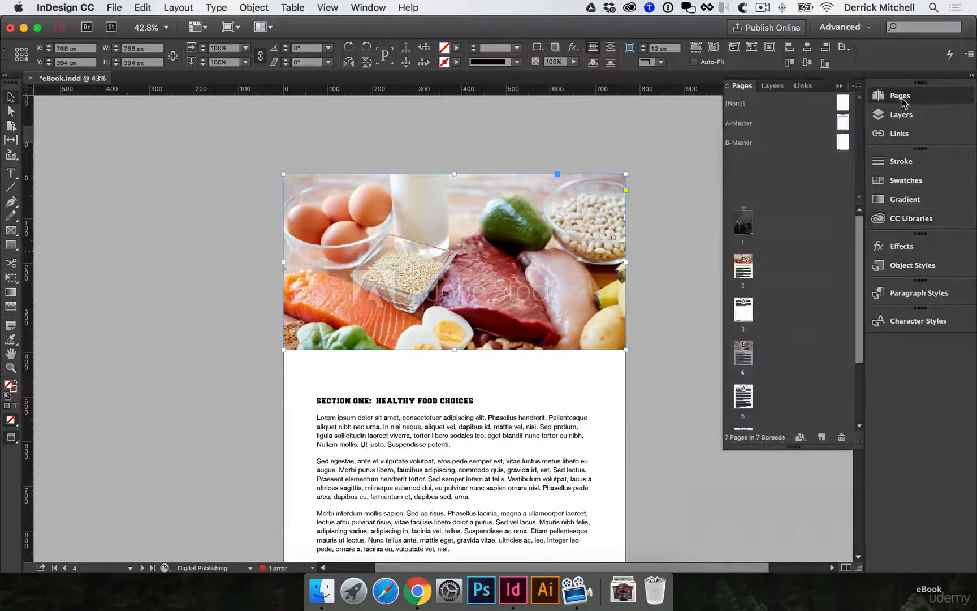
pyautogui.click(656, 363)
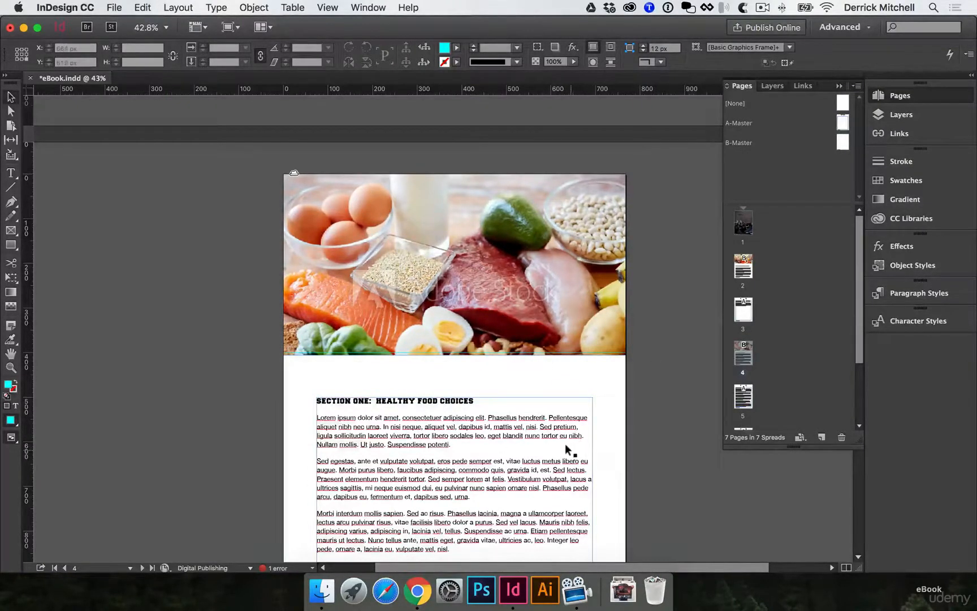
# - Review the pages from the Introduction on page 2 through to the Section Two heading on page 6
pyautogui.scroll(10, 596, 351)
pyautogui.scroll(6, 603, 357)
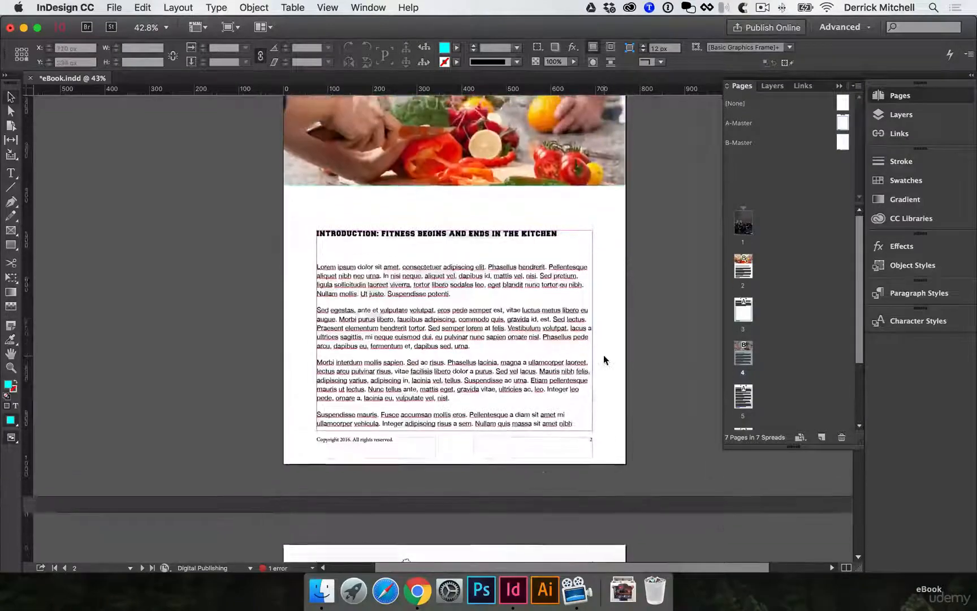
pyautogui.scroll(-5, 603, 354)
pyautogui.scroll(-6, 601, 388)
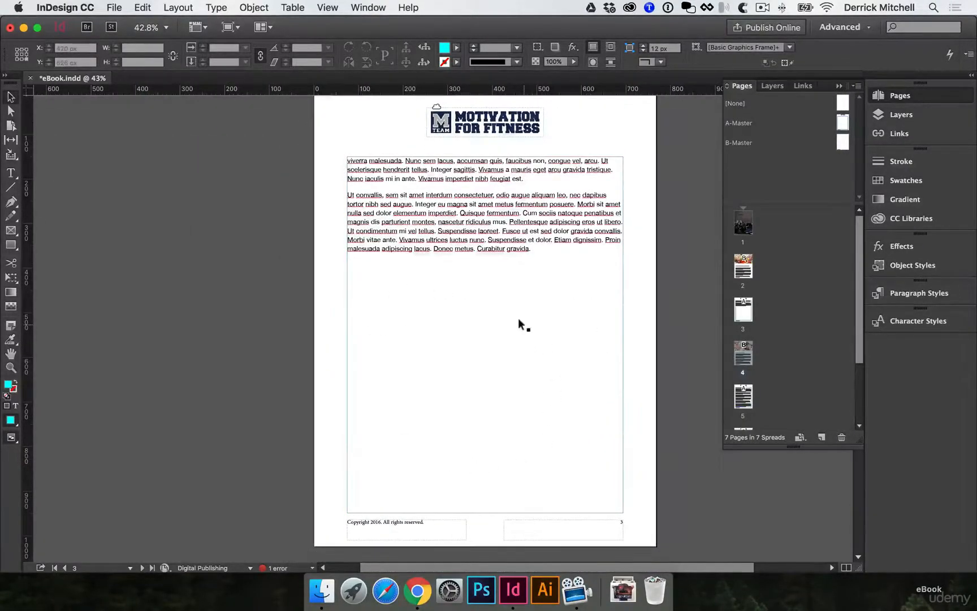
pyautogui.scroll(-8, 520, 325)
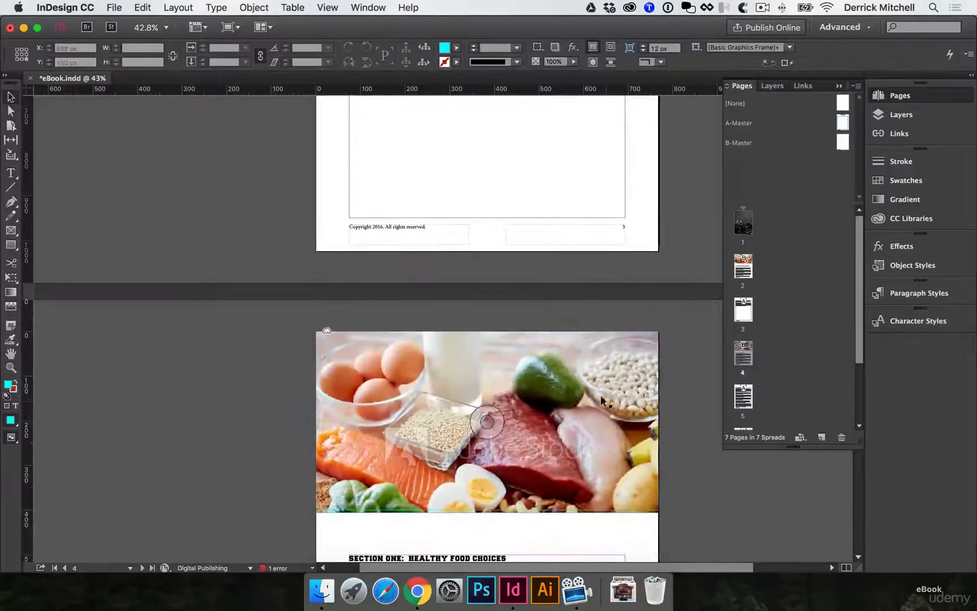
pyautogui.scroll(-5, 602, 399)
pyautogui.scroll(20, 554, 403)
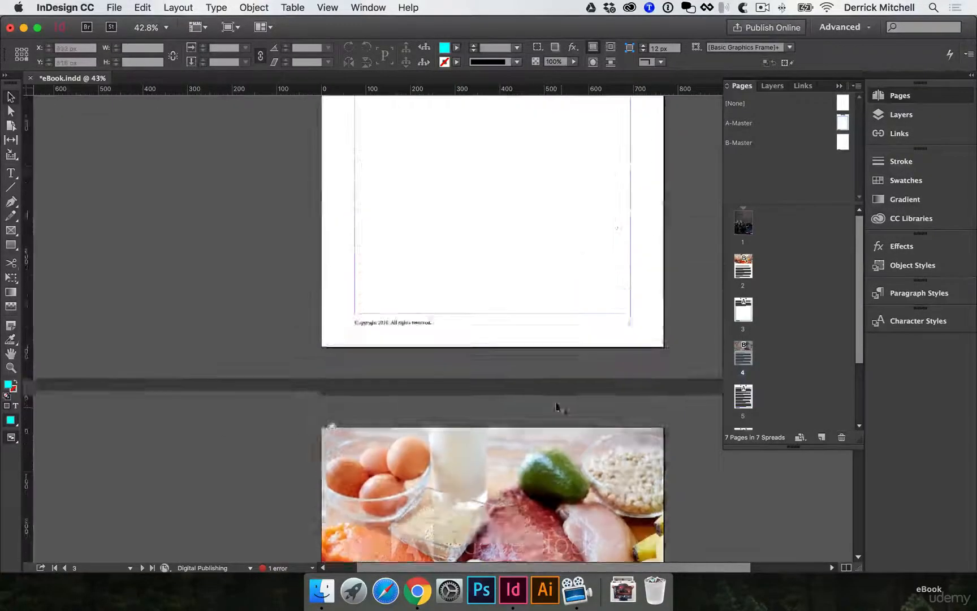
pyautogui.scroll(-20, 559, 406)
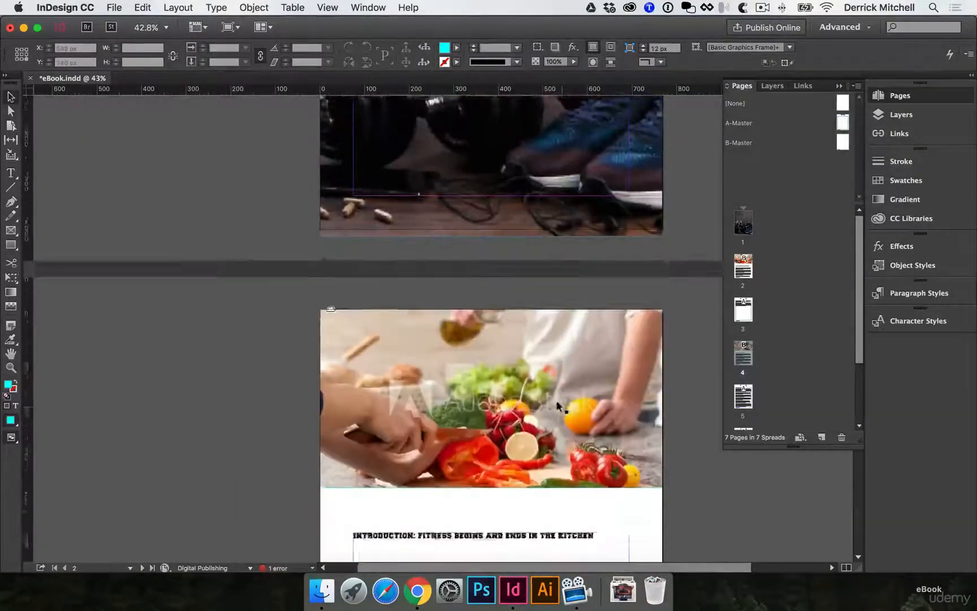
pyautogui.scroll(-20, 563, 410)
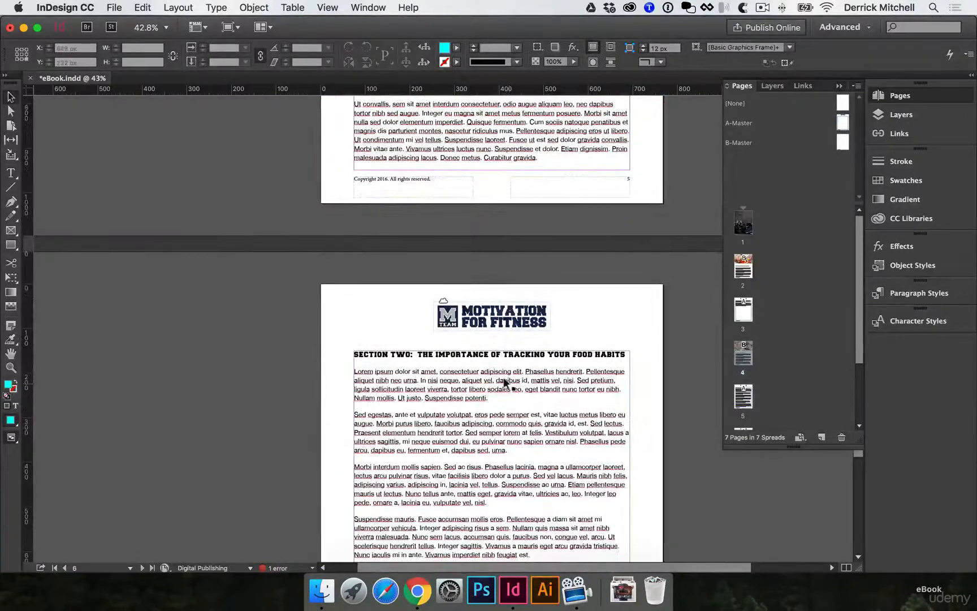
# - Apply the B-Master to page 6 and shorten its Section Two text frame from above to a height of 449 px
pyautogui.scroll(-5, 505, 382)
pyautogui.click(502, 380)
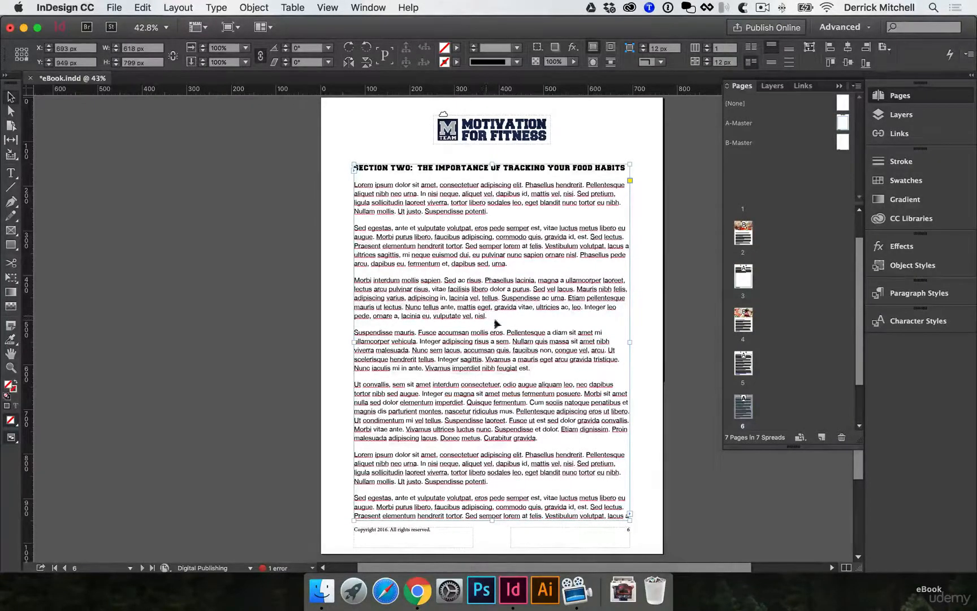
pyautogui.scroll(-2, 786, 378)
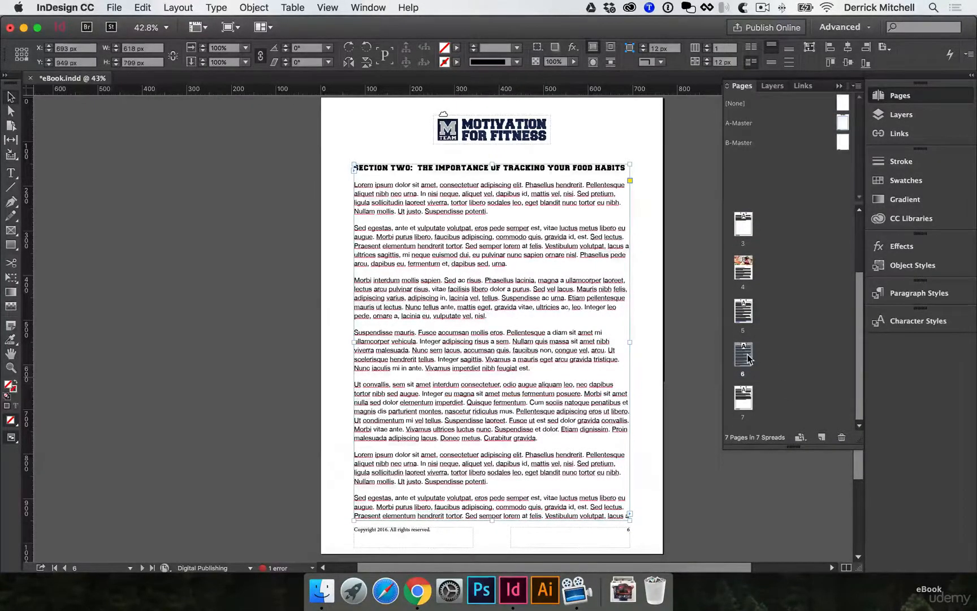
pyautogui.moveTo(844, 146); pyautogui.dragTo(798, 321)
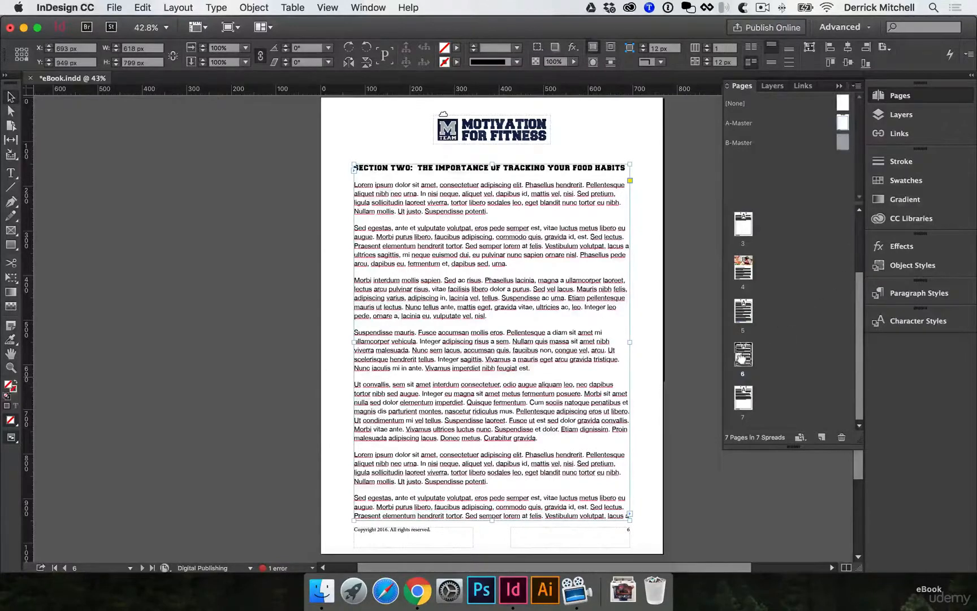
pyautogui.moveTo(741, 358); pyautogui.dragTo(743, 359)
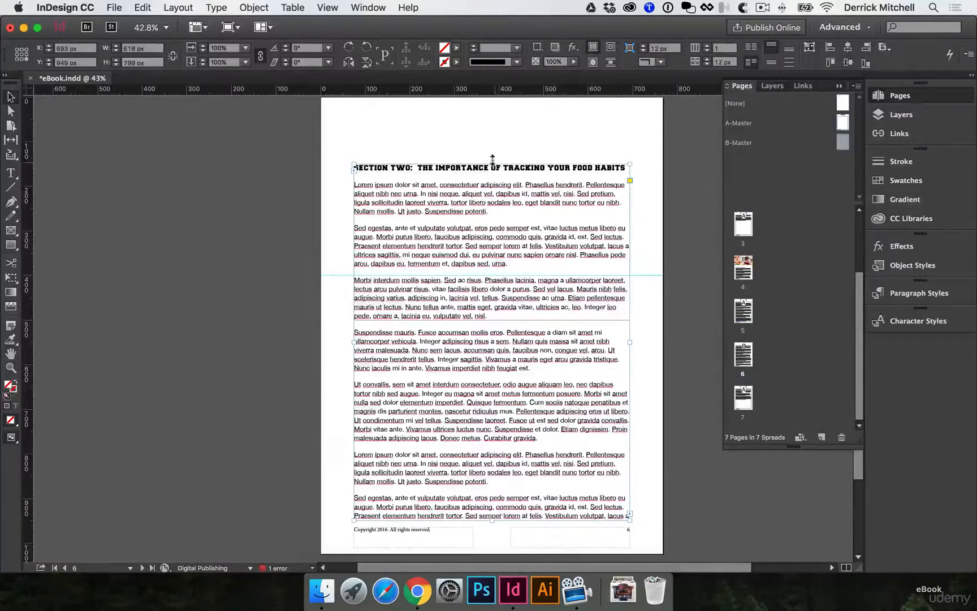
pyautogui.moveTo(492, 160); pyautogui.dragTo(500, 320)
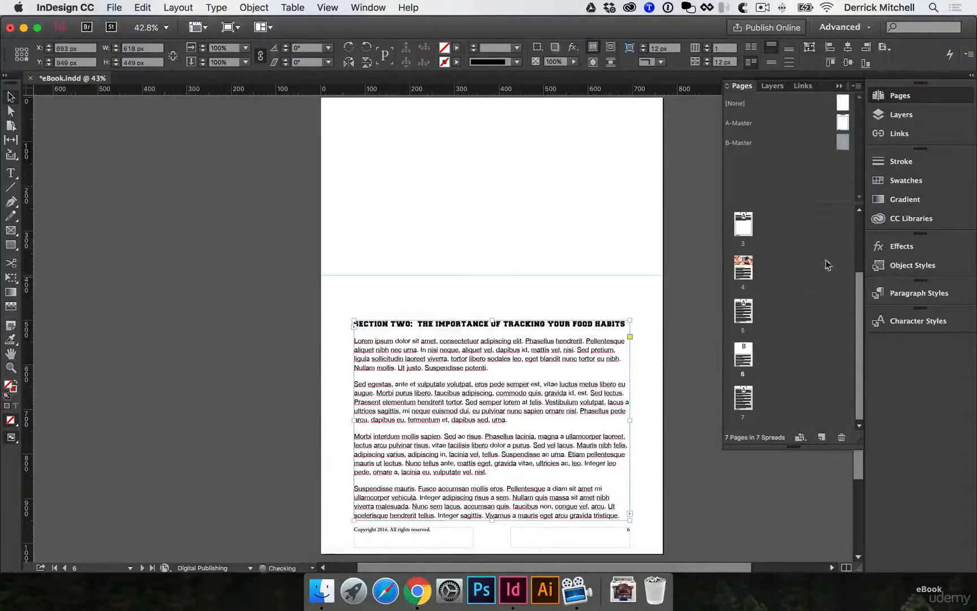
# - Place the "Dumbells, tape" library image across the full width of page 6's header area and crop its lower edge to the guide
pyautogui.click(911, 218)
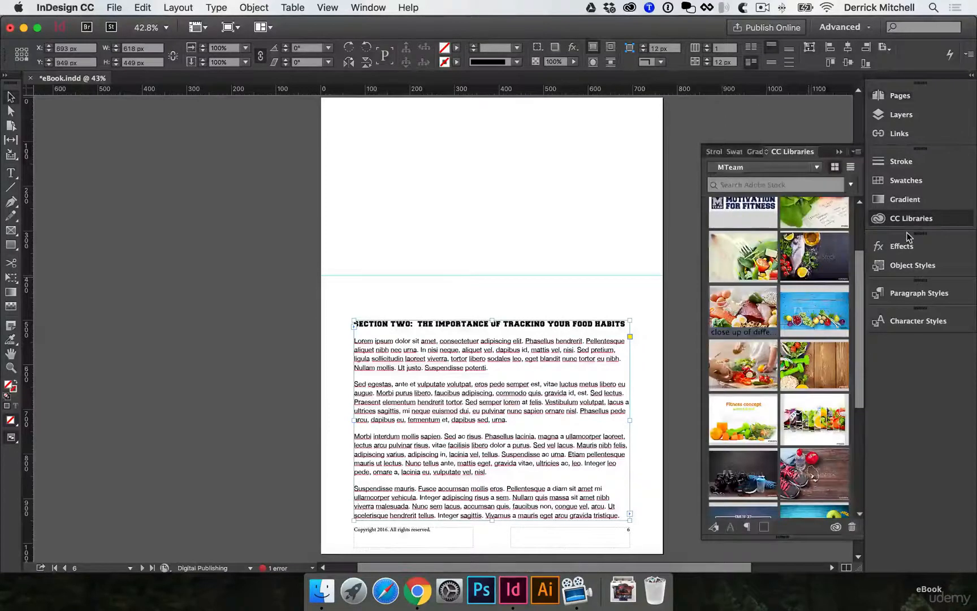
pyautogui.moveTo(814, 365); pyautogui.dragTo(663, 447)
pyautogui.scroll(3, 483, 214)
pyautogui.moveTo(489, 445); pyautogui.dragTo(491, 398)
pyautogui.click(310, 366)
# - Add a new page after page 7 for the overset body text
pyautogui.scroll(15, 339, 259)
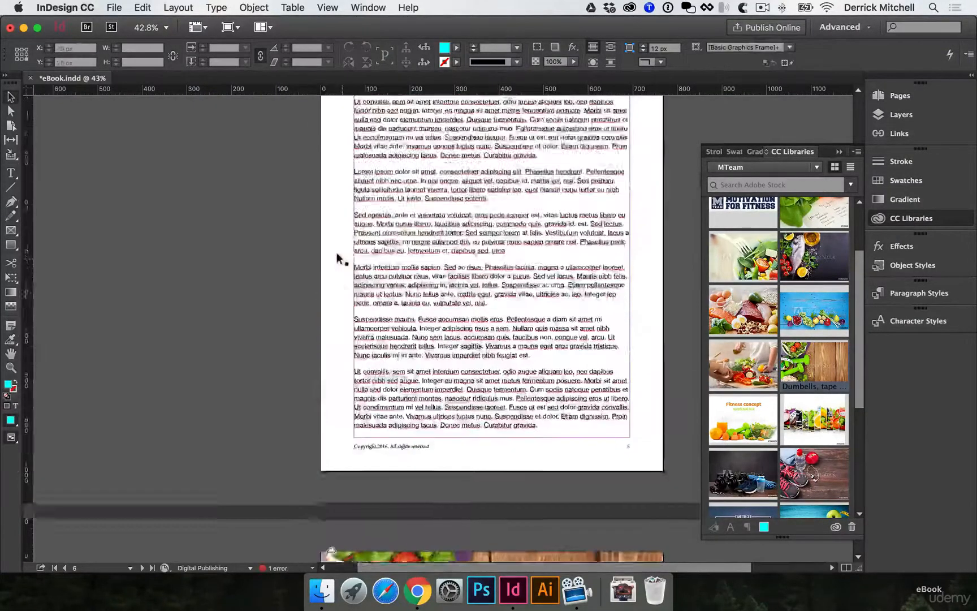
pyautogui.scroll(7, 338, 259)
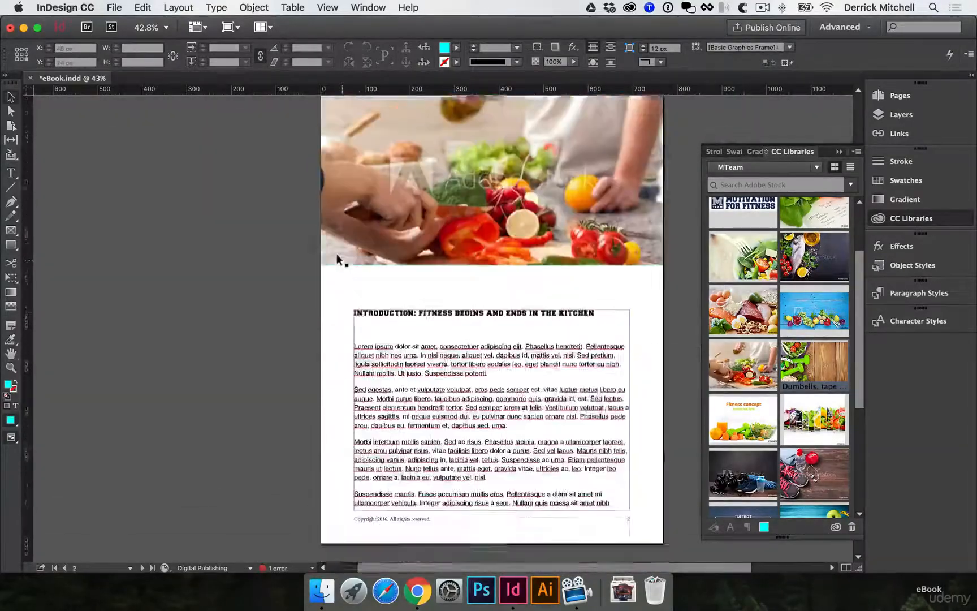
pyautogui.scroll(-15, 338, 259)
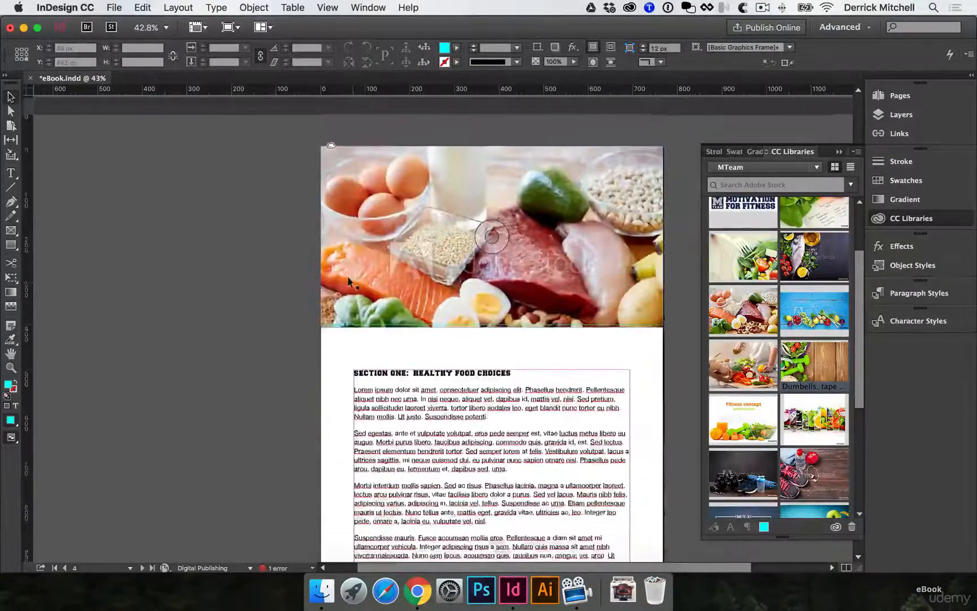
pyautogui.scroll(-15, 521, 348)
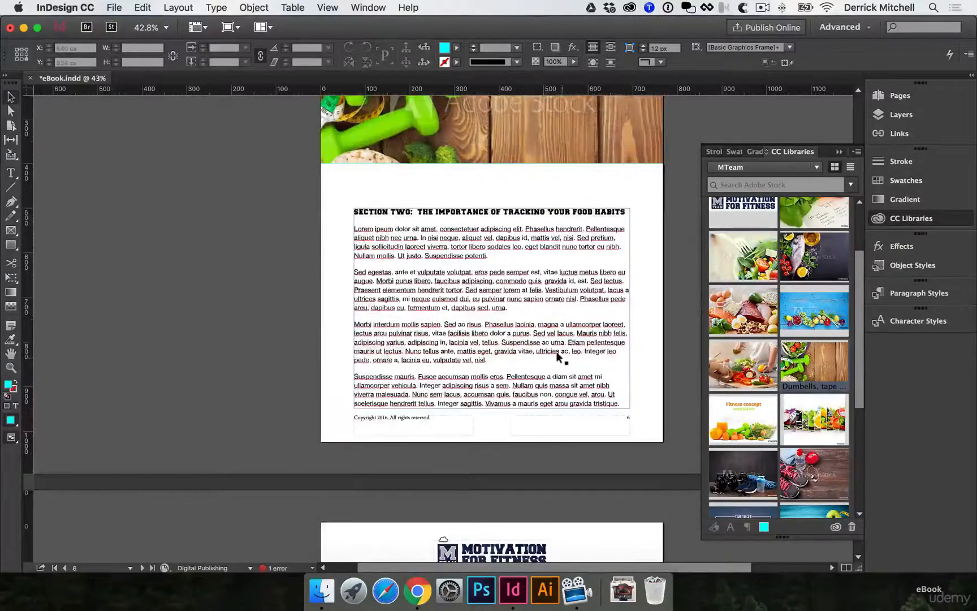
pyautogui.scroll(-3, 556, 351)
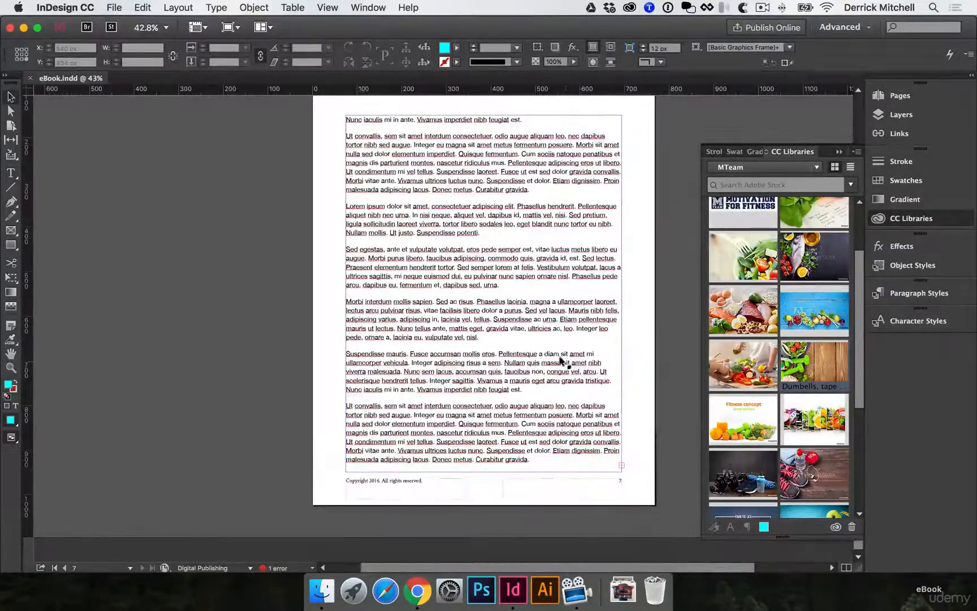
pyautogui.click(925, 218)
pyautogui.click(914, 98)
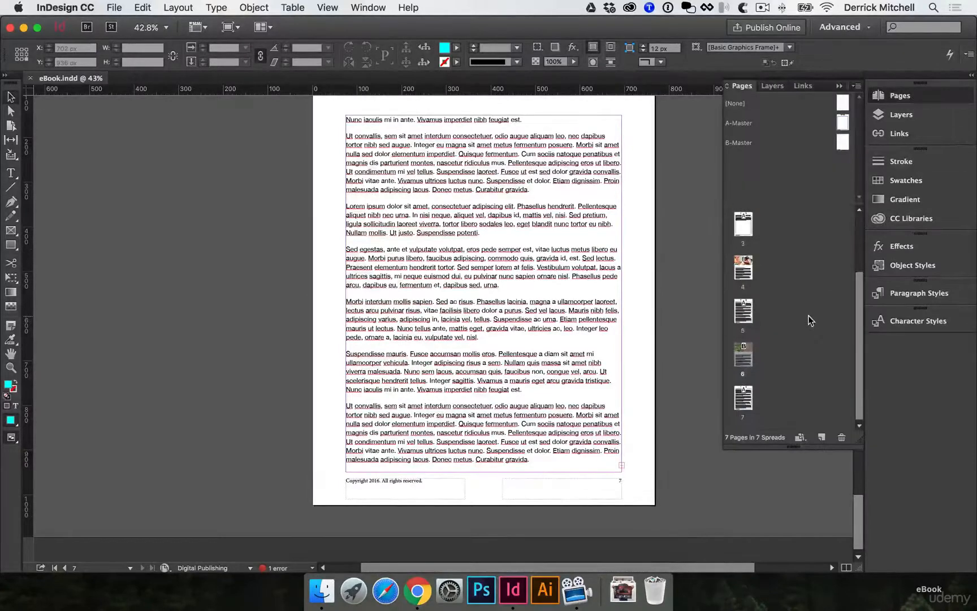
pyautogui.click(743, 412)
pyautogui.doubleClick(741, 409)
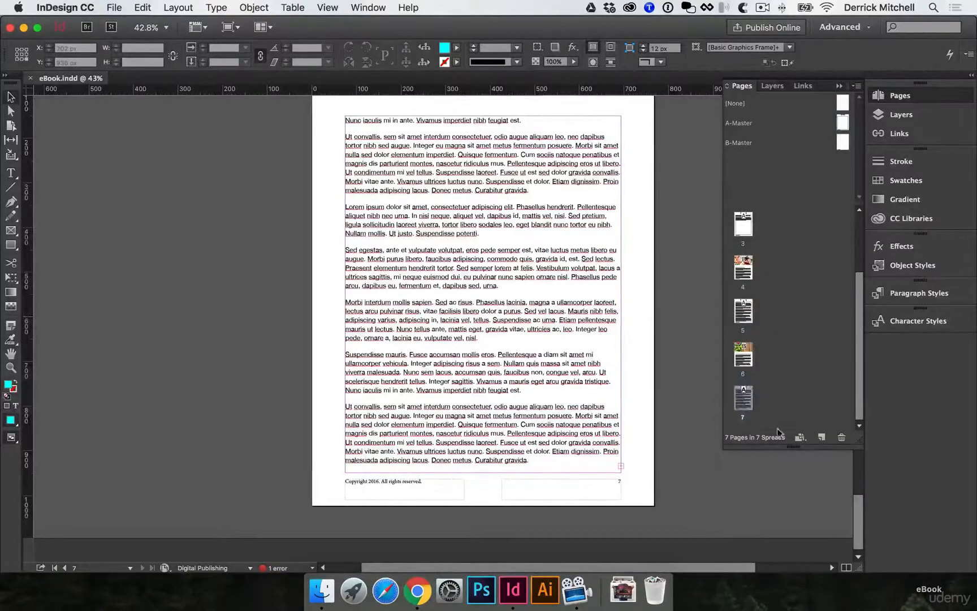
pyautogui.click(823, 437)
# - Thread the overset text from page 7's frame into a new text frame at the margins of page 8
pyautogui.doubleClick(745, 355)
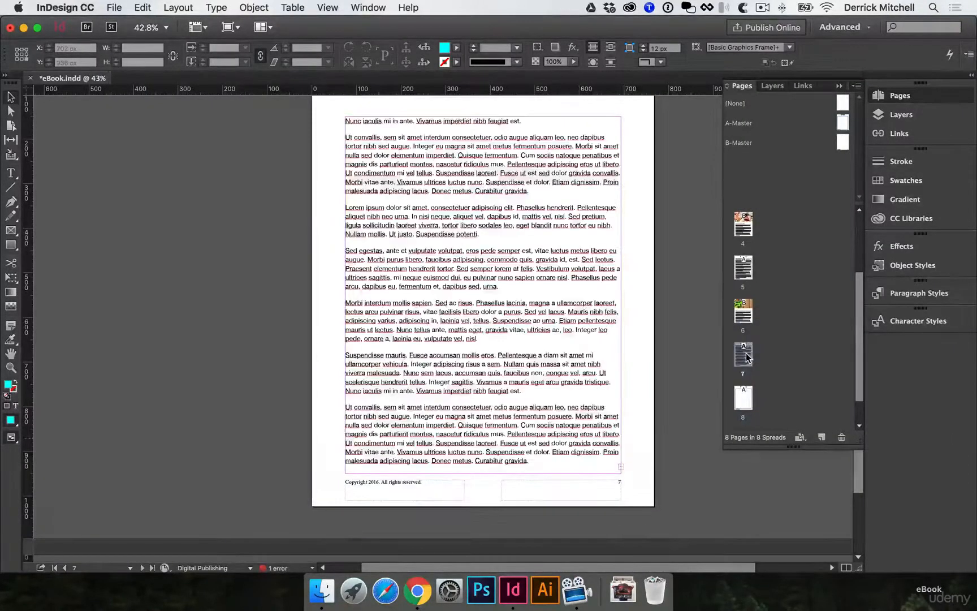
pyautogui.click(620, 465)
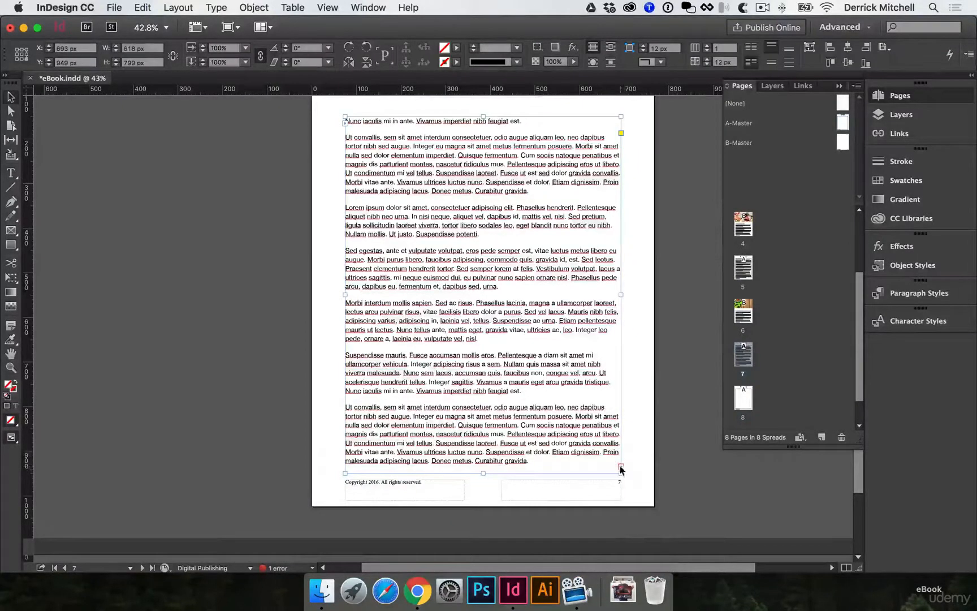
pyautogui.doubleClick(745, 400)
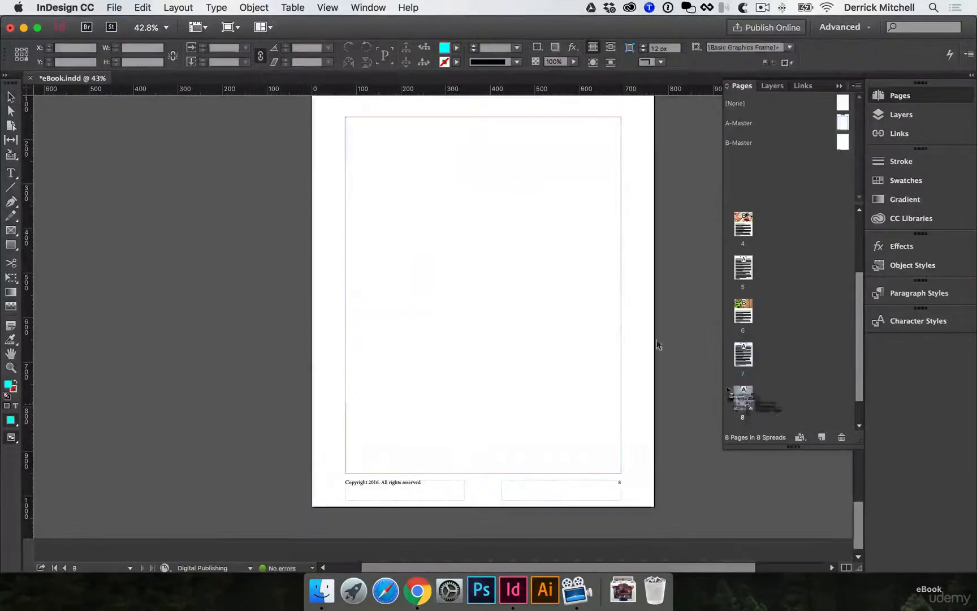
pyautogui.click(349, 121)
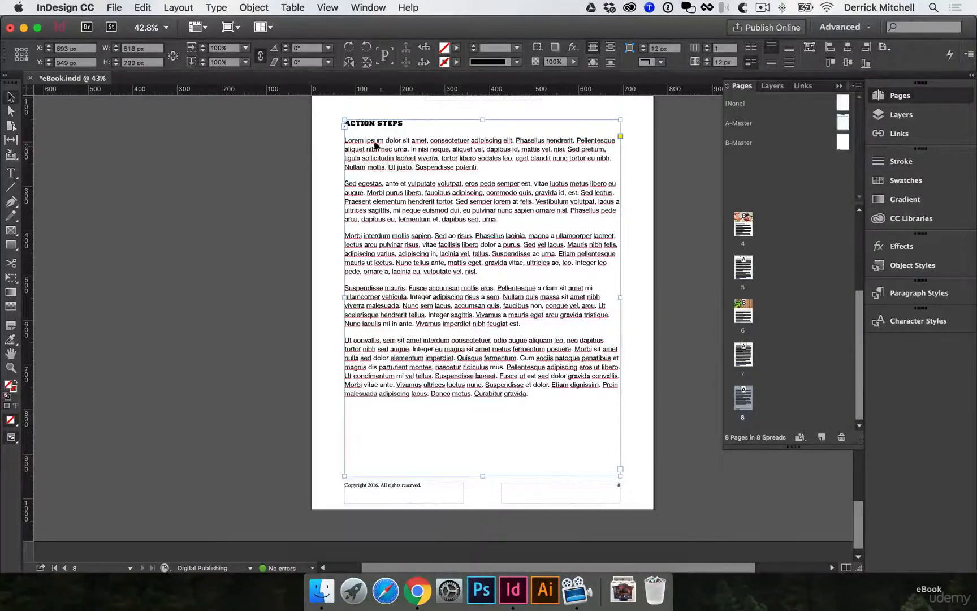
pyautogui.click(640, 261)
# - Apply the B-Master to page 8, where the Action Steps section opens
pyautogui.scroll(5, 554, 231)
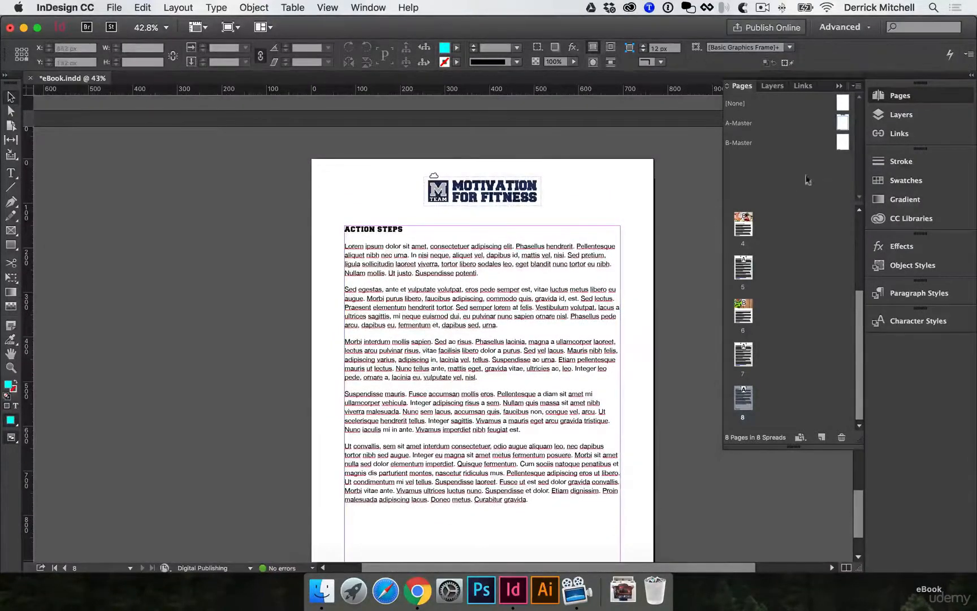
pyautogui.moveTo(844, 145); pyautogui.dragTo(745, 399)
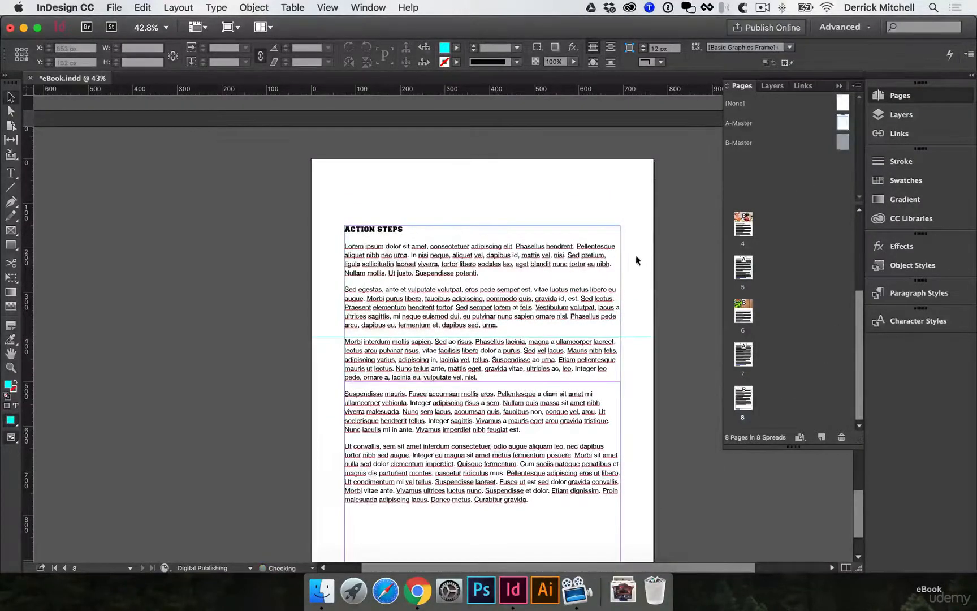
# - Lower the top edge of page 8's text frame to the B-Master's top margin, beneath the header area
pyautogui.moveTo(481, 225); pyautogui.dragTo(484, 380)
pyautogui.scroll(-2, 484, 395)
pyautogui.scroll(4, 484, 393)
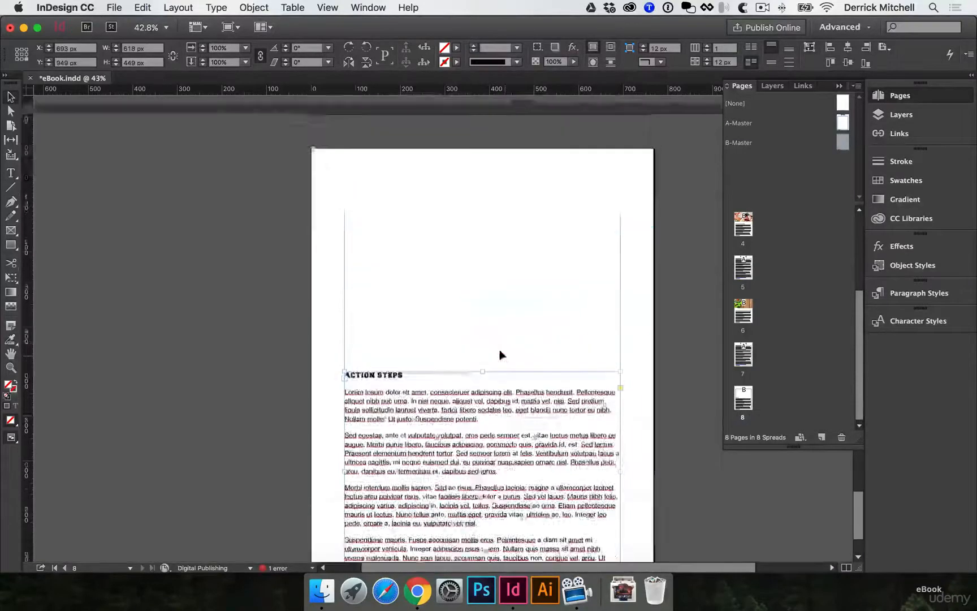
# - Place the "Healthy food" library image across the full width of page 8's header area and fit its lower edge to the guide
pyautogui.click(894, 219)
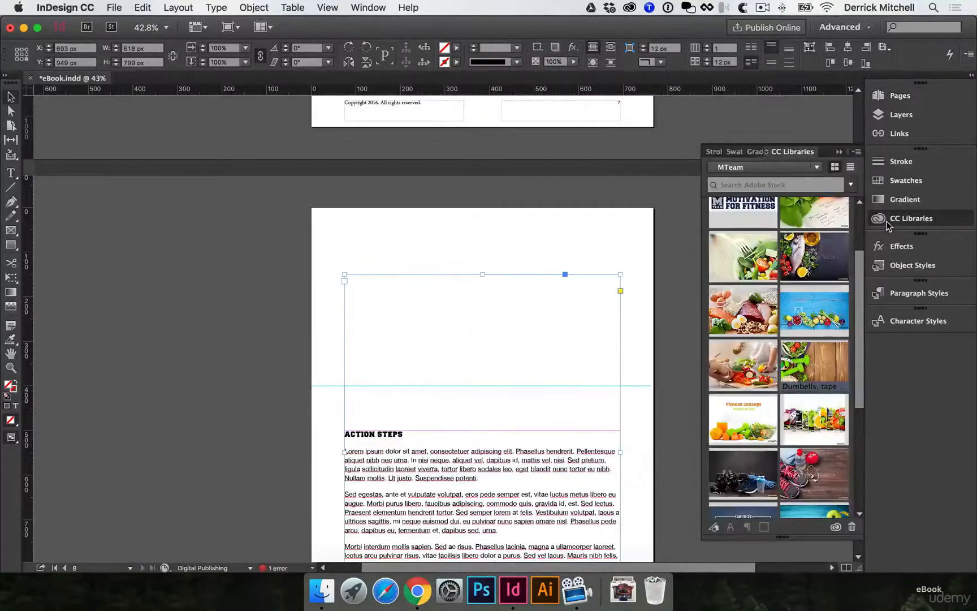
pyautogui.moveTo(834, 328)
pyautogui.mouseDown()
pyautogui.moveTo(501, 356)
pyautogui.moveTo(429, 272)
pyautogui.moveTo(318, 215)
pyautogui.moveTo(487, 346)
pyautogui.moveTo(637, 400)
pyautogui.moveTo(657, 421)
pyautogui.moveTo(655, 412)
pyautogui.mouseUp()
pyautogui.moveTo(478, 389); pyautogui.dragTo(479, 386)
pyautogui.click(512, 396)
pyautogui.scroll(-3, 632, 439)
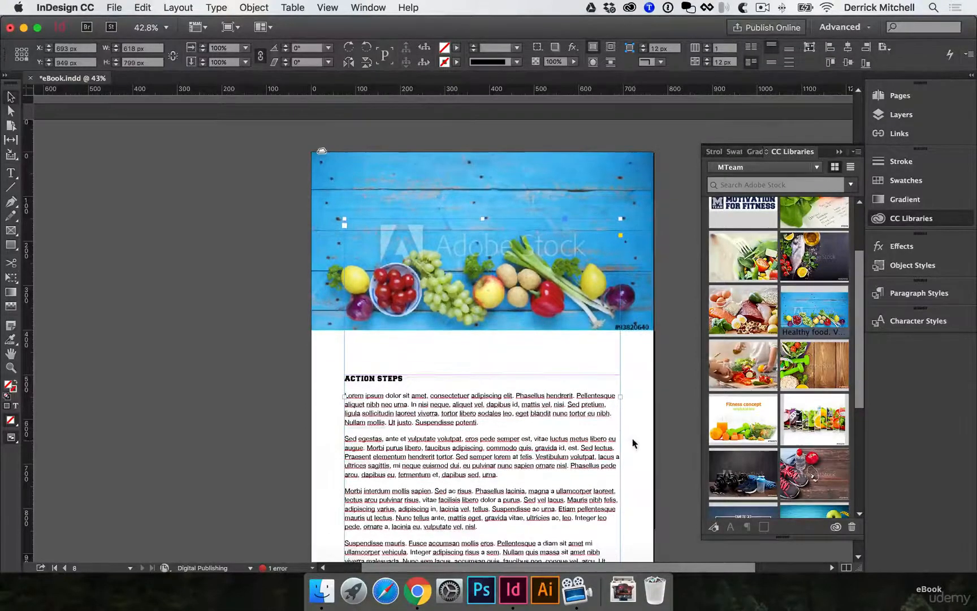
pyautogui.click(645, 413)
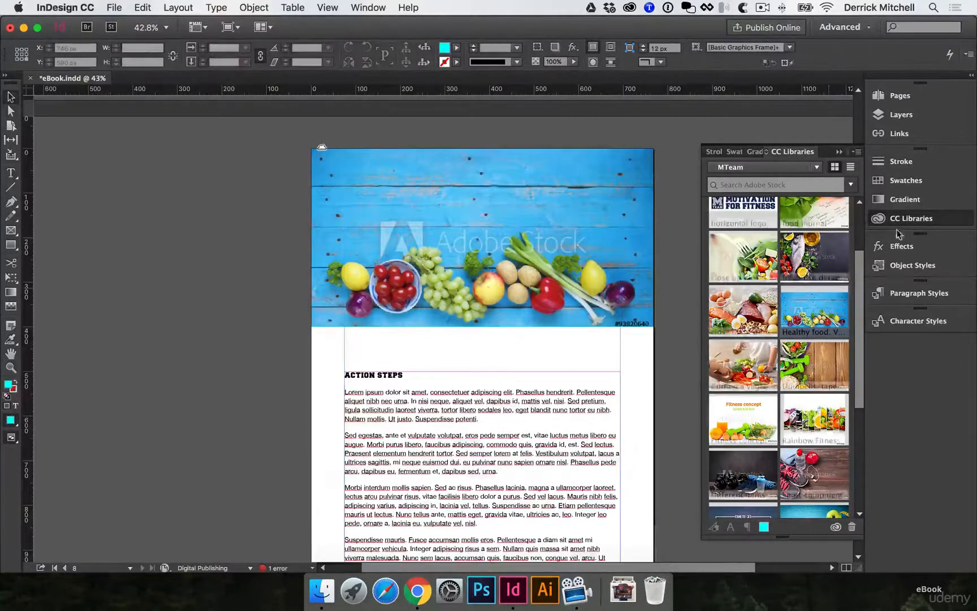
pyautogui.click(907, 219)
# - Enlarge the title text on the cover page to 31 pt
pyautogui.scroll(8, 728, 267)
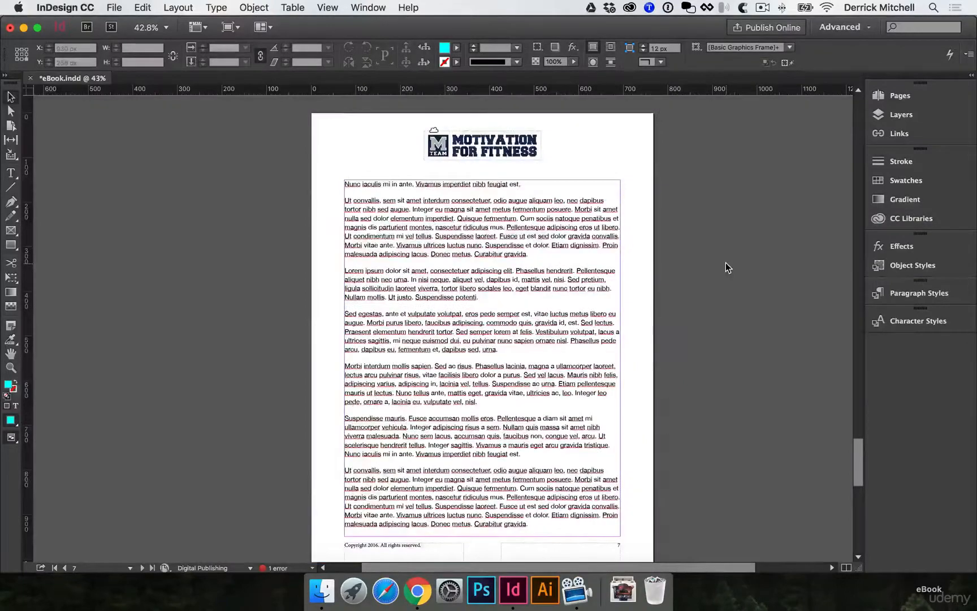
pyautogui.scroll(10, 725, 262)
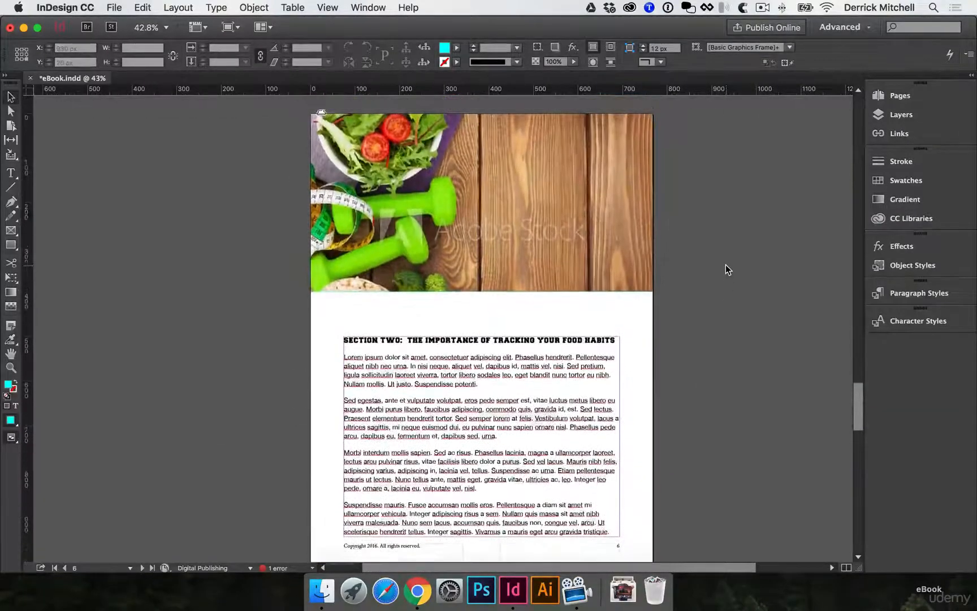
pyautogui.scroll(12, 726, 264)
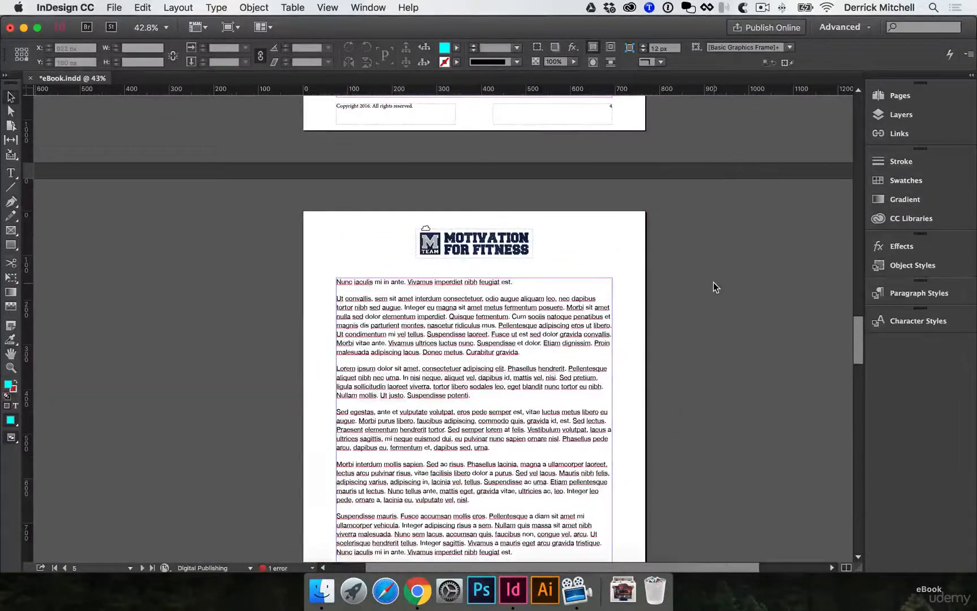
pyautogui.scroll(18, 714, 283)
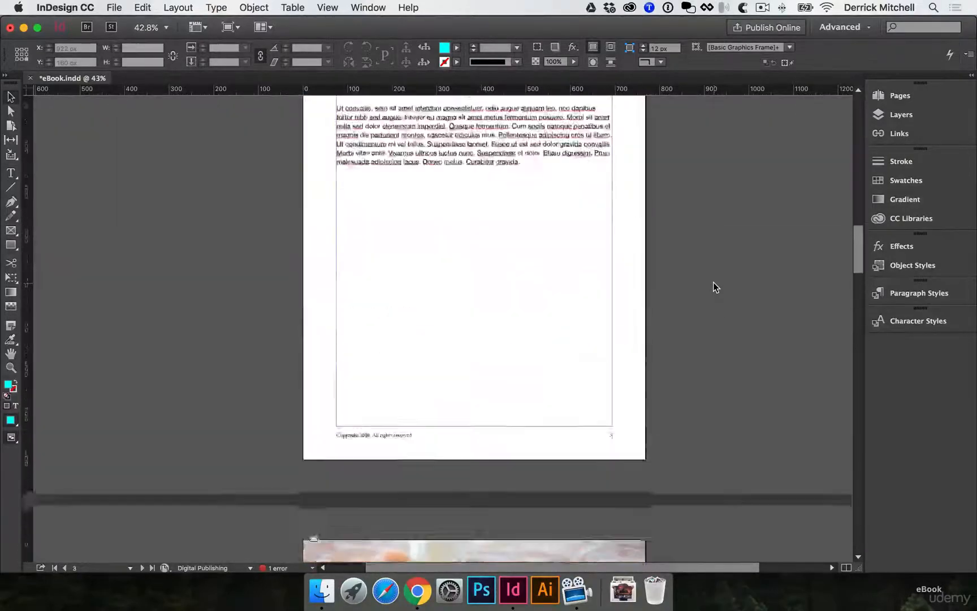
pyautogui.scroll(20, 713, 283)
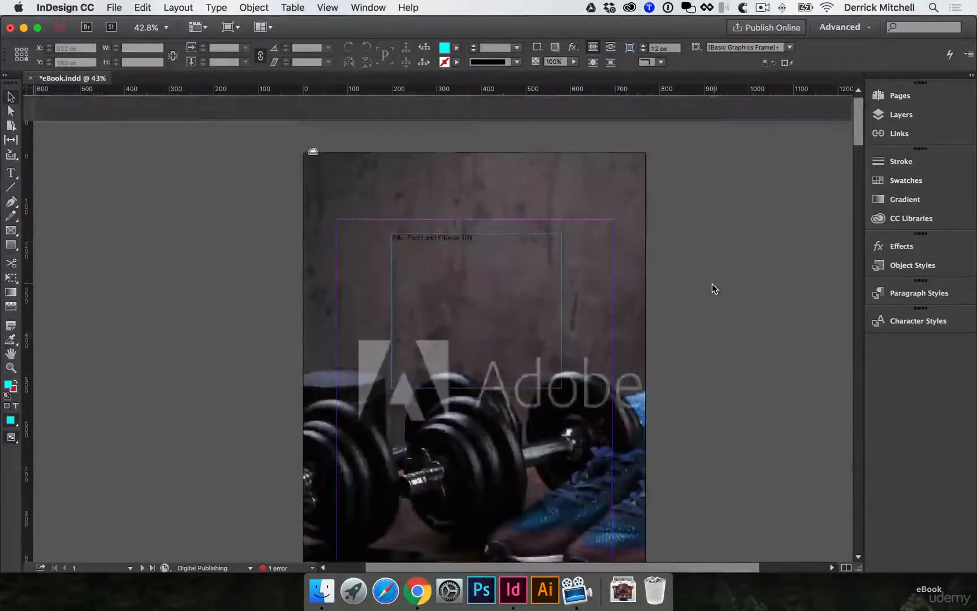
pyautogui.click(508, 244)
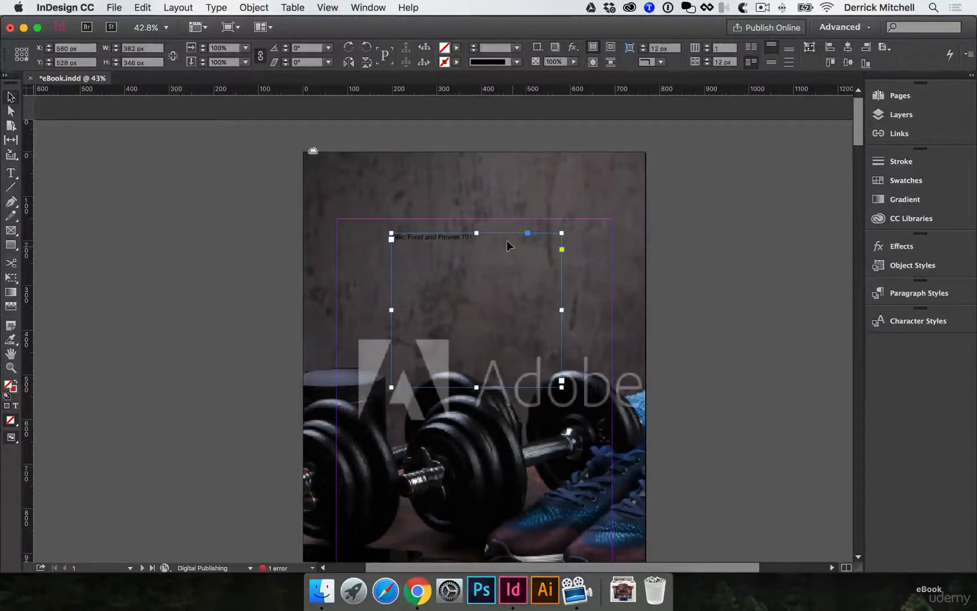
pyautogui.doubleClick(458, 244)
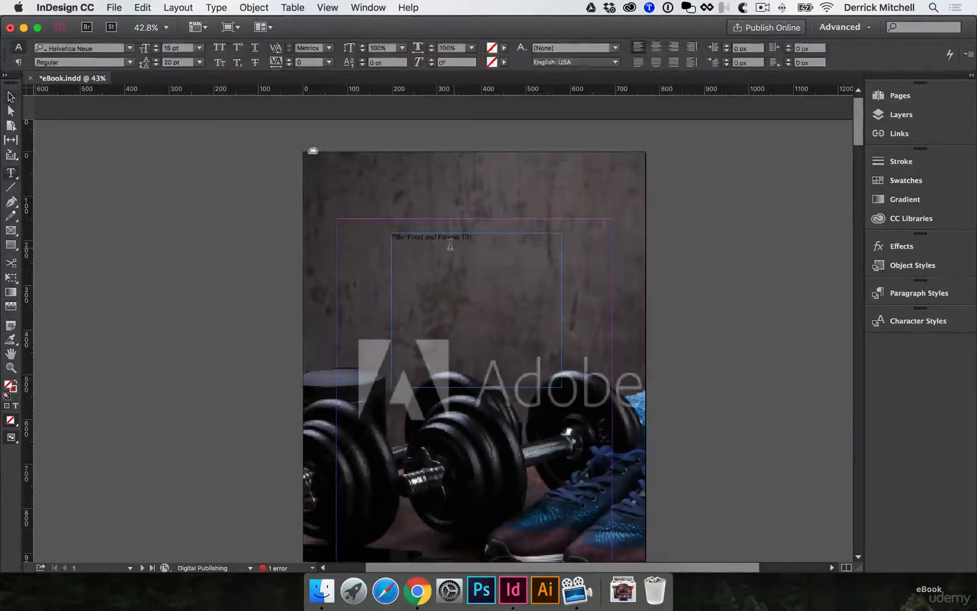
pyautogui.press('super+a')
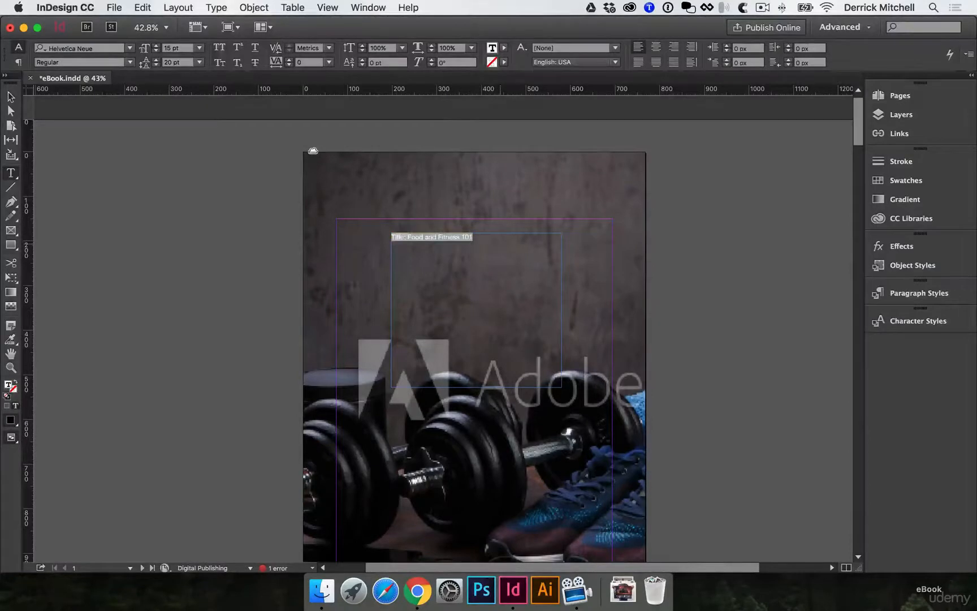
pyautogui.press('super')
pyautogui.press('super+shift+period')
pyautogui.press('super+shift+period')
pyautogui.press('super+shift+period')
pyautogui.press('super+shift+period')
pyautogui.press('super+shift+period')
pyautogui.press('super+shift+period')
pyautogui.press('super+shift+period')
pyautogui.press('super+shift+period')
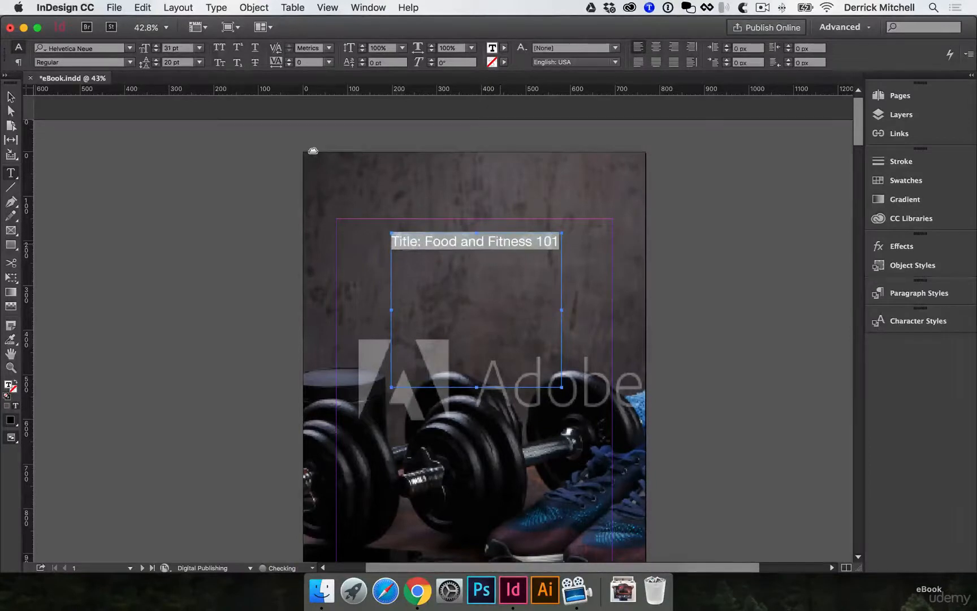
# - Delete the "Title: " prefix from the cover title so it reads "Food and Fitness 101"
pyautogui.click(457, 248)
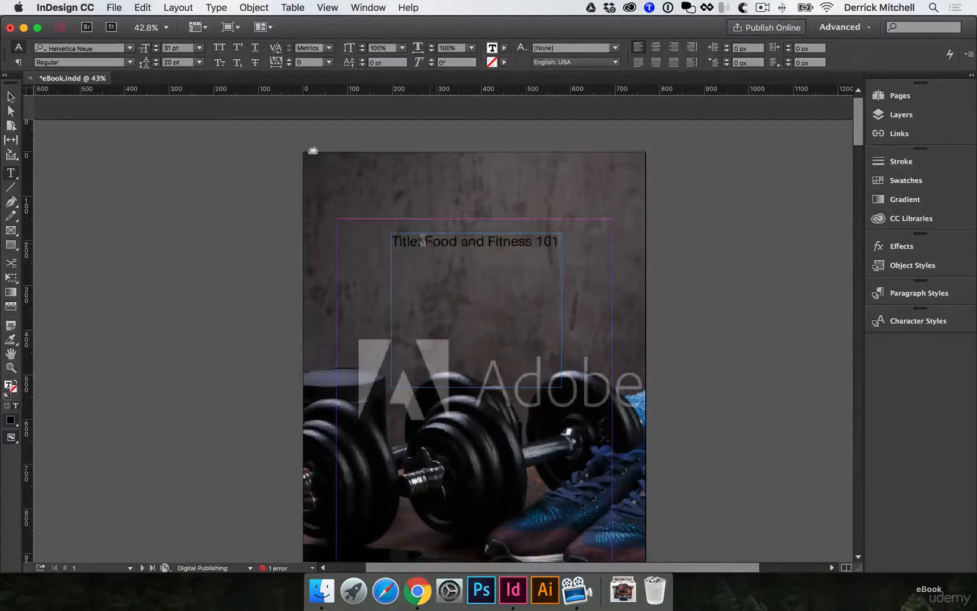
pyautogui.moveTo(418, 240); pyautogui.dragTo(331, 231)
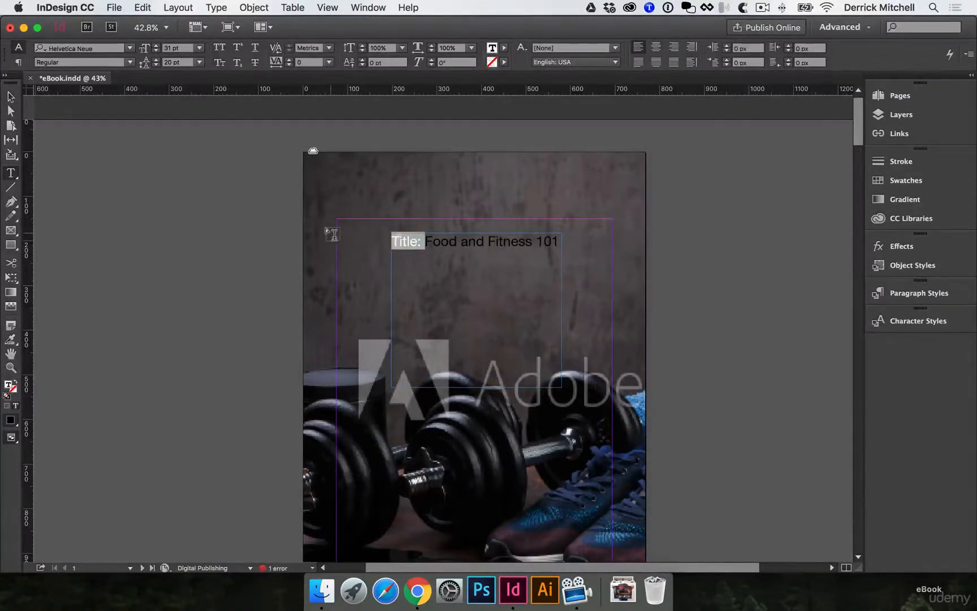
pyautogui.press('BackSpace')
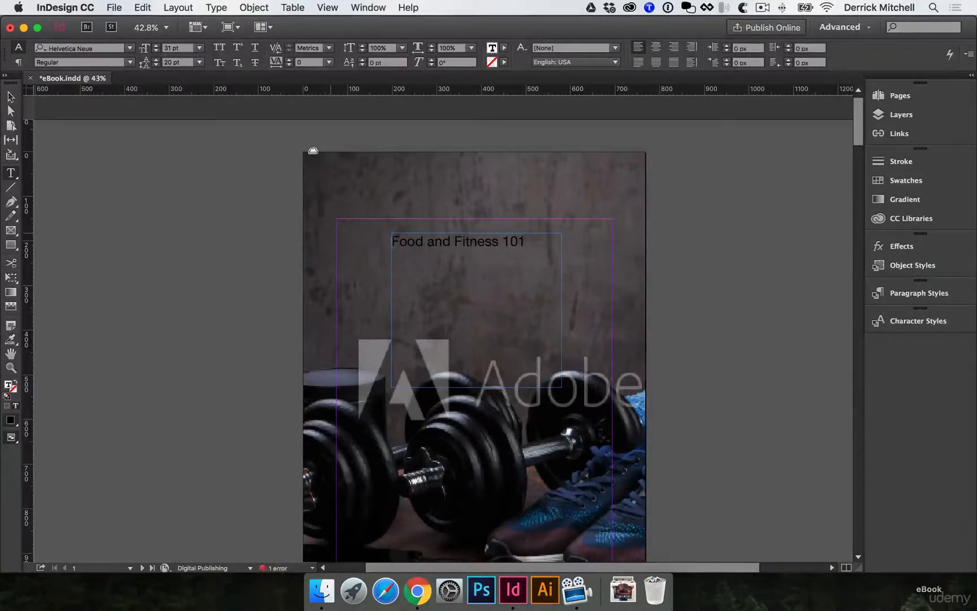
# - Change the fill colour of the whole cover title to [Paper]
pyautogui.press('super+a')
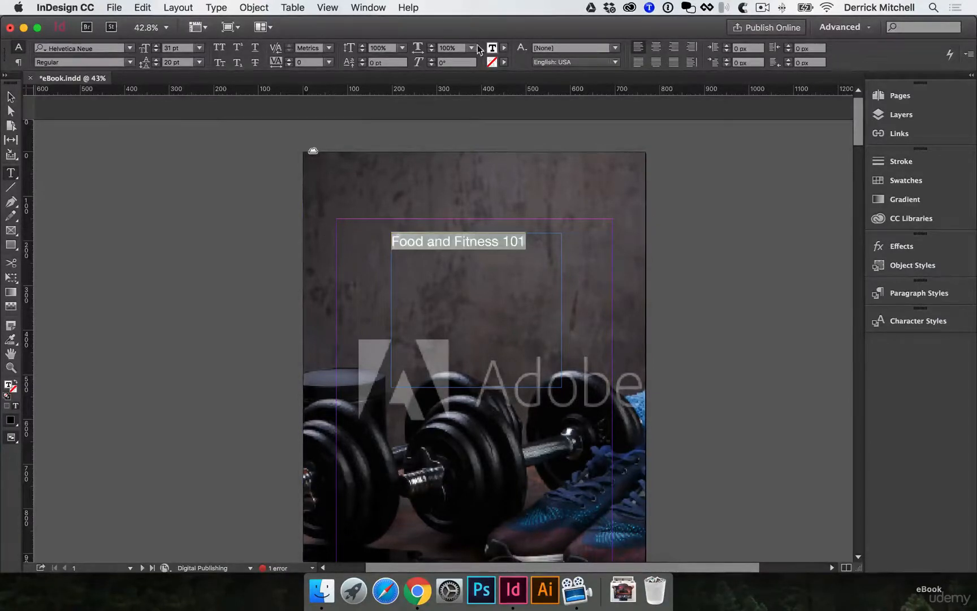
pyautogui.click(503, 48)
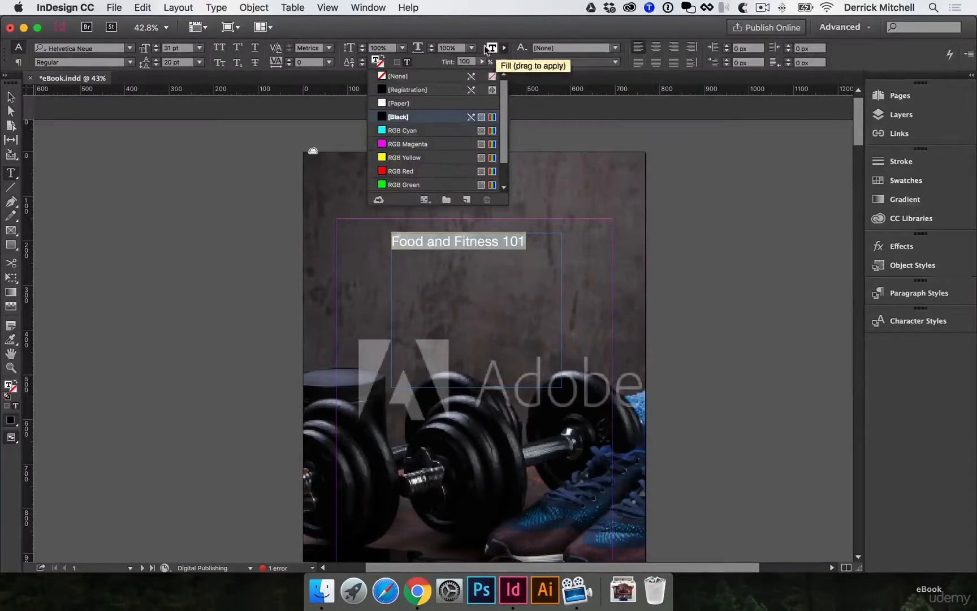
pyautogui.click(394, 104)
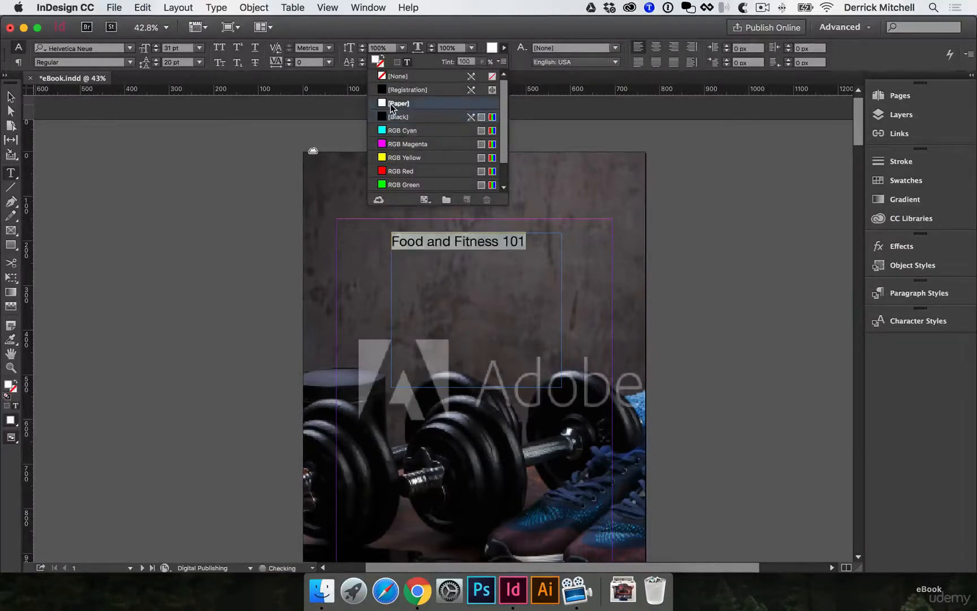
pyautogui.click(9, 99)
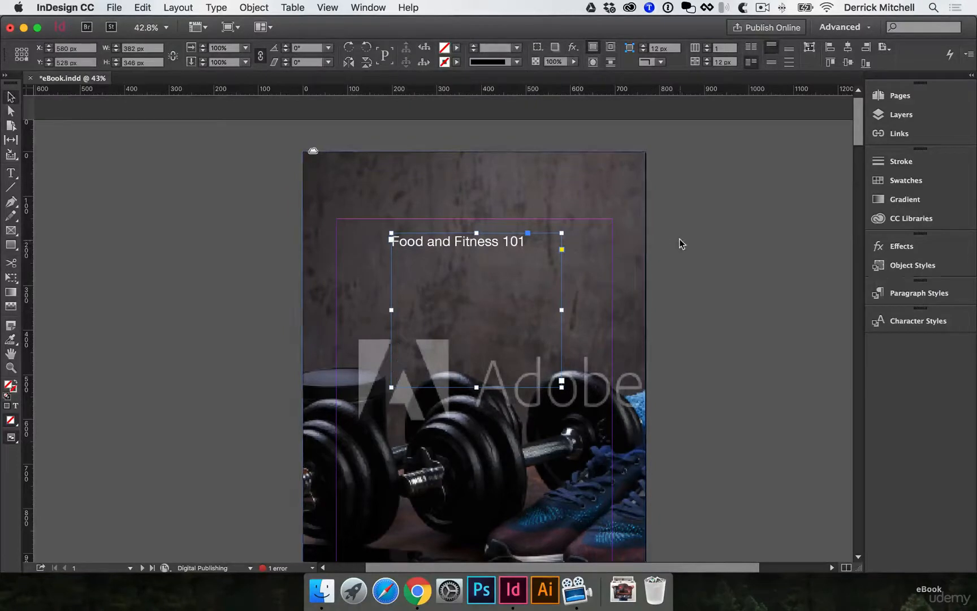
# - Preview the cover without guides and frame edges, and return to the normal view
pyautogui.press('w')
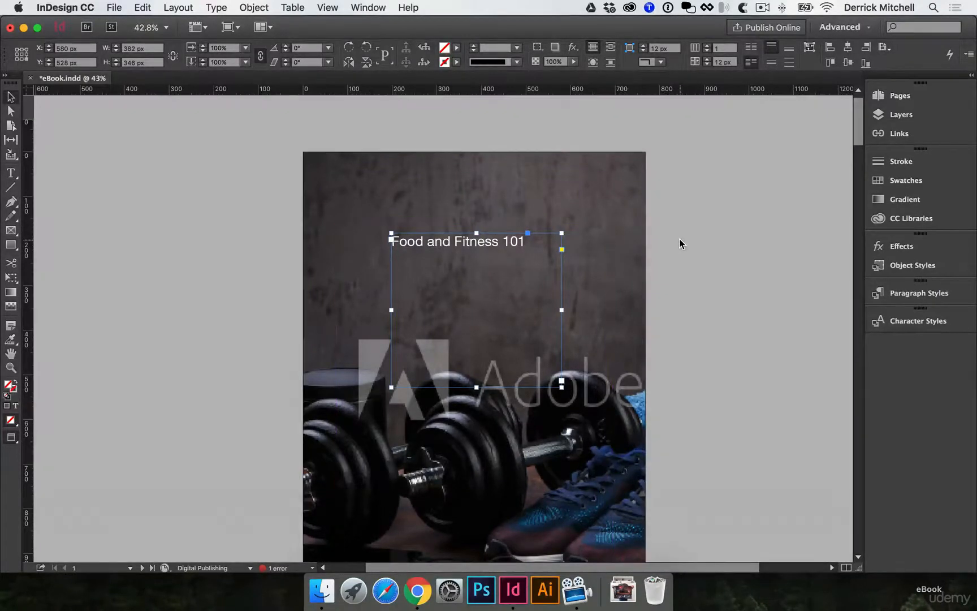
pyautogui.click(680, 242)
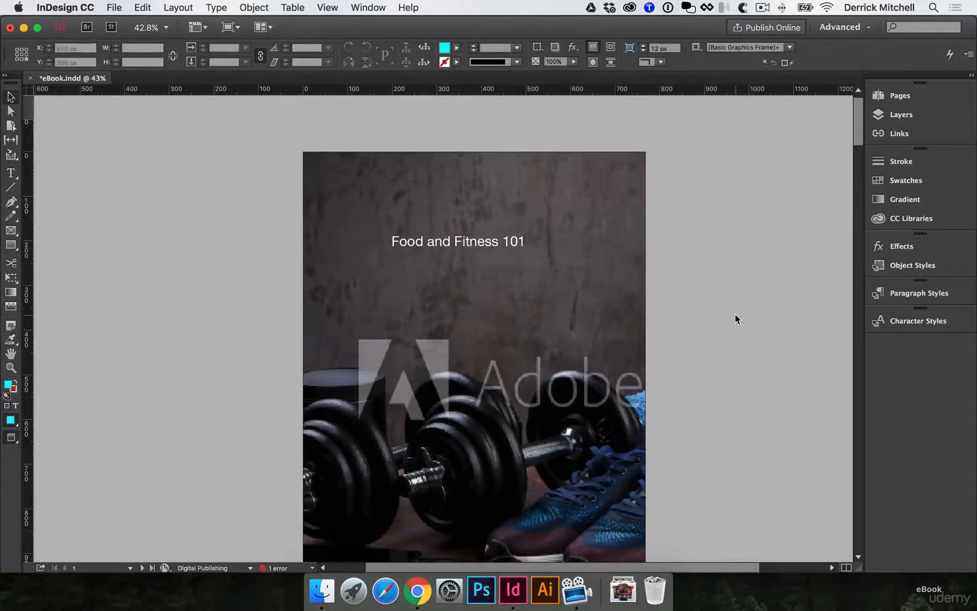
pyautogui.press('w')
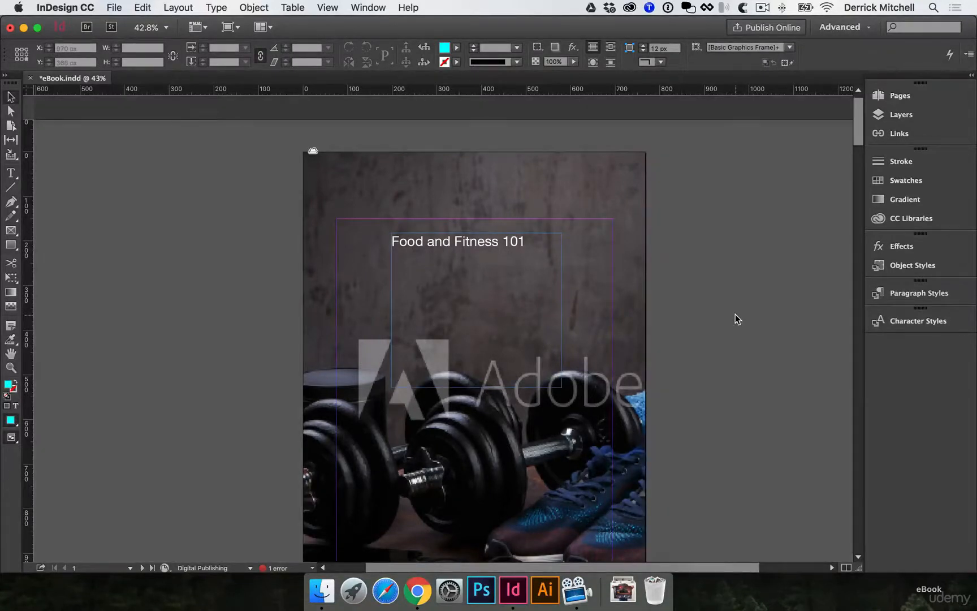
# - Set the document's display performance to High Quality Display
pyautogui.scroll(-1, 705, 360)
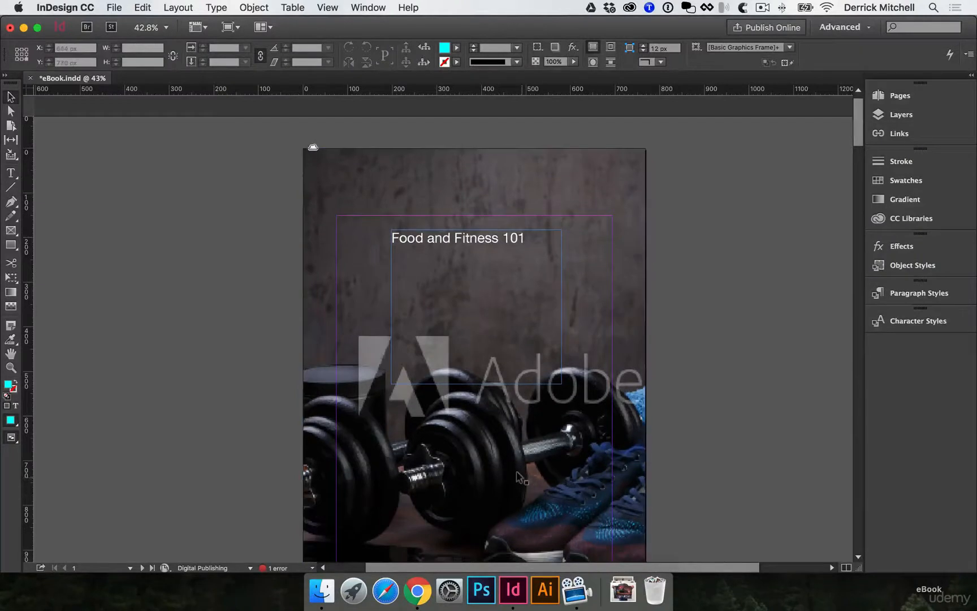
pyautogui.scroll(-3, 520, 478)
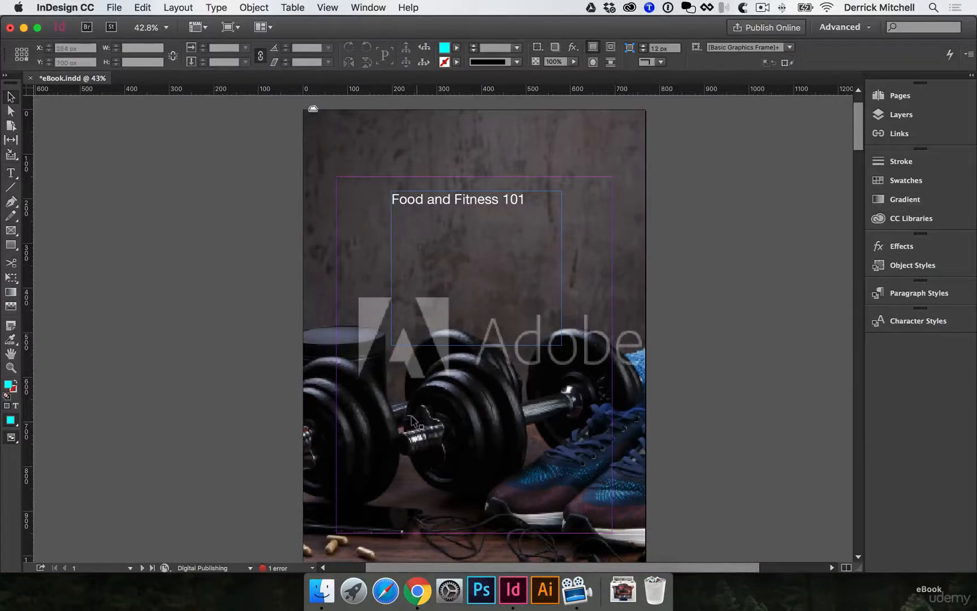
pyautogui.click(328, 7)
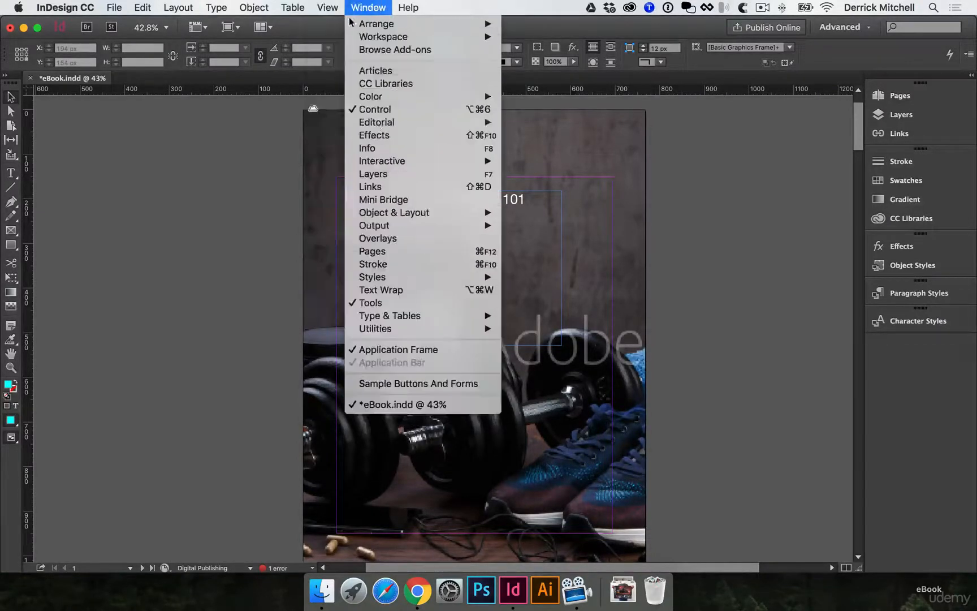
pyautogui.moveTo(377, 220)
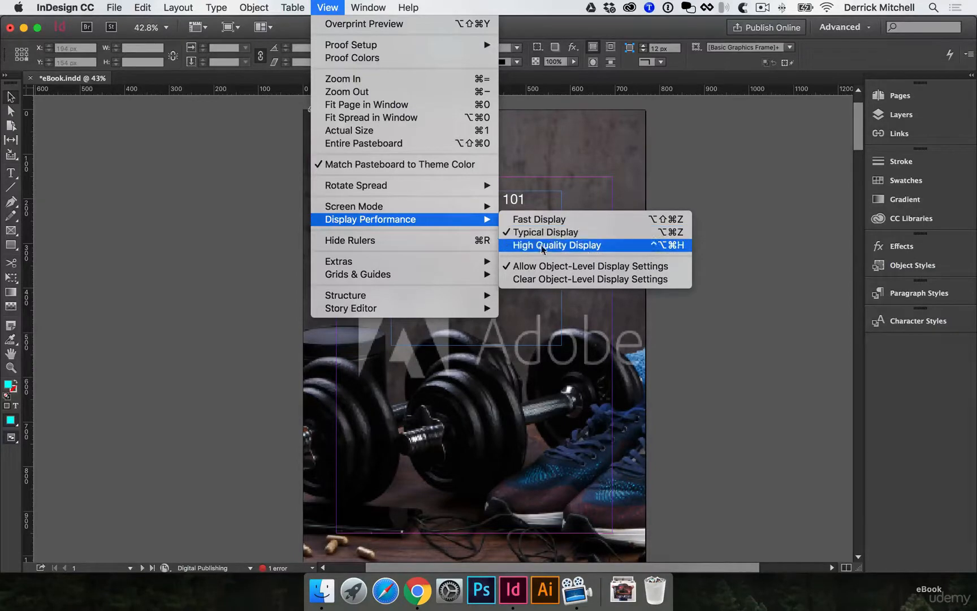
pyautogui.click(562, 244)
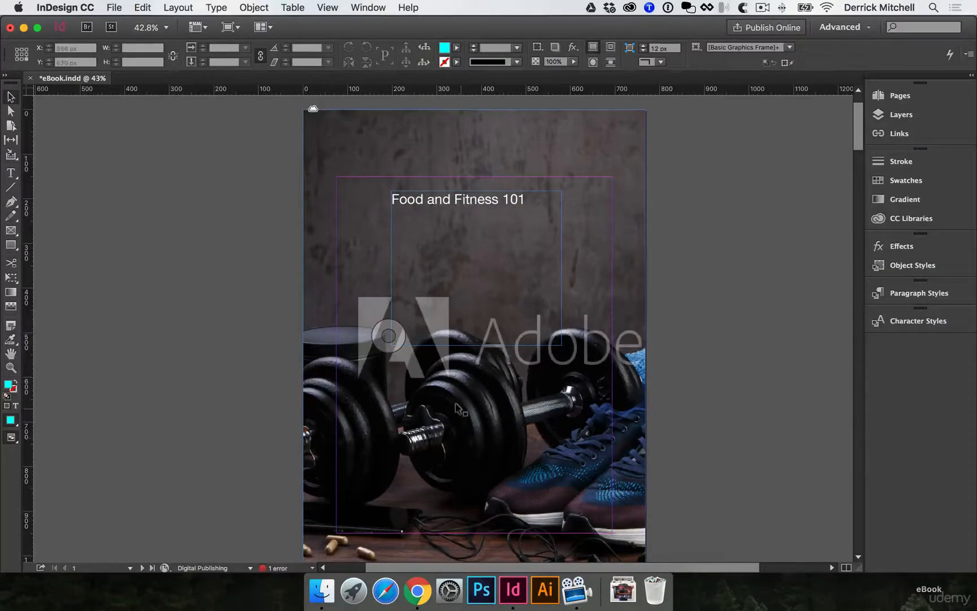
# - Apply the Freshman font to the "Food and Fitness 101" cover title
pyautogui.doubleClick(470, 226)
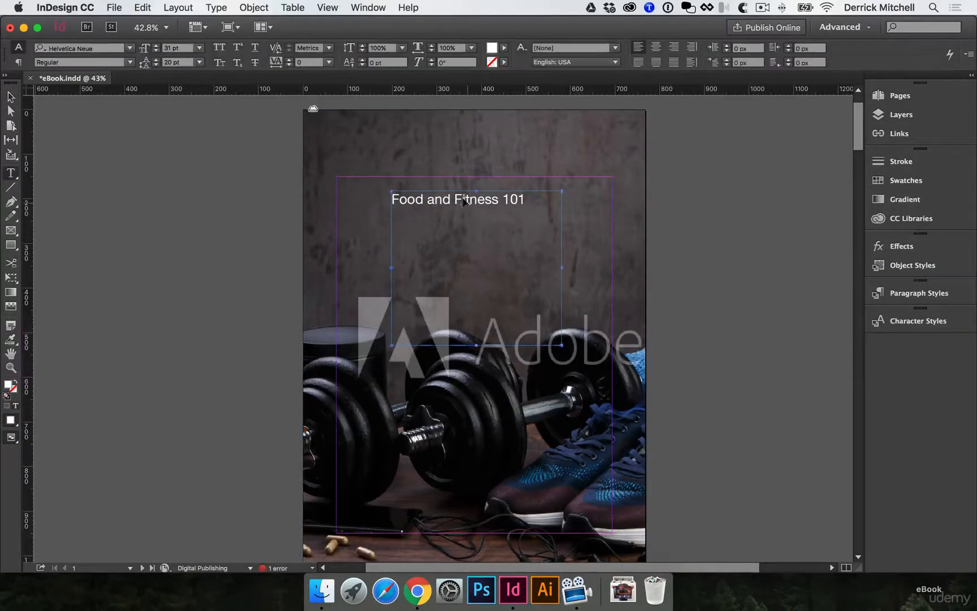
pyautogui.tripleClick(465, 200)
pyautogui.click(100, 46)
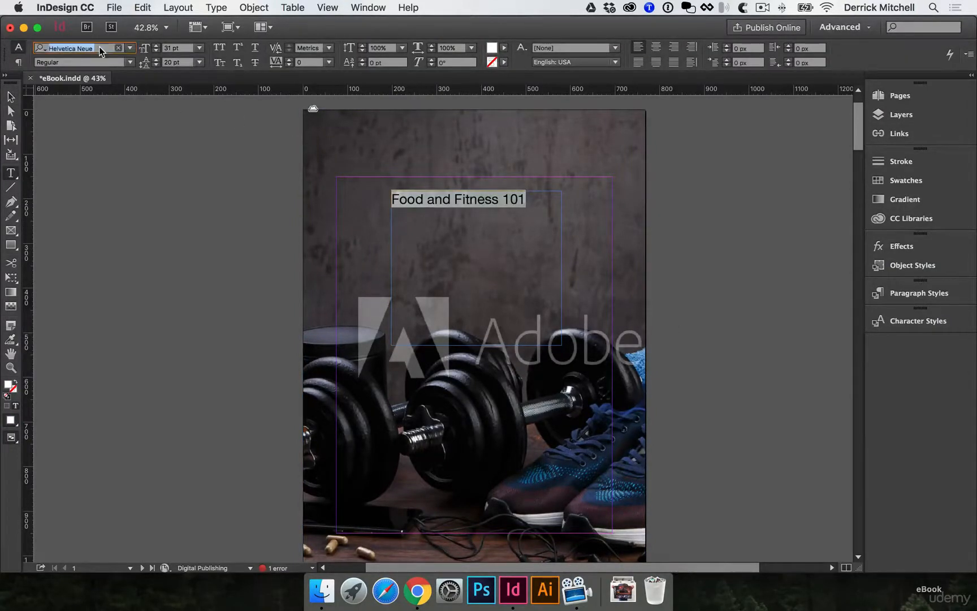
pyautogui.write('fresh')
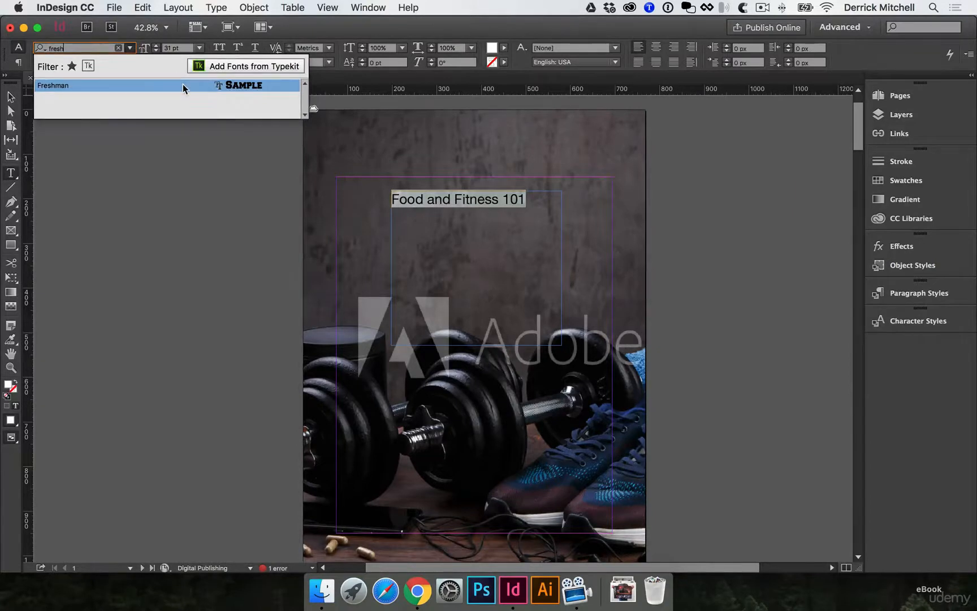
pyautogui.click(182, 86)
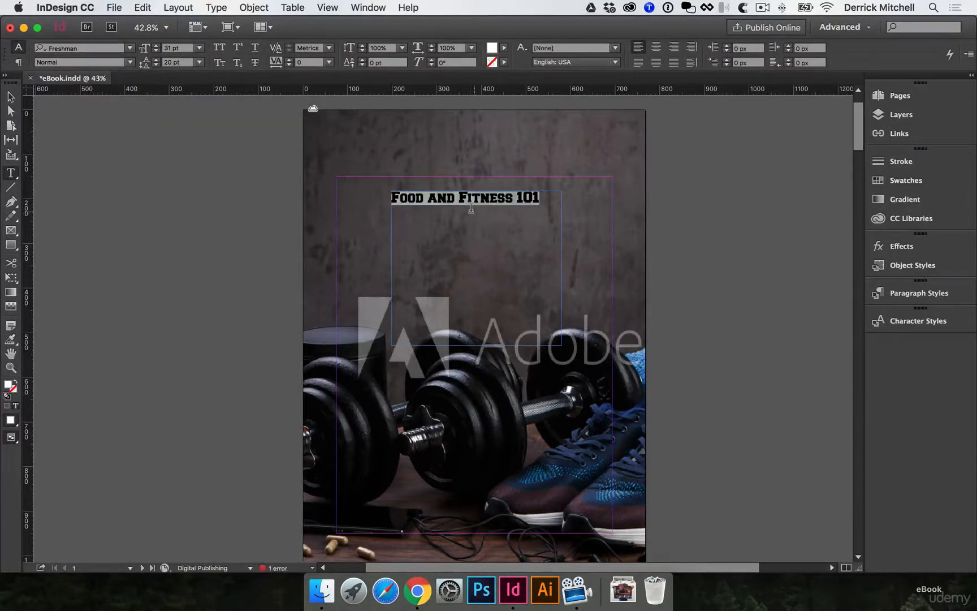
# - Enlarge the selected cover title to 101 pt
pyautogui.press('super+shift+period')
pyautogui.press('super+shift+period')
pyautogui.press('super+shift+period')
pyautogui.press('super+shift+period')
pyautogui.press('super+shift+period')
pyautogui.press('super+shift+period')
pyautogui.press('super+shift+period')
pyautogui.press('super+shift+period')
pyautogui.press('super+shift+period')
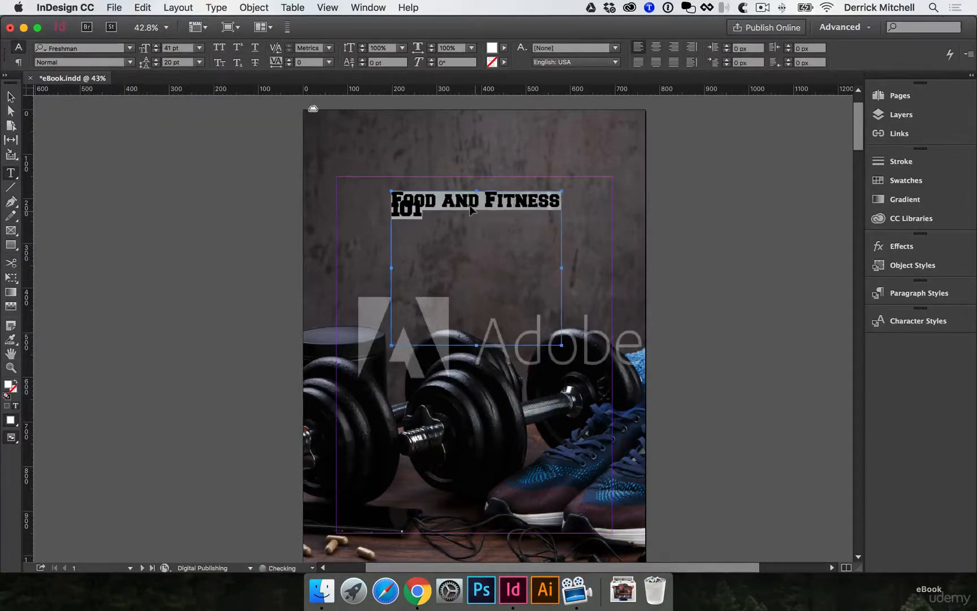
pyautogui.press('super+shift+period')
pyautogui.press('super+shift+period')
pyautogui.press('super+shift+period')
pyautogui.press('super+shift+period')
pyautogui.press('super+shift+period')
pyautogui.press('super+shift+period')
pyautogui.press('super+shift+period')
pyautogui.press('super+shift+period')
pyautogui.press('super+shift+period')
pyautogui.press('super+shift+period')
pyautogui.press('super+shift+period')
pyautogui.press('super+shift+period')
pyautogui.press('super+shift+period')
pyautogui.press('super+shift+period')
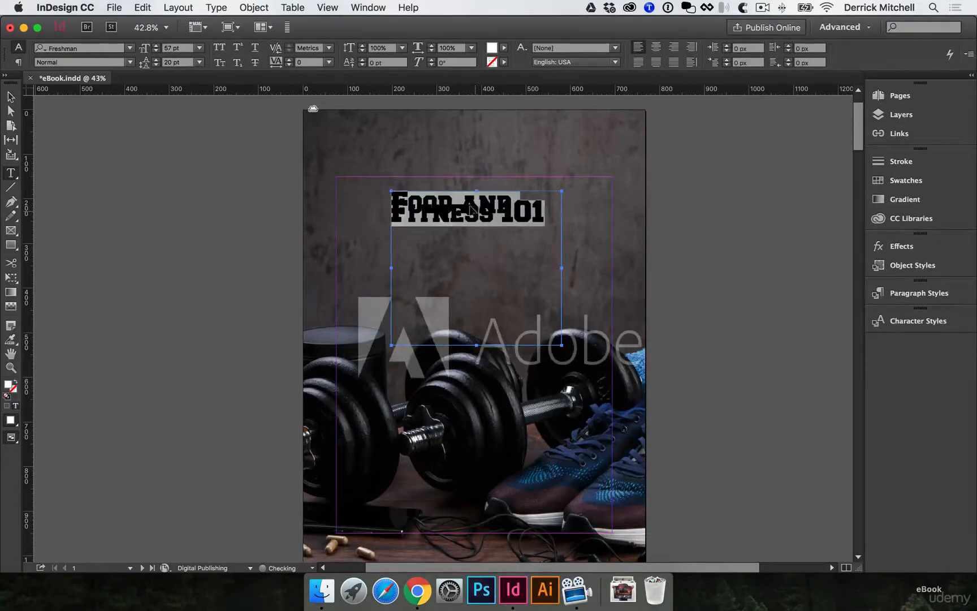
pyautogui.press('super+shift+period')
pyautogui.press('super+shift+period')
pyautogui.press('super+shift+period')
pyautogui.press('super+shift+period')
pyautogui.press('super+shift+period')
pyautogui.press('super+shift+period')
pyautogui.press('super+shift+period')
pyautogui.press('super+shift+period')
pyautogui.press('super+shift+period')
pyautogui.press('super+shift+period')
pyautogui.press('super+shift+period')
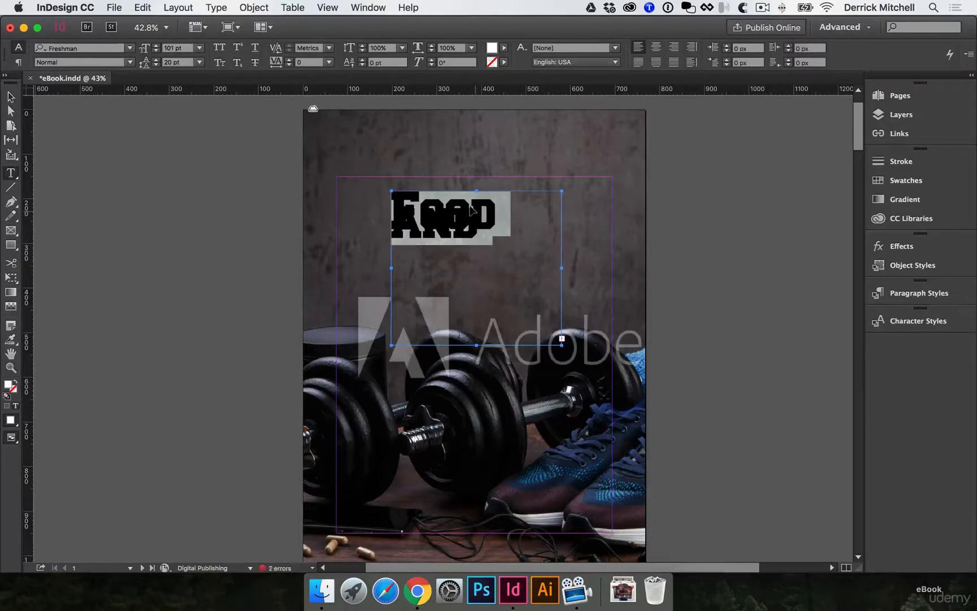
# - Increase the leading of the selected cover title to 80 pt
pyautogui.hotkey('alt', 'Down')
pyautogui.hotkey('alt', 'Down')
pyautogui.hotkey('alt', 'Down')
pyautogui.hotkey('alt', 'Down')
pyautogui.hotkey('alt', 'Down')
pyautogui.hotkey('alt', 'Down')
pyautogui.hotkey('alt', 'Down')
pyautogui.hotkey('alt', 'Down')
pyautogui.hotkey('alt', 'Down')
pyautogui.hotkey('alt', 'Down')
pyautogui.hotkey('alt', 'Down')
pyautogui.hotkey('alt', 'Down')
pyautogui.hotkey('alt', 'Down')
pyautogui.hotkey('alt', 'Down')
pyautogui.hotkey('alt', 'Down')
pyautogui.hotkey('alt', 'Down')
pyautogui.hotkey('alt', 'Down')
pyautogui.hotkey('alt', 'Down')
pyautogui.hotkey('alt', 'Down')
pyautogui.hotkey('alt', 'Down')
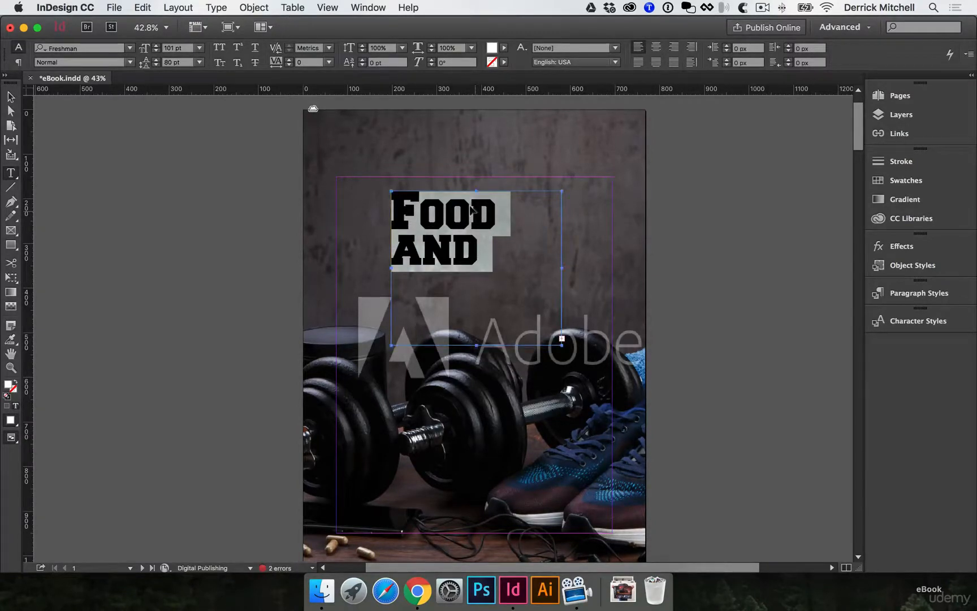
# - Move the title frame to the upper-left margin corner of the cover and enlarge it to about 618 × 640 px
pyautogui.click(10, 97)
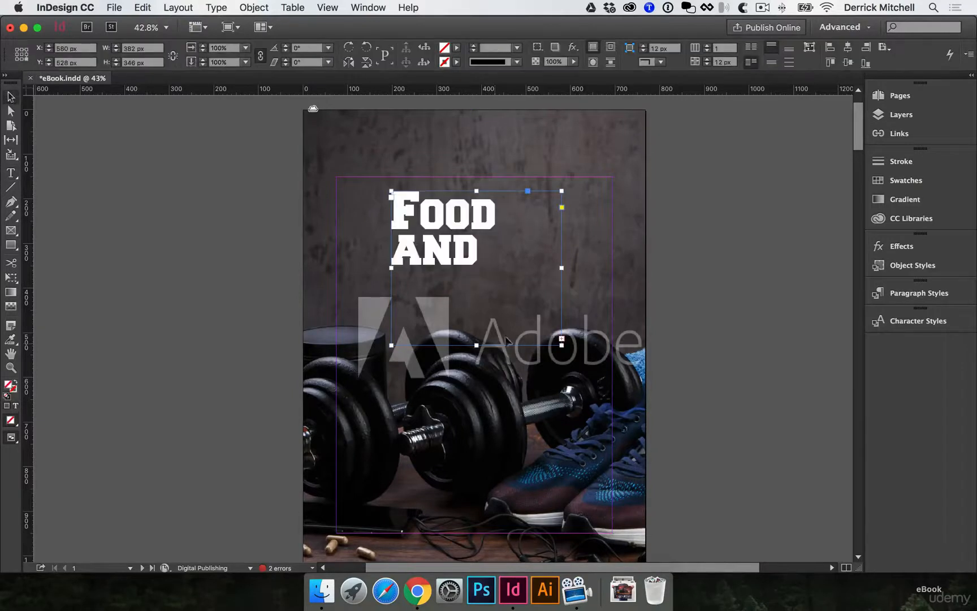
pyautogui.moveTo(452, 241); pyautogui.dragTo(397, 226)
pyautogui.moveTo(503, 327); pyautogui.dragTo(613, 461)
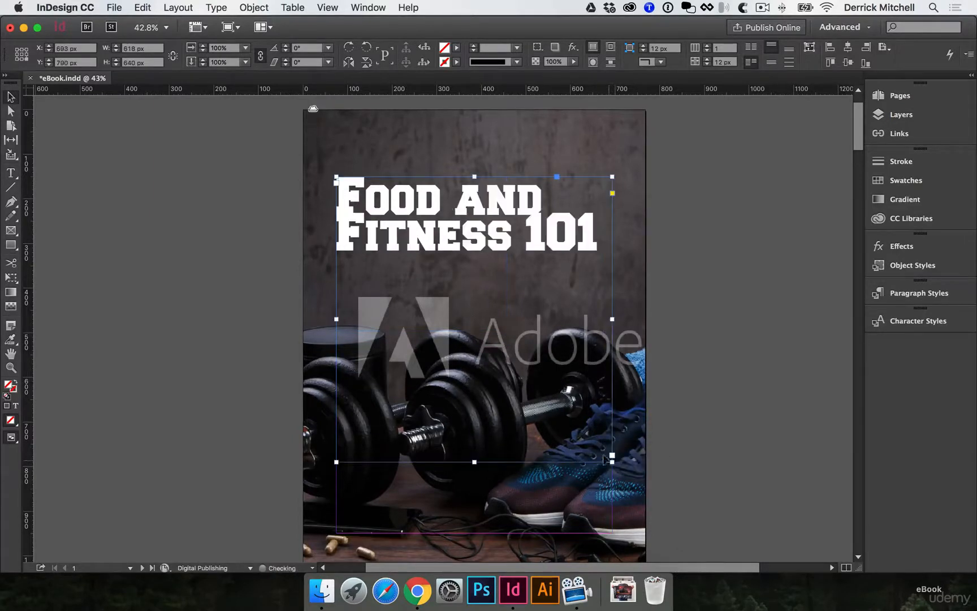
# - Set the leading of the whole "Food and Fitness 101" title to 110 pt and deselect it
pyautogui.doubleClick(447, 229)
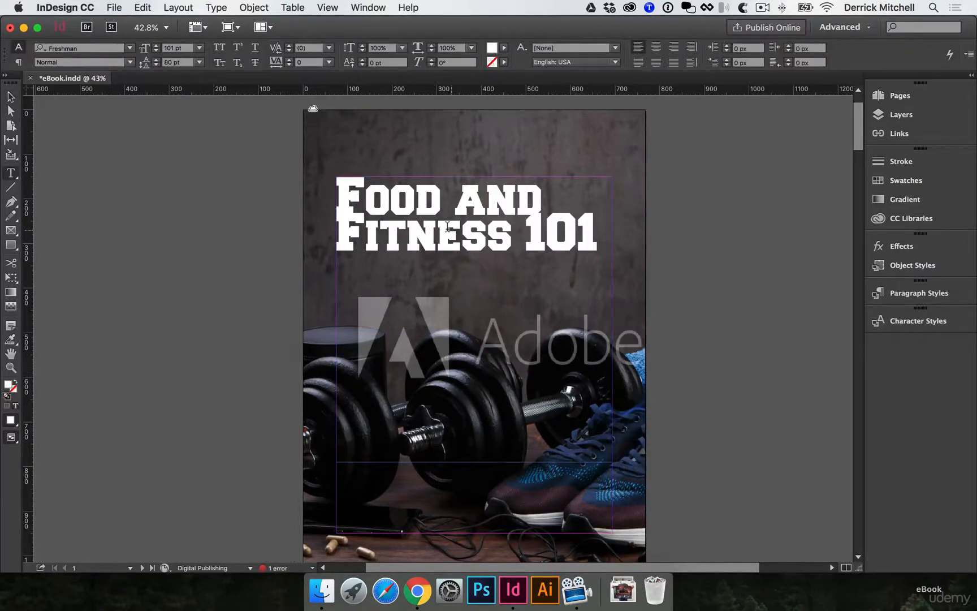
pyautogui.press('super+a')
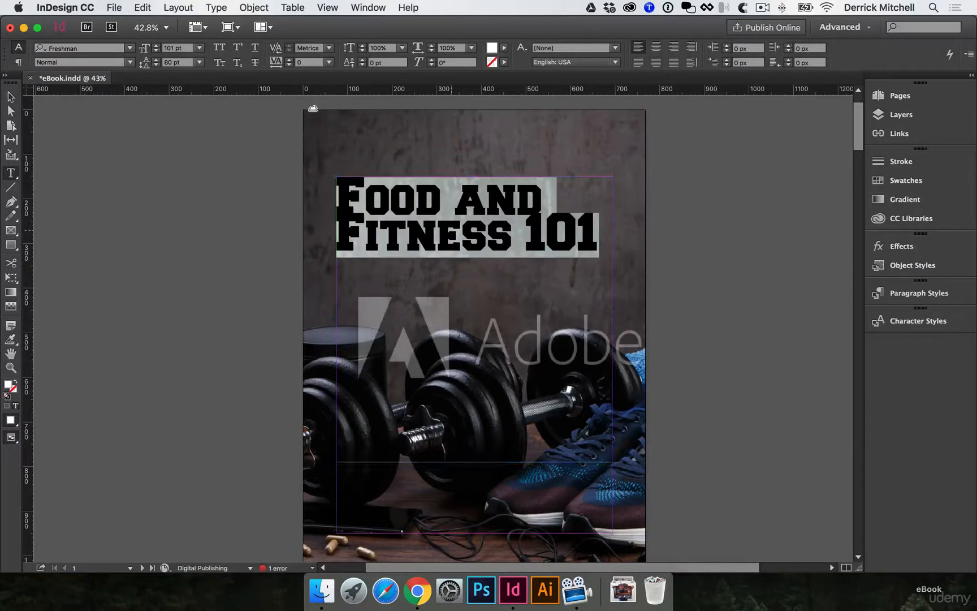
pyautogui.hotkey('alt', 'Down')
pyautogui.hotkey('alt', 'Down')
pyautogui.hotkey('alt', 'Down')
pyautogui.hotkey('alt', 'Down')
pyautogui.hotkey('alt', 'Down')
pyautogui.hotkey('alt', 'Down')
pyautogui.hotkey('alt', 'Down')
pyautogui.hotkey('alt', 'Down')
pyautogui.hotkey('alt', 'Down')
pyautogui.hotkey('alt', 'Down')
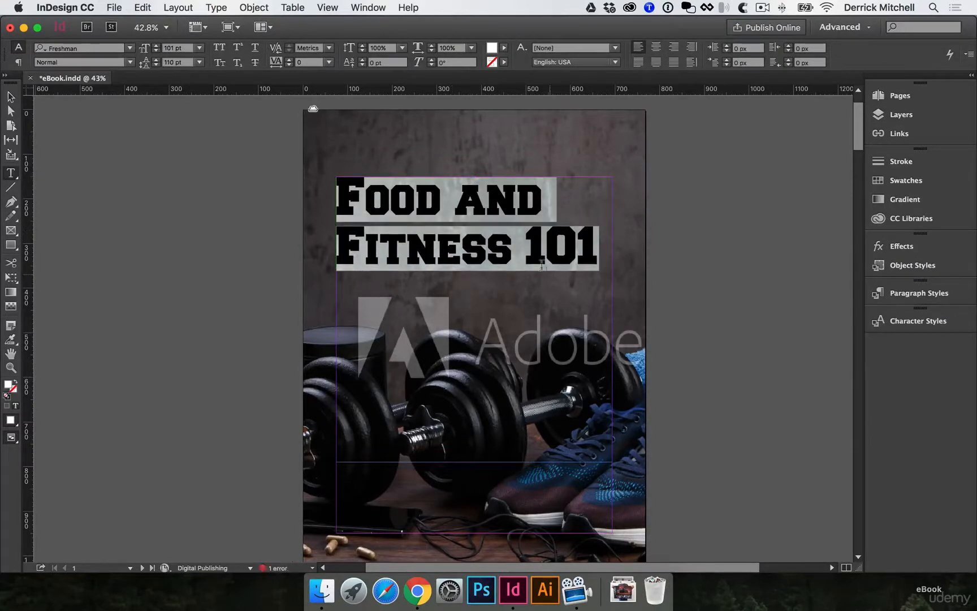
pyautogui.press('Escape')
pyautogui.click(729, 304)
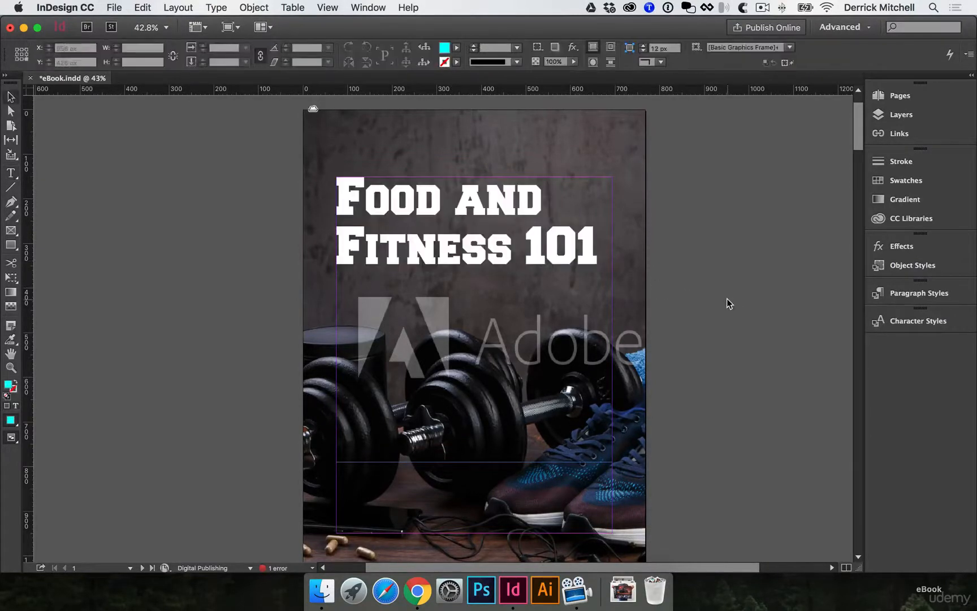
# - Scale the title frame and its text up proportionally with Free Transform to about 658 × 681 px
pyautogui.click(553, 250)
pyautogui.doubleClick(494, 244)
pyautogui.press('Escape')
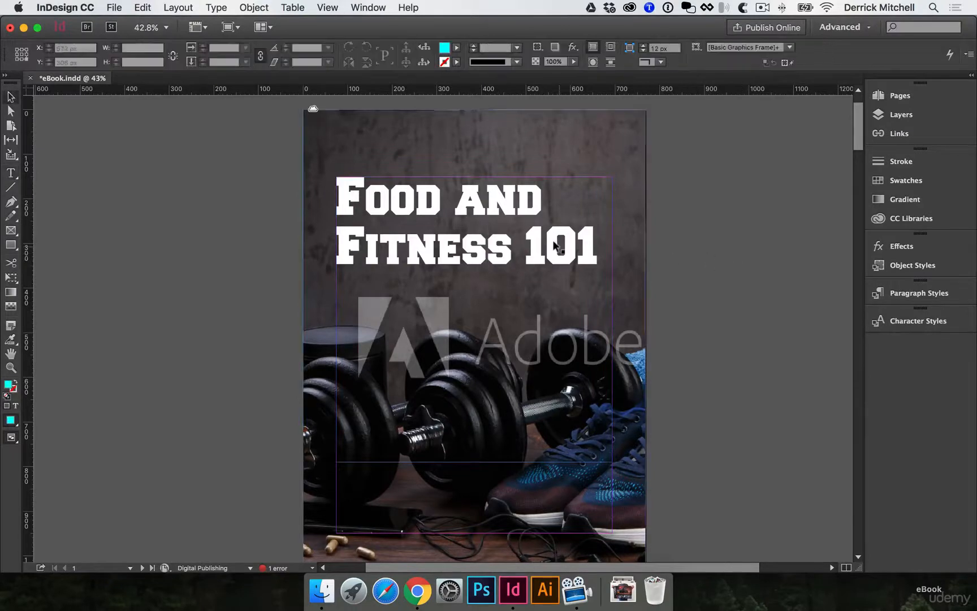
pyautogui.press('e')
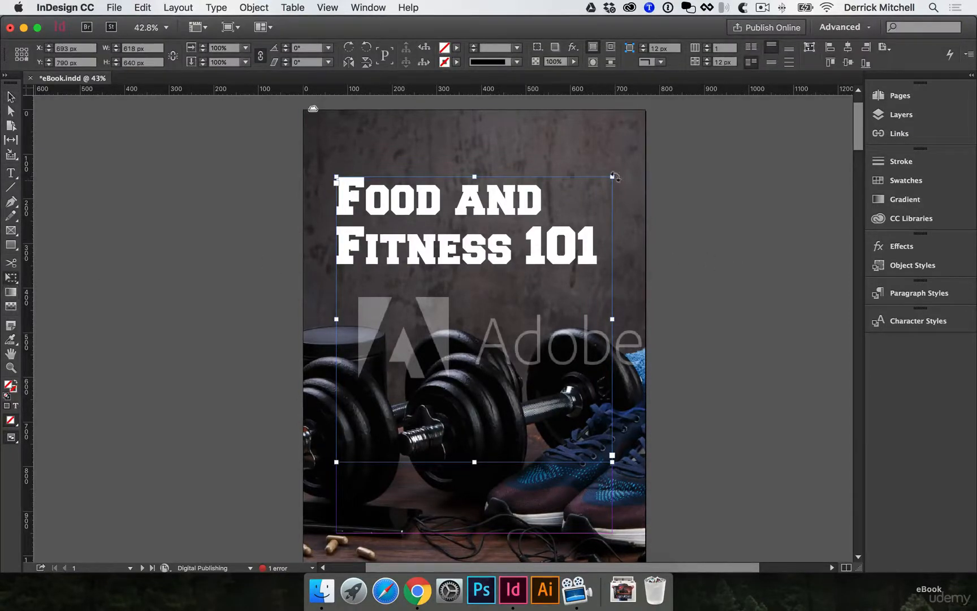
pyautogui.moveTo(610, 174); pyautogui.dragTo(630, 158)
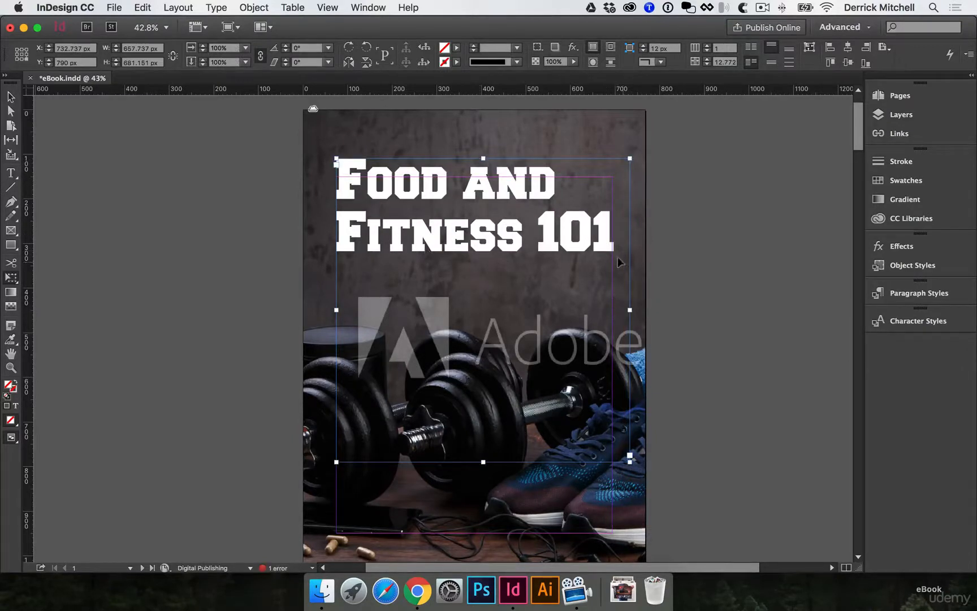
# - Align the title frame with the cover's top margin again and trim the frame to about 639 × 664 px
pyautogui.press('v')
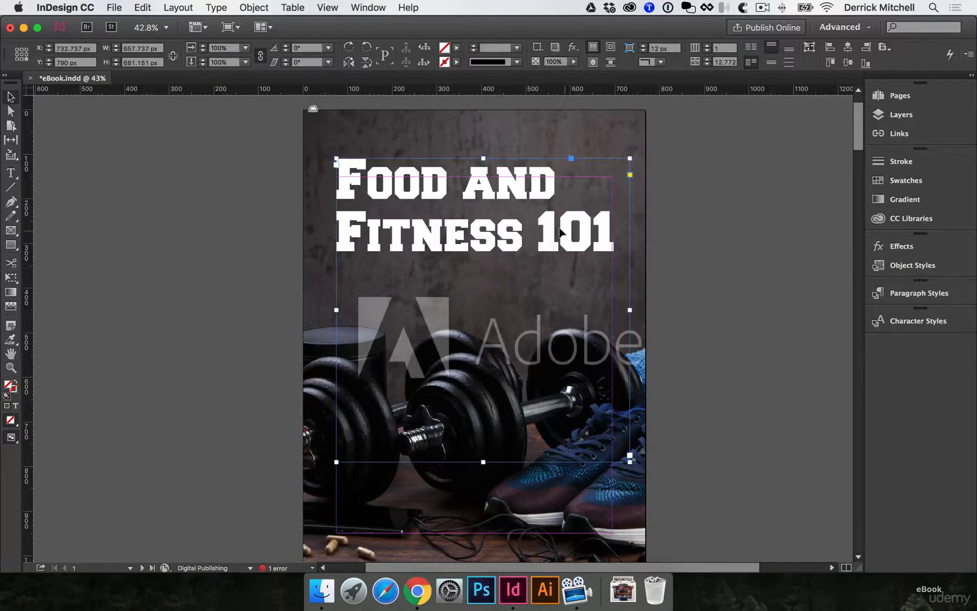
pyautogui.moveTo(560, 232); pyautogui.dragTo(560, 250)
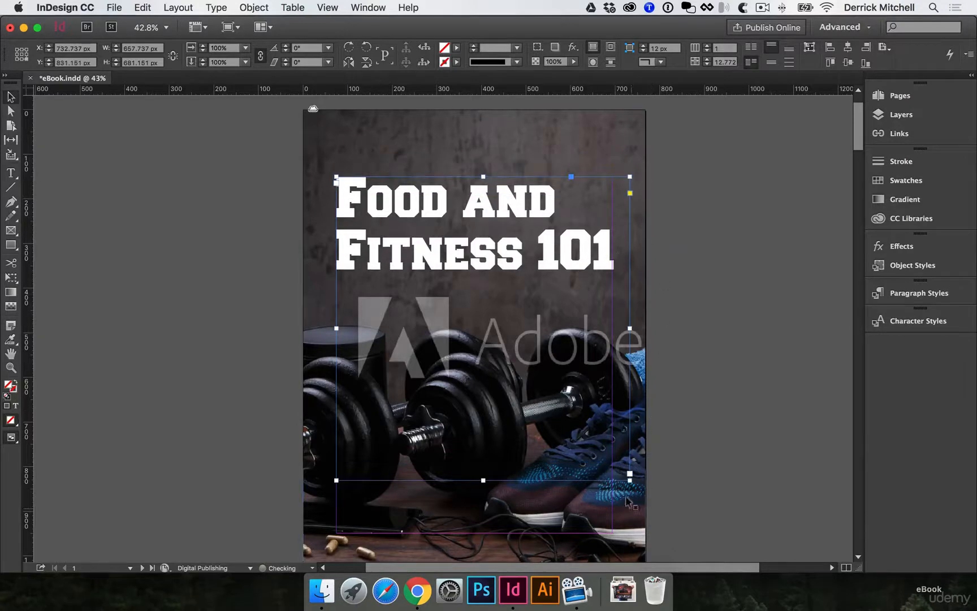
pyautogui.moveTo(631, 480); pyautogui.dragTo(621, 472)
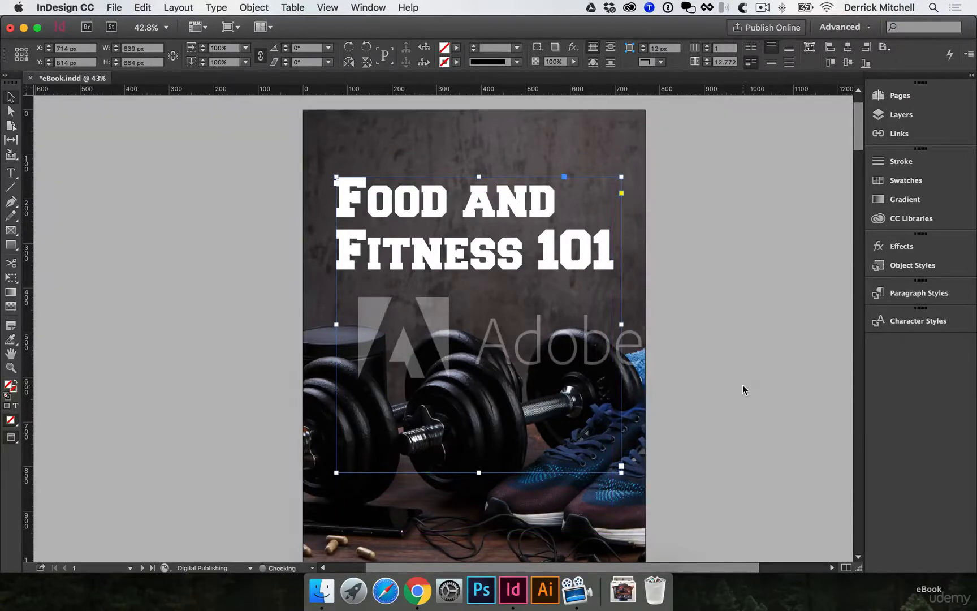
# - Review the cover and section pages without guides, return to the cover and save the document
pyautogui.press('w')
pyautogui.click(744, 389)
pyautogui.scroll(-2, 724, 401)
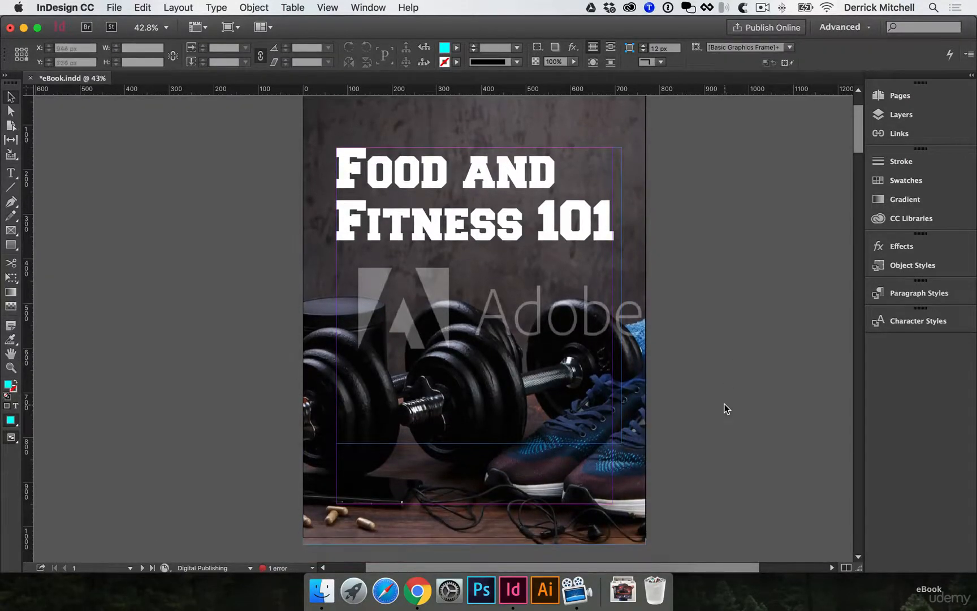
pyautogui.press('w')
pyautogui.scroll(2, 731, 403)
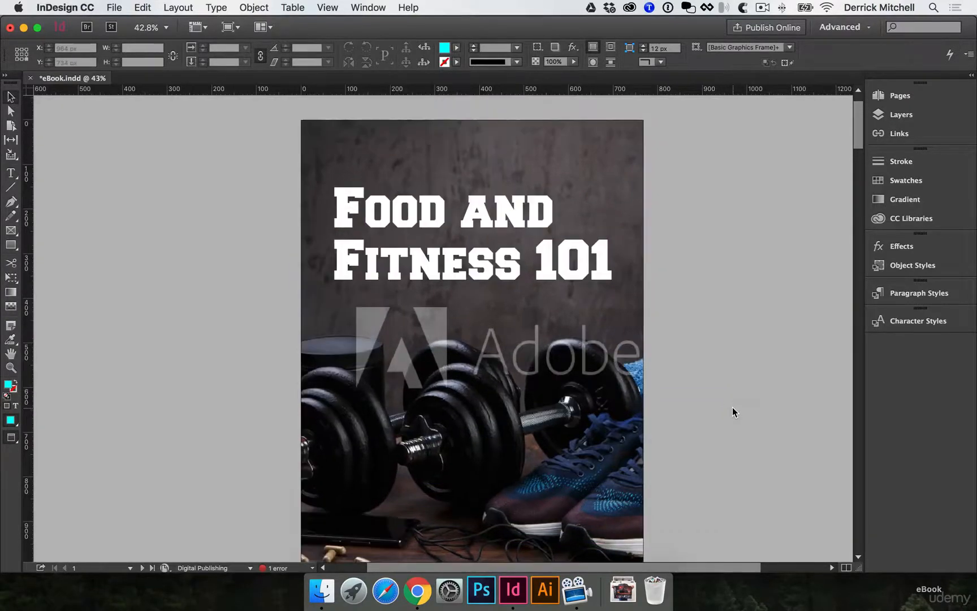
pyautogui.scroll(-20, 733, 407)
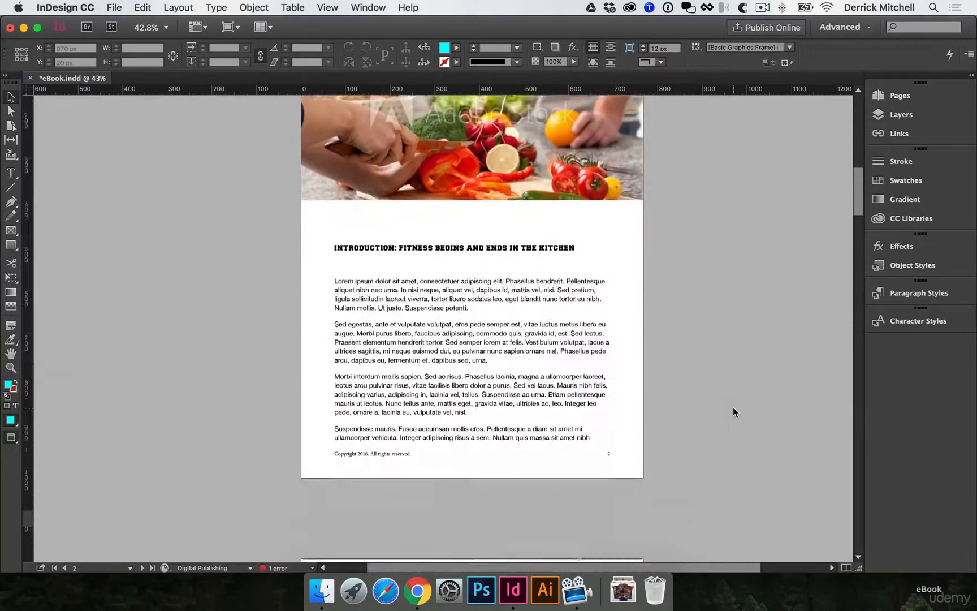
pyautogui.scroll(-20, 733, 407)
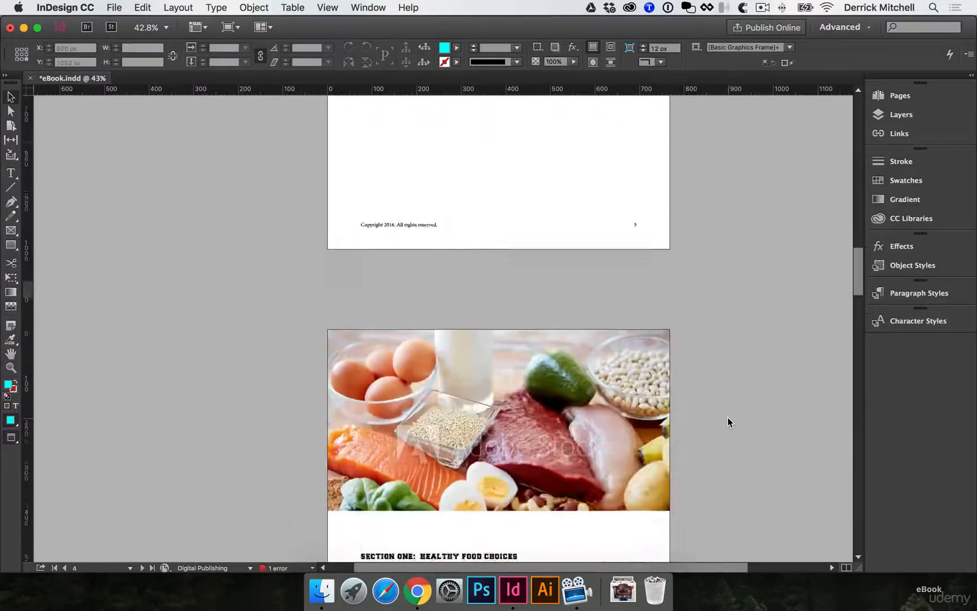
pyautogui.scroll(-20, 728, 422)
pyautogui.scroll(10, 728, 422)
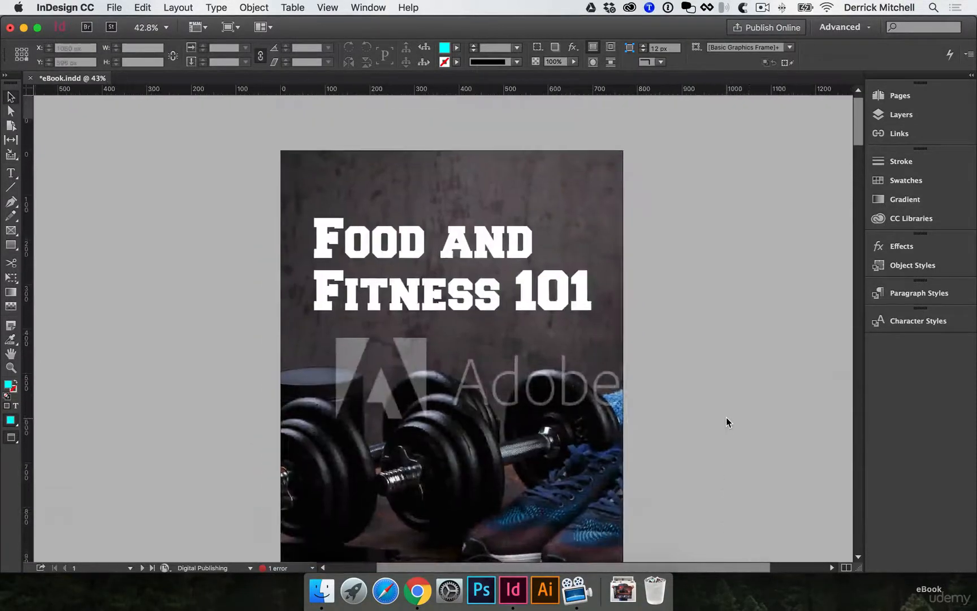
pyautogui.press('cmd+s')
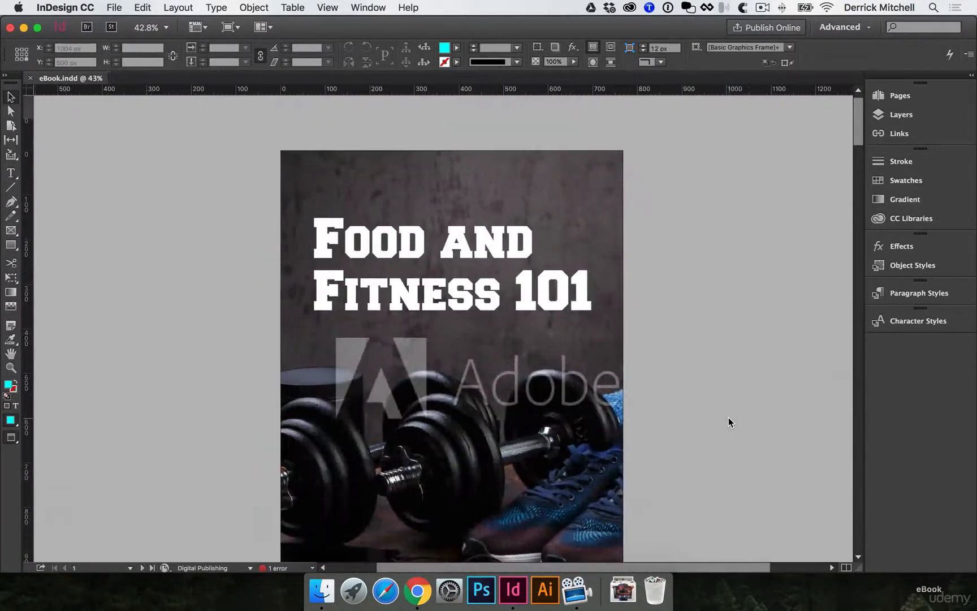
# - License the cover's dumbbells and sneakers stock image from the MTeam library
pyautogui.click(592, 384)
pyautogui.click(613, 343)
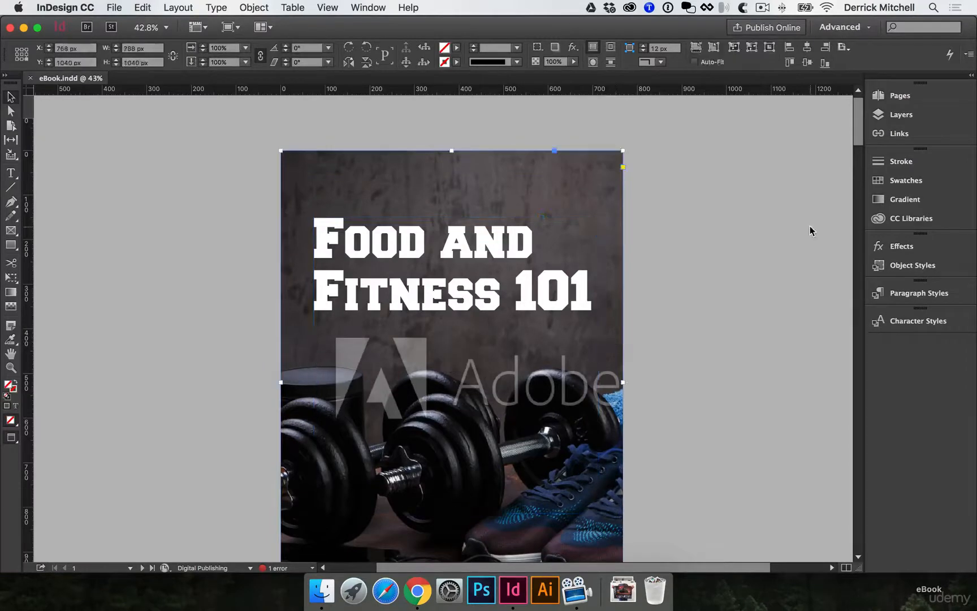
pyautogui.click(895, 219)
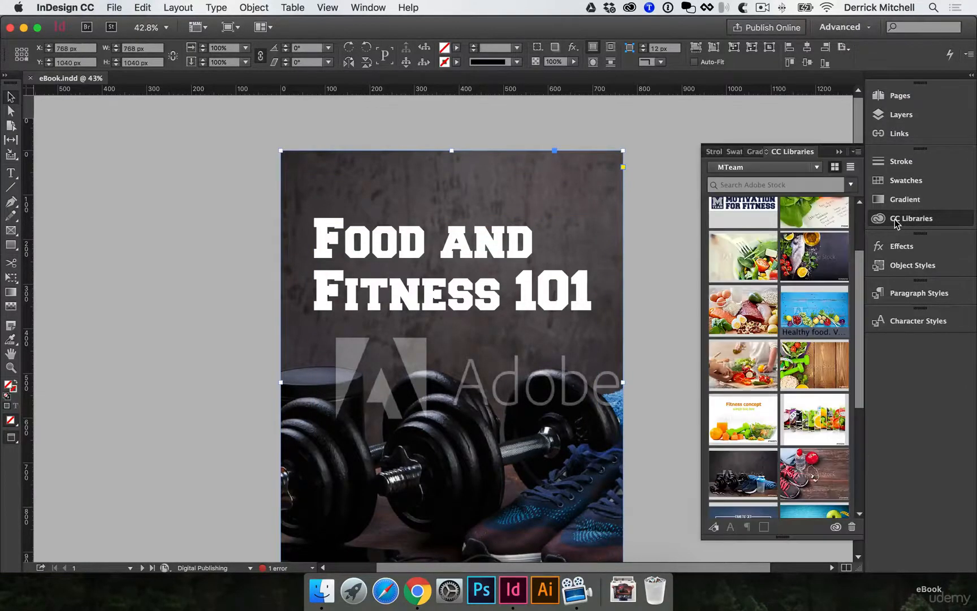
pyautogui.scroll(-2, 727, 410)
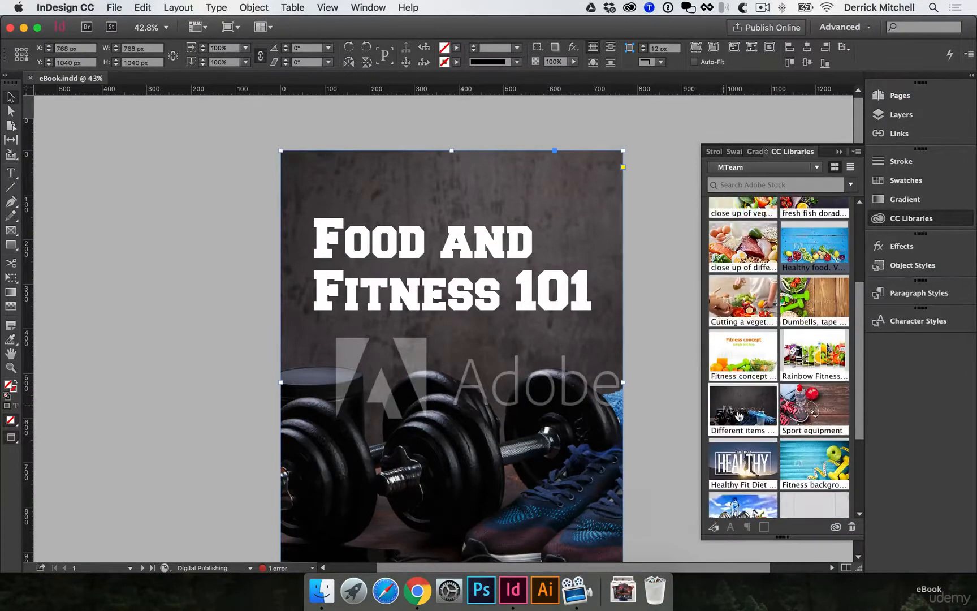
pyautogui.rightClick(750, 406)
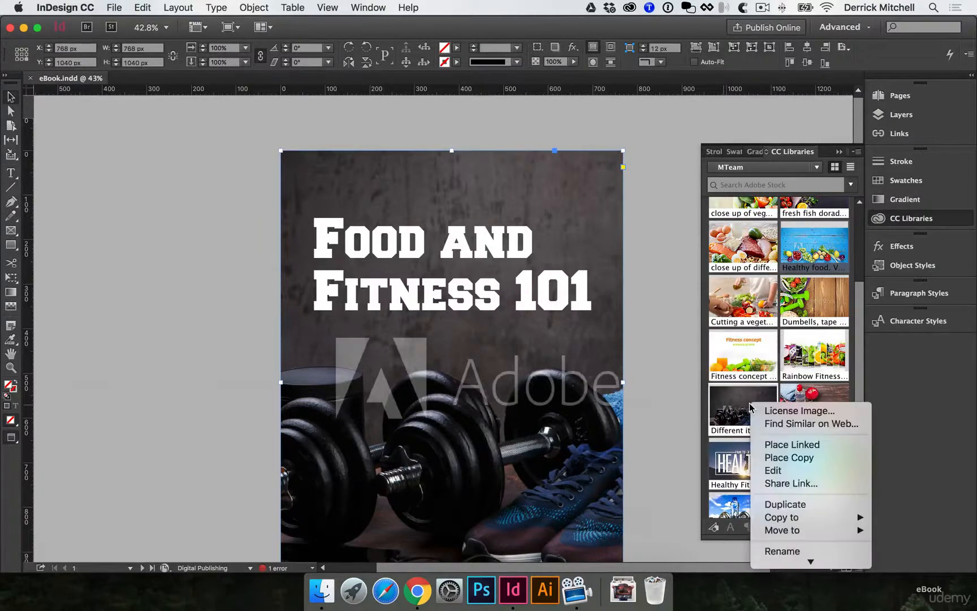
pyautogui.click(774, 411)
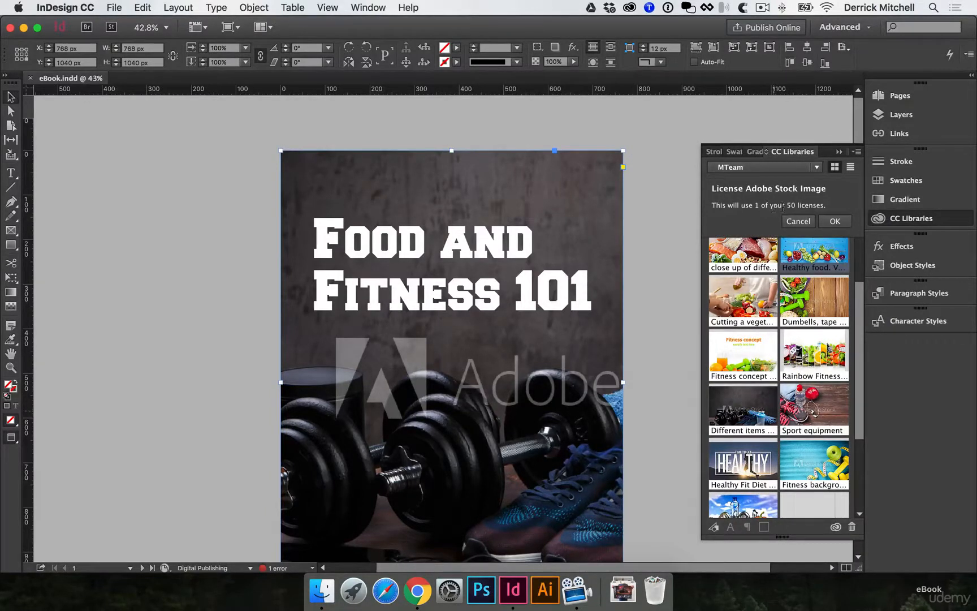
pyautogui.click(835, 222)
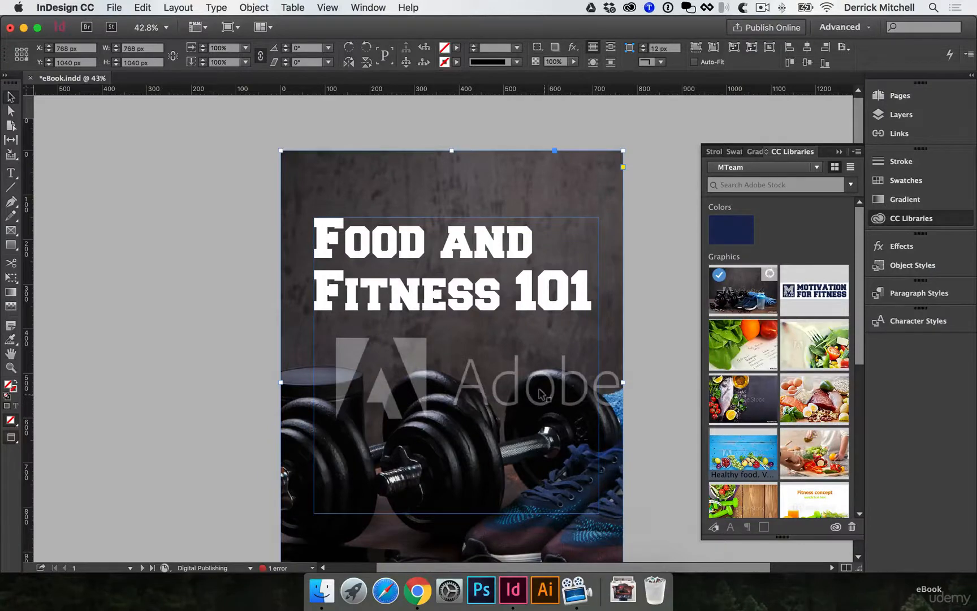
# - License the vegetable-cutting stock image used as the Introduction page header
pyautogui.scroll(-15, 540, 394)
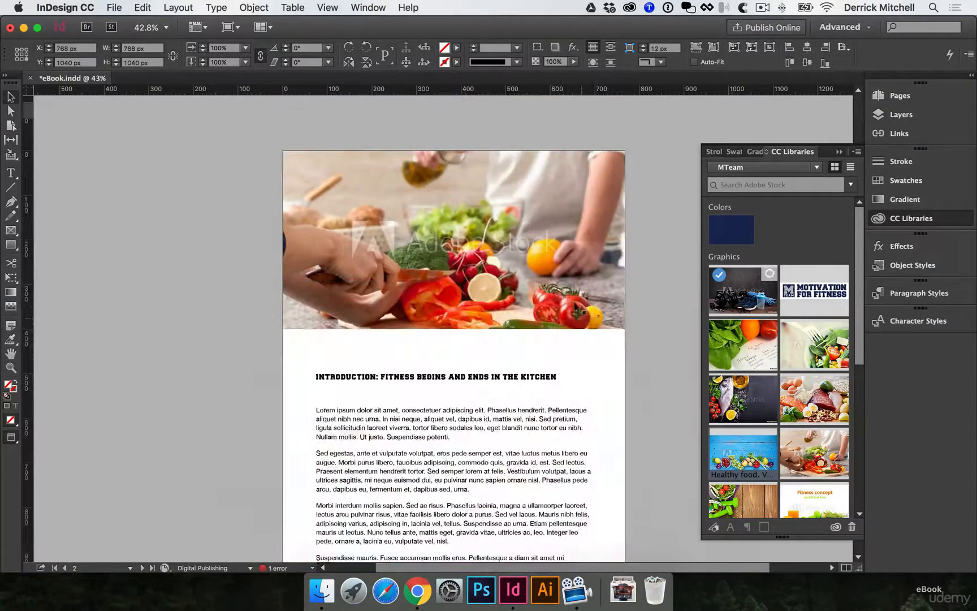
pyautogui.click(576, 308)
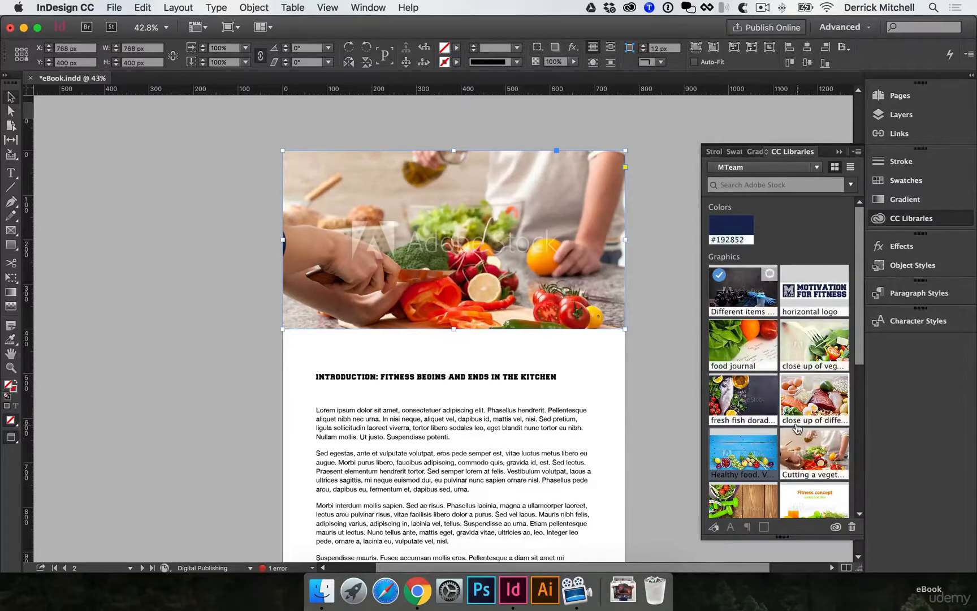
pyautogui.scroll(-2, 797, 428)
pyautogui.rightClick(821, 414)
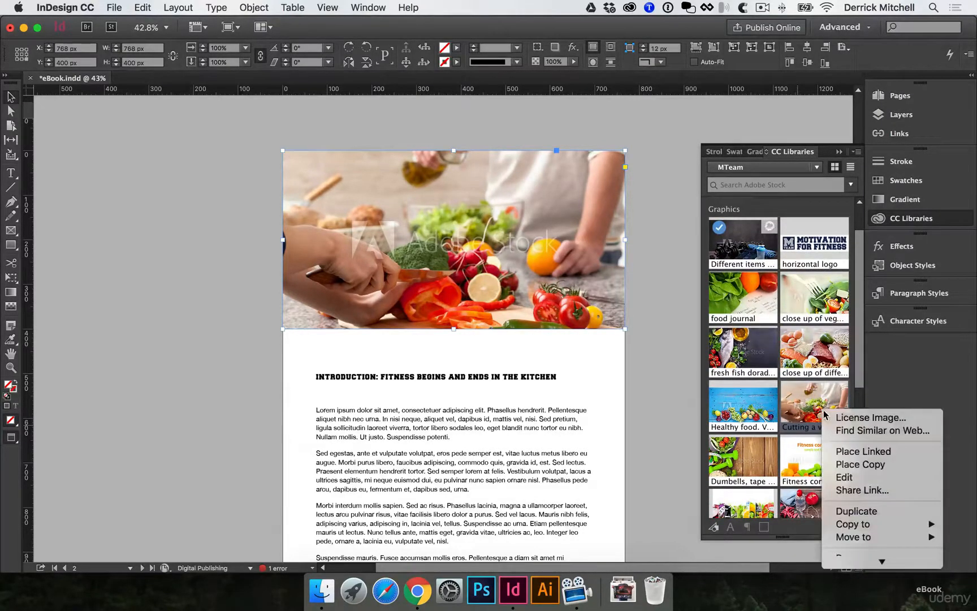
pyautogui.click(871, 418)
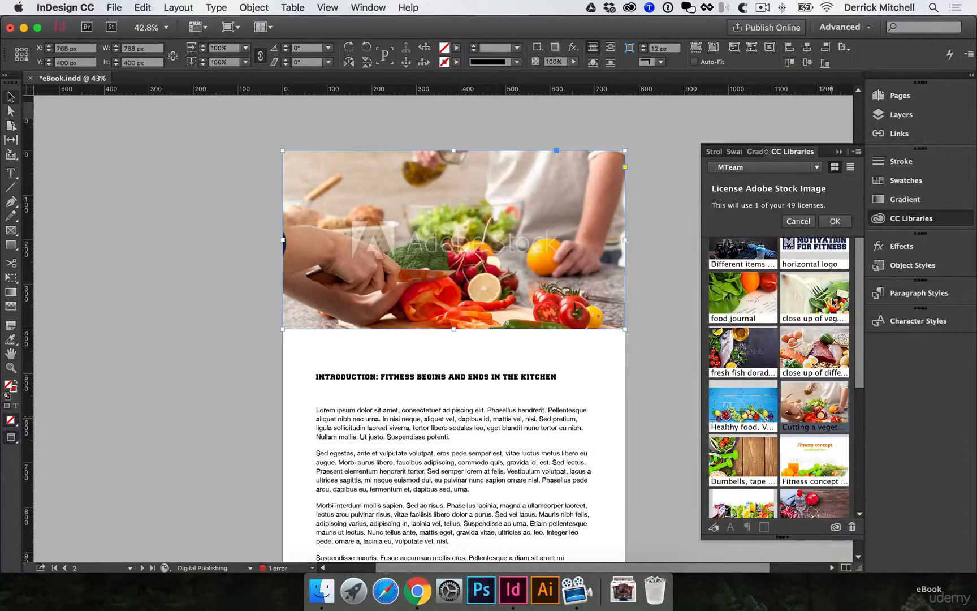
pyautogui.click(835, 221)
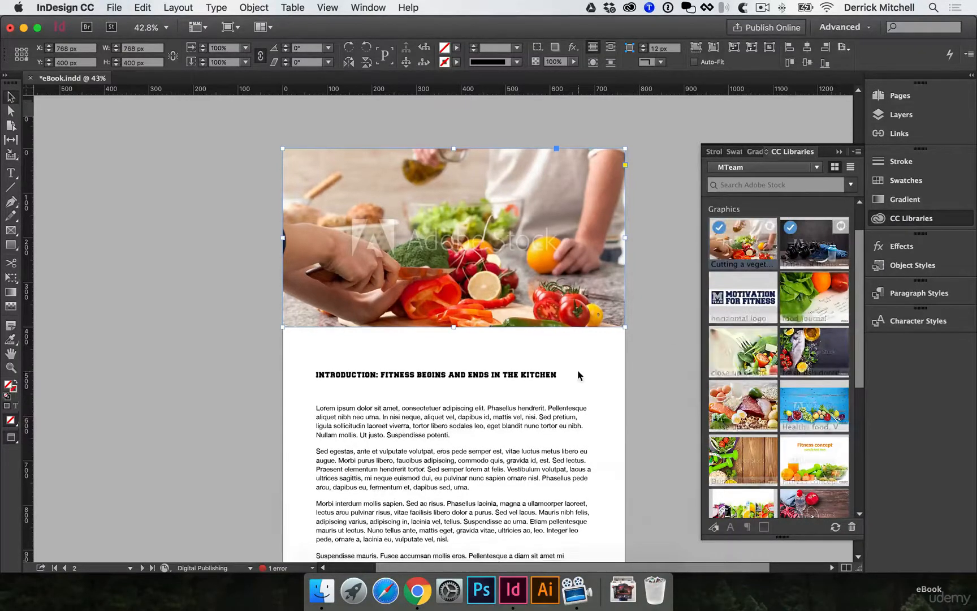
# - License the stock image of meat, eggs and fish used as the Section One header
pyautogui.scroll(-5, 578, 375)
pyautogui.scroll(-15, 577, 371)
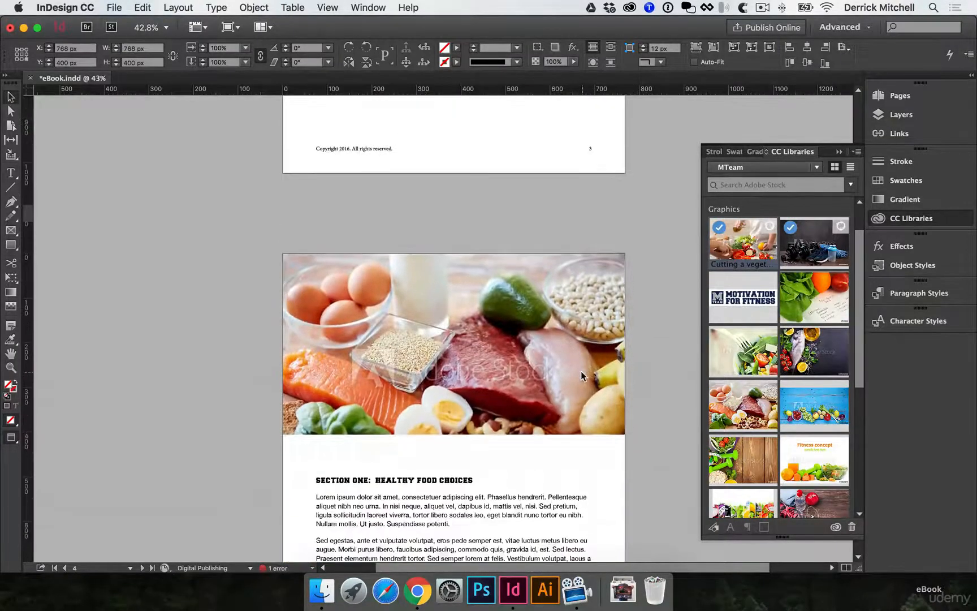
pyautogui.click(584, 362)
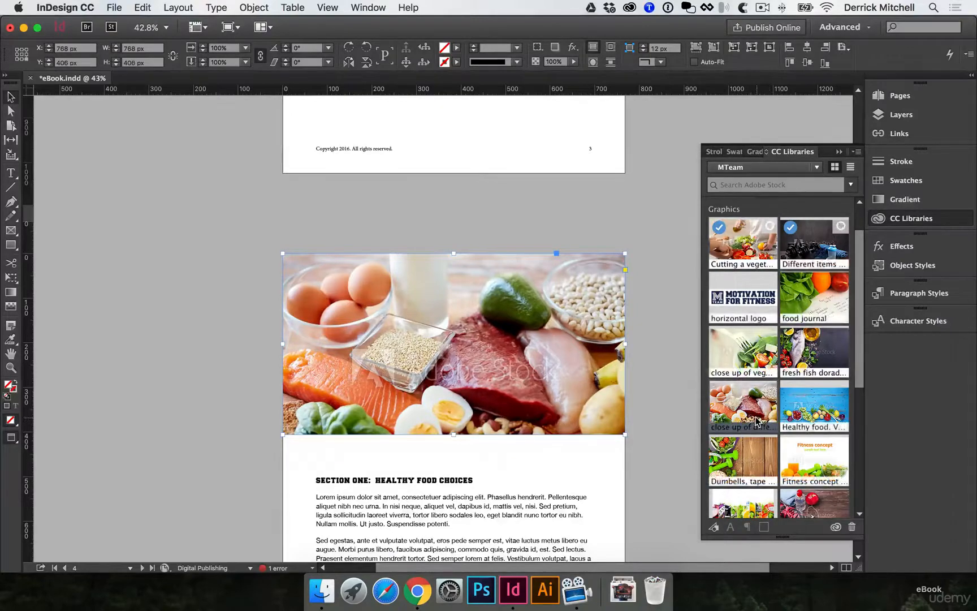
pyautogui.rightClick(758, 404)
pyautogui.click(769, 409)
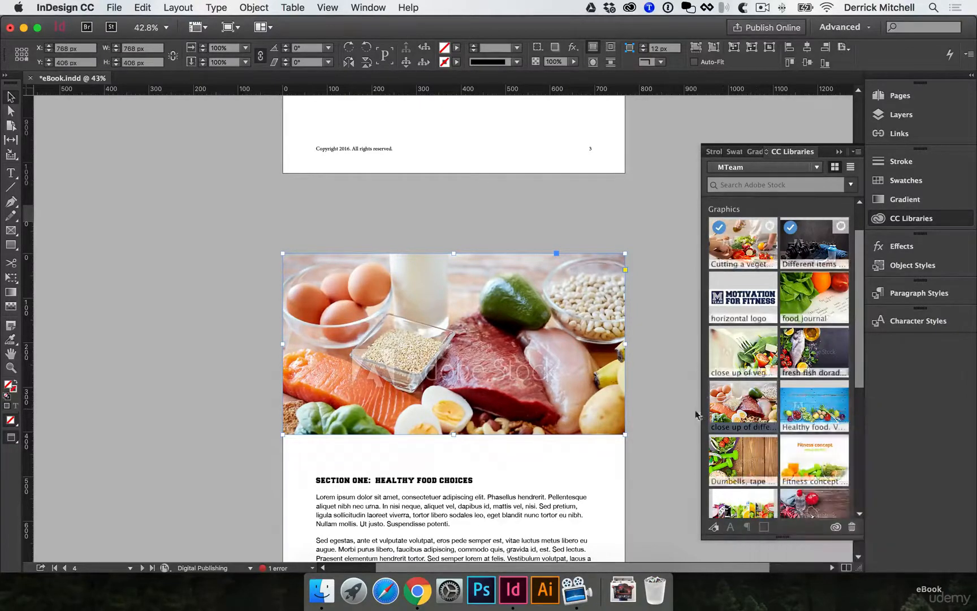
pyautogui.click(835, 221)
# - License the stock image of green dumbbells, tape measure and salad used as the Section Two header
pyautogui.scroll(-20, 589, 362)
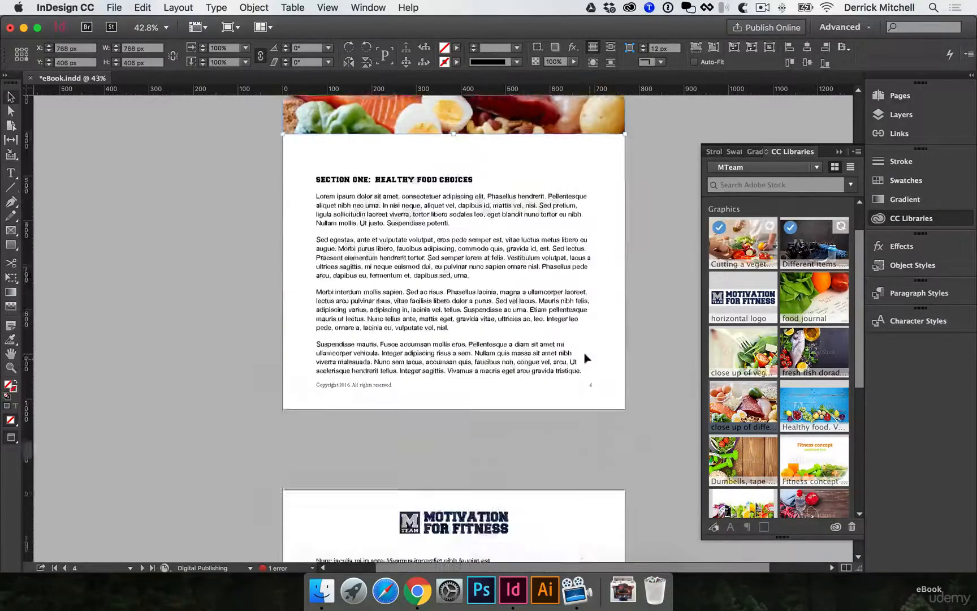
pyautogui.scroll(-15, 589, 362)
pyautogui.click(581, 251)
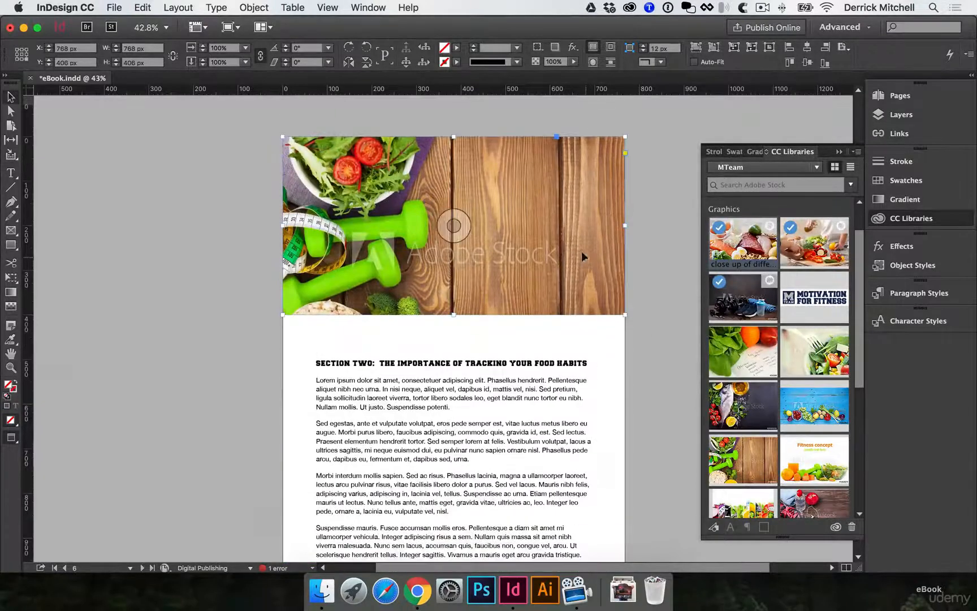
pyautogui.scroll(-1, 792, 419)
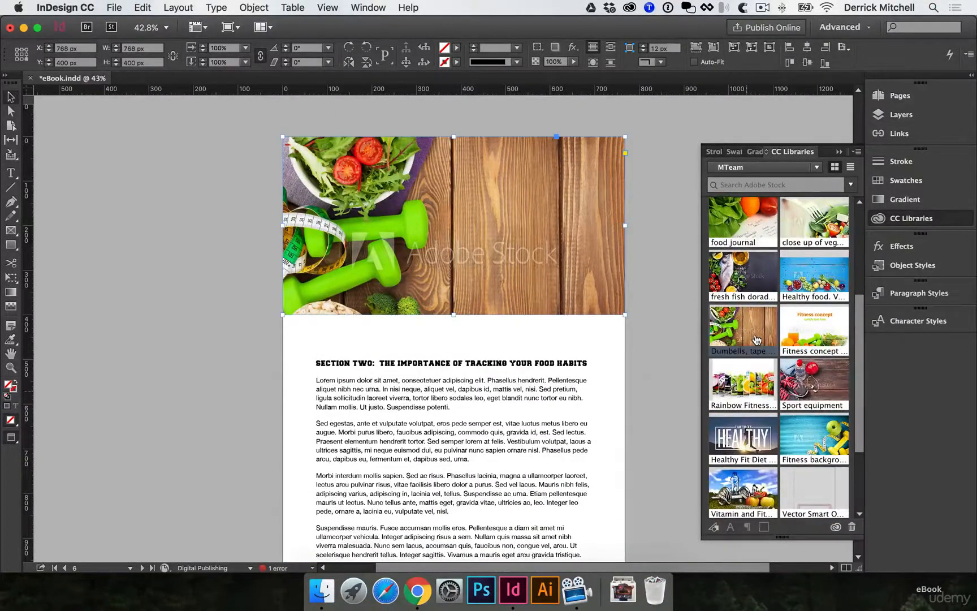
pyautogui.rightClick(758, 336)
pyautogui.click(770, 342)
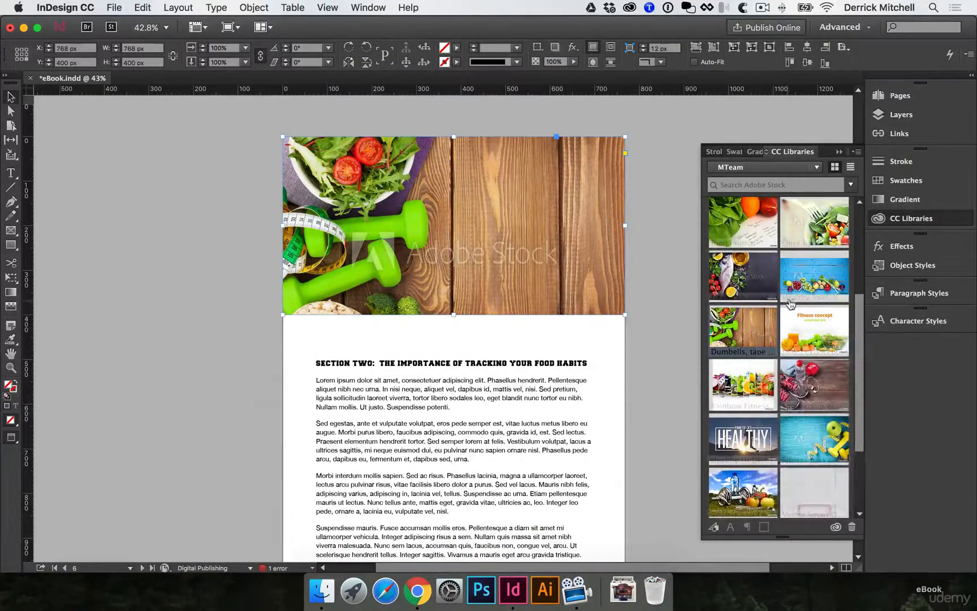
pyautogui.click(835, 223)
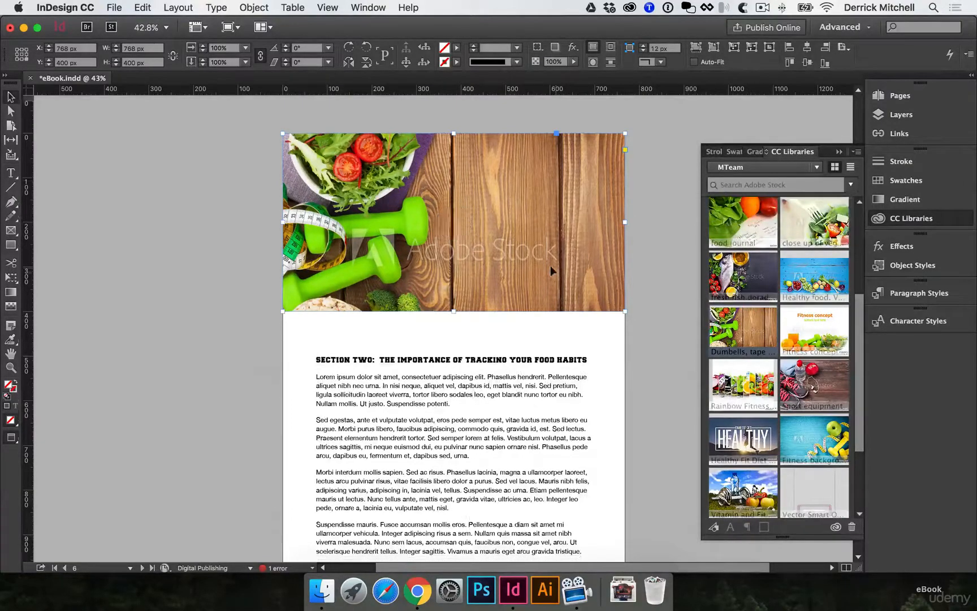
# - License the healthy-food stock image with fruit and vegetables on blue wood used as the Action Steps header
pyautogui.scroll(-15, 550, 264)
pyautogui.scroll(-5, 552, 270)
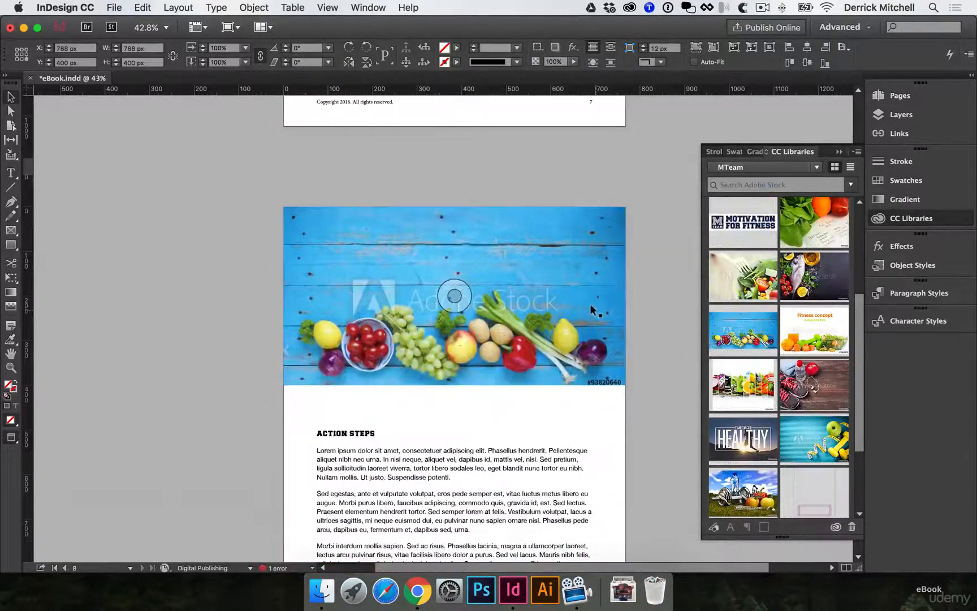
pyautogui.click(591, 309)
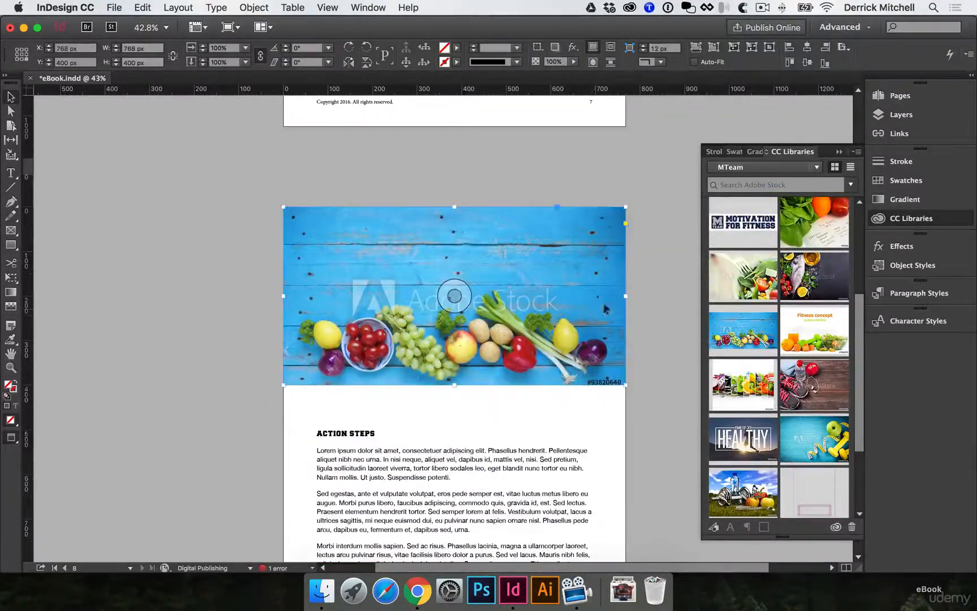
pyautogui.rightClick(739, 326)
pyautogui.click(762, 332)
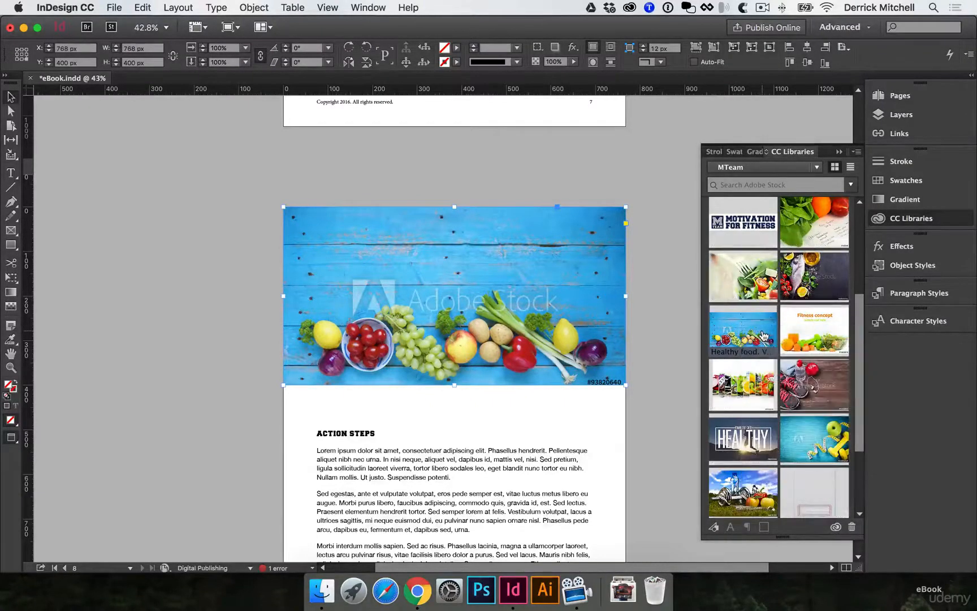
pyautogui.click(835, 221)
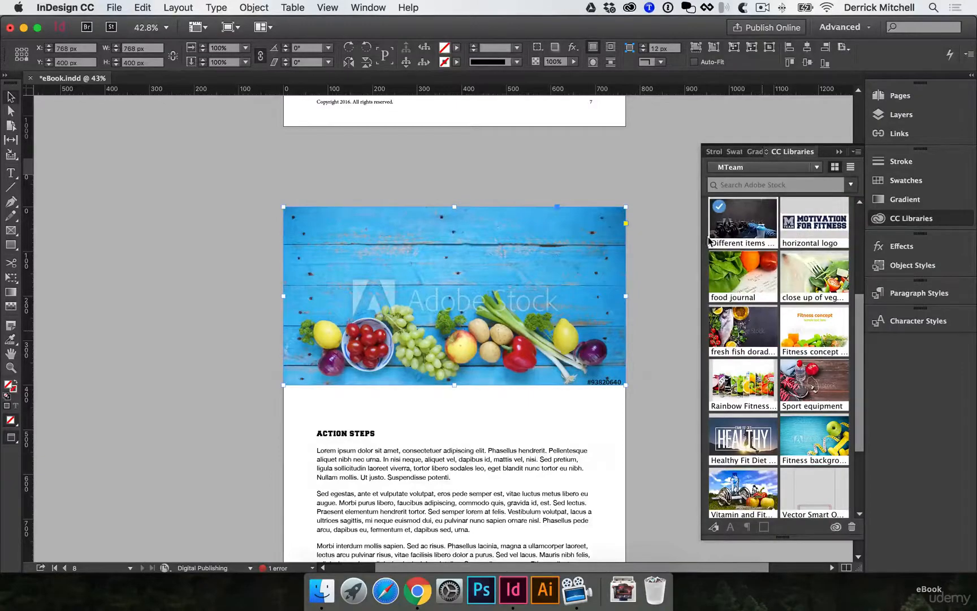
# - Review the eBook from the cover through the section openings to the Action Steps page and inspect that page's body text frame
pyautogui.scroll(20, 658, 244)
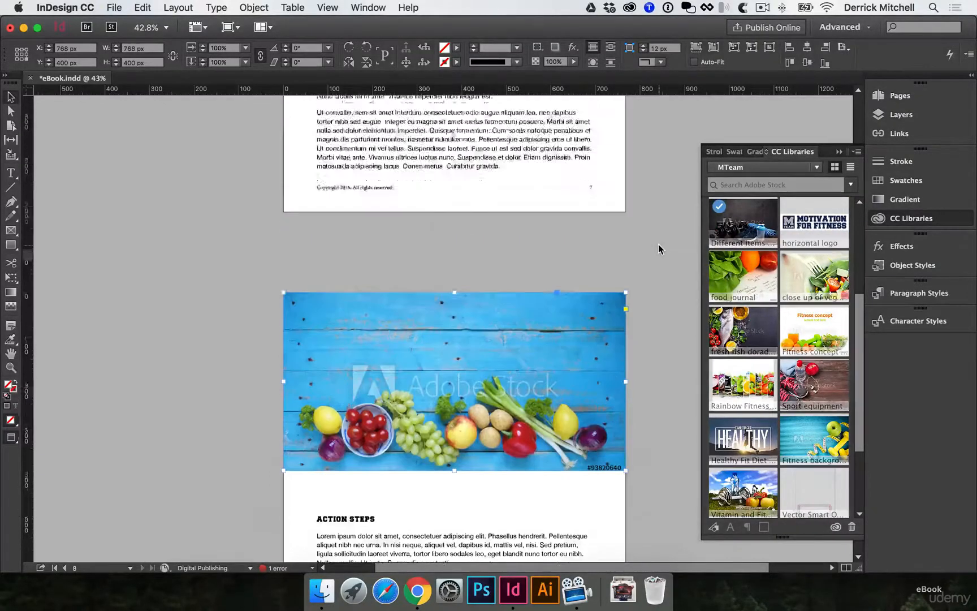
pyautogui.scroll(15, 659, 245)
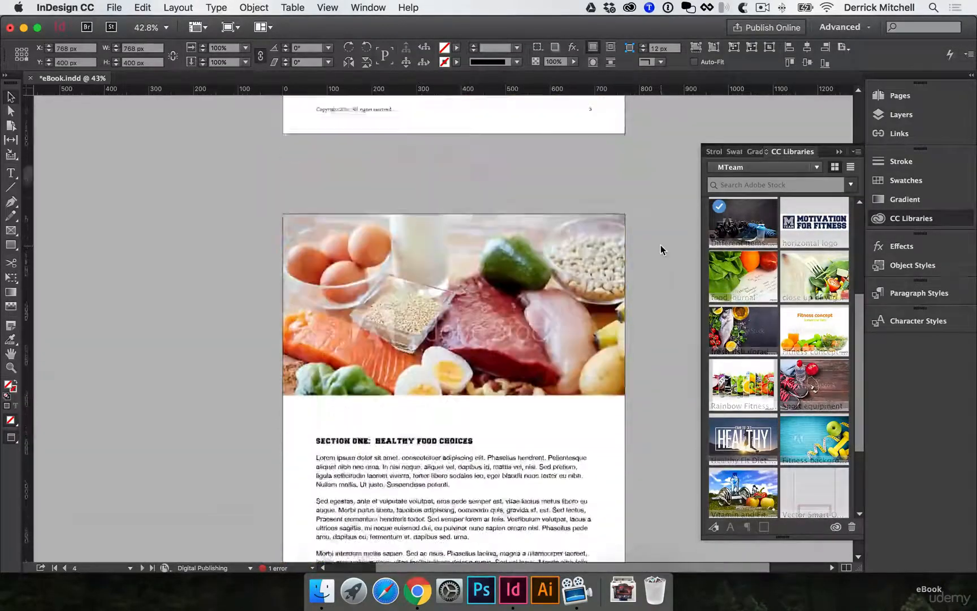
pyautogui.scroll(8, 492, 406)
pyautogui.scroll(10, 492, 406)
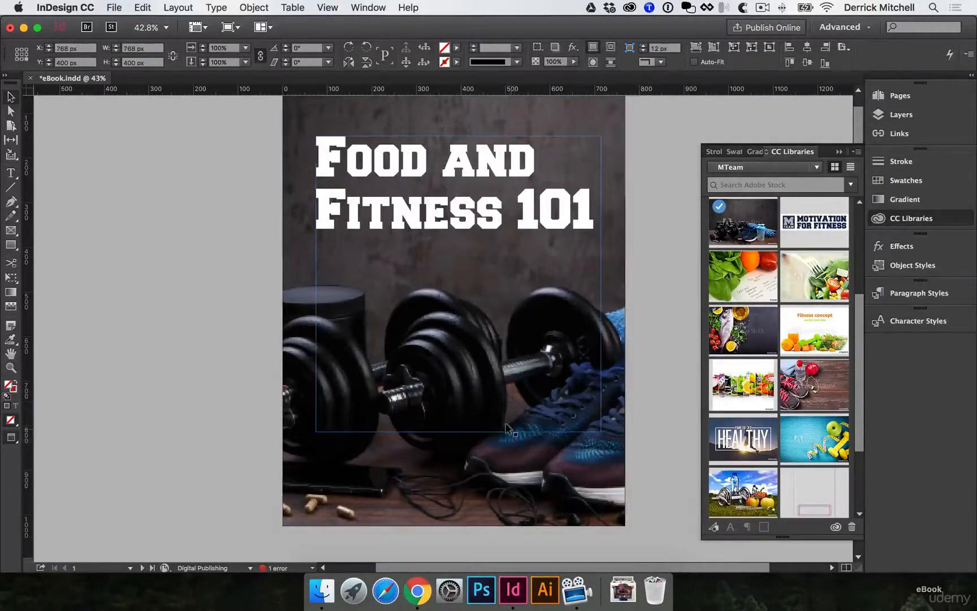
pyautogui.scroll(-15, 509, 444)
pyautogui.scroll(-8, 512, 440)
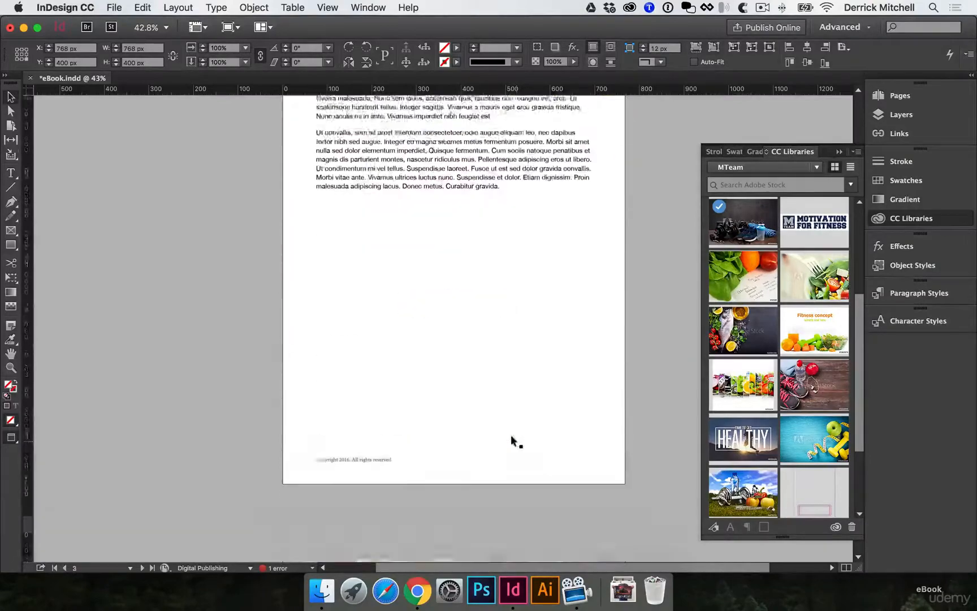
pyautogui.scroll(-15, 623, 425)
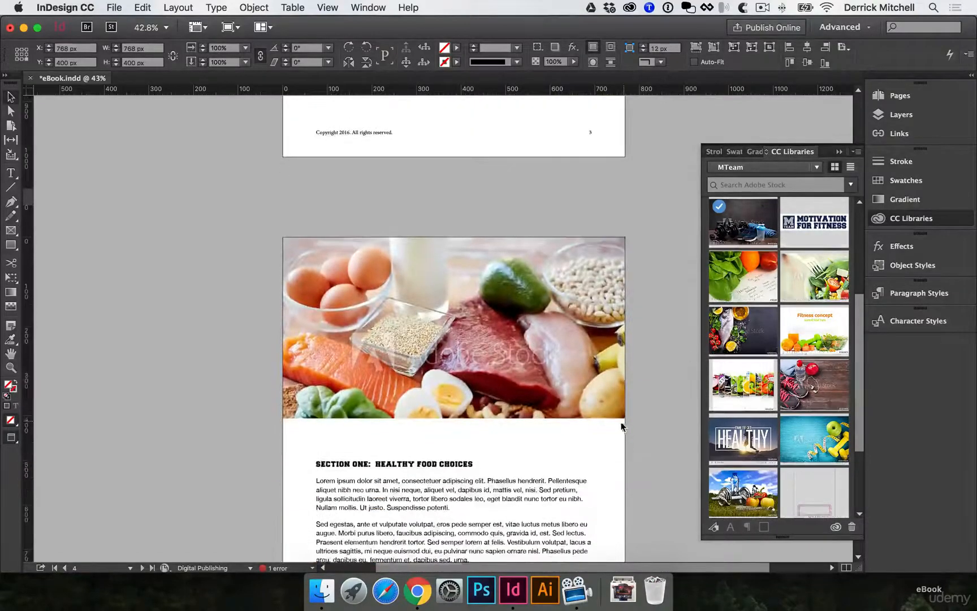
pyautogui.scroll(-8, 593, 418)
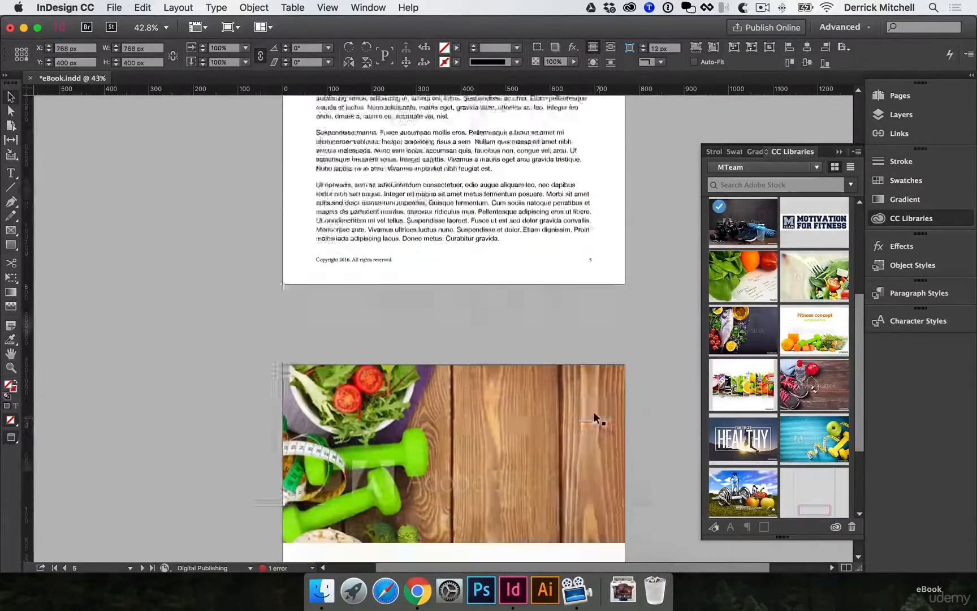
pyautogui.scroll(-15, 603, 420)
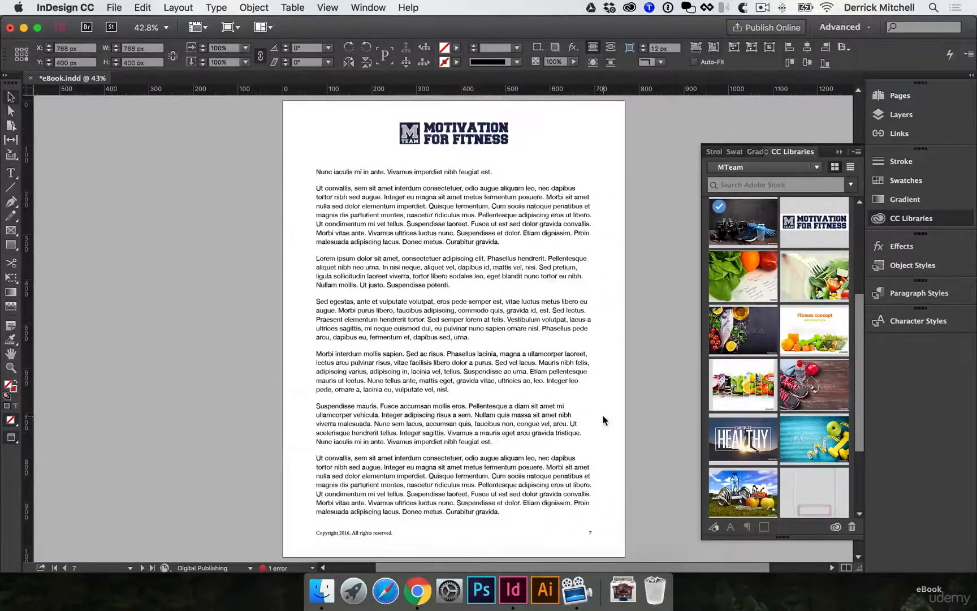
pyautogui.click(626, 416)
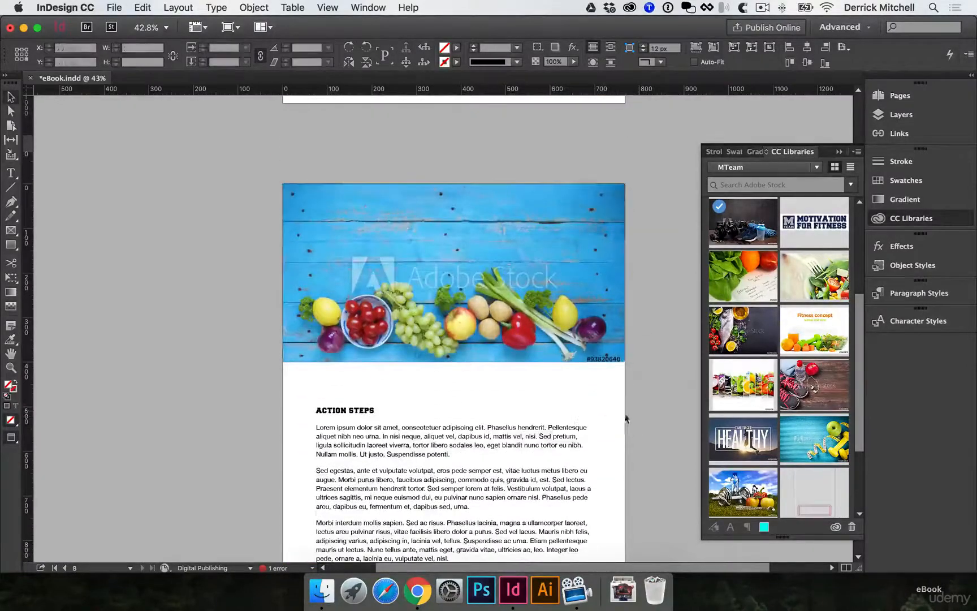
pyautogui.scroll(-3, 625, 418)
pyautogui.click(575, 413)
pyautogui.click(542, 395)
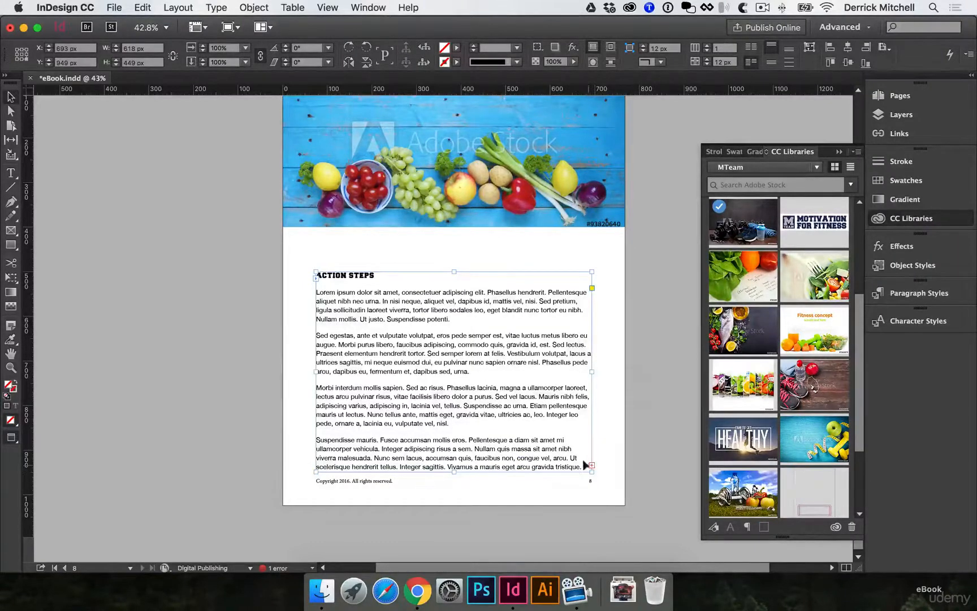
pyautogui.click(648, 443)
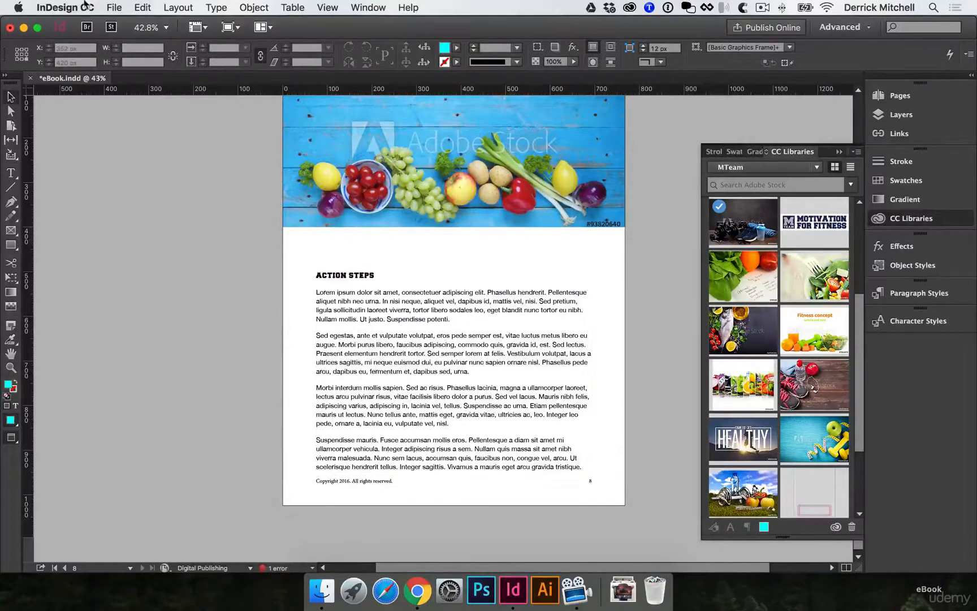
# - Set up an export of eBook.pdf in Adobe PDF (Interactive) format to the FINALS folder inside the eBook project's FILES SENT folder
pyautogui.click(114, 7)
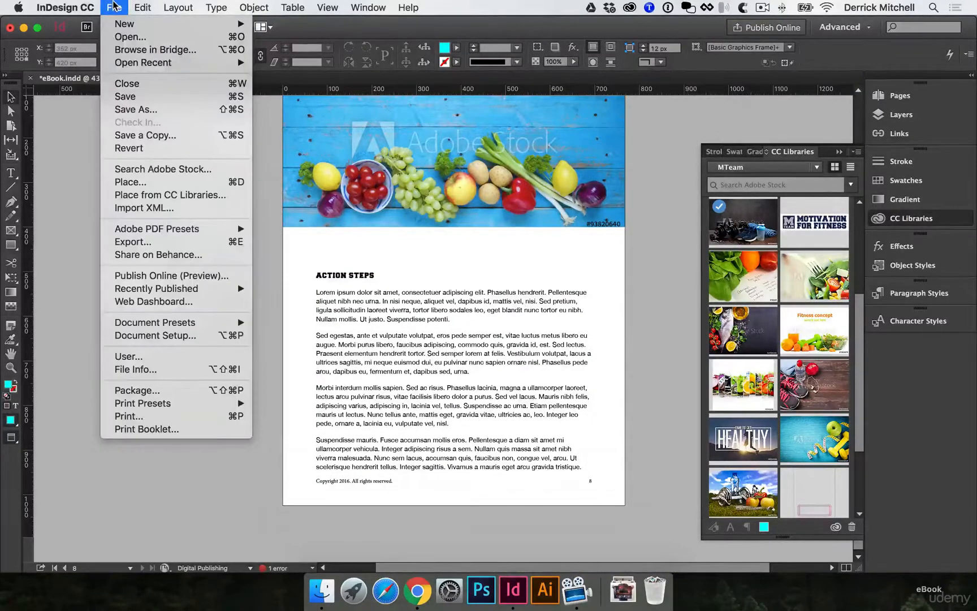
pyautogui.click(164, 242)
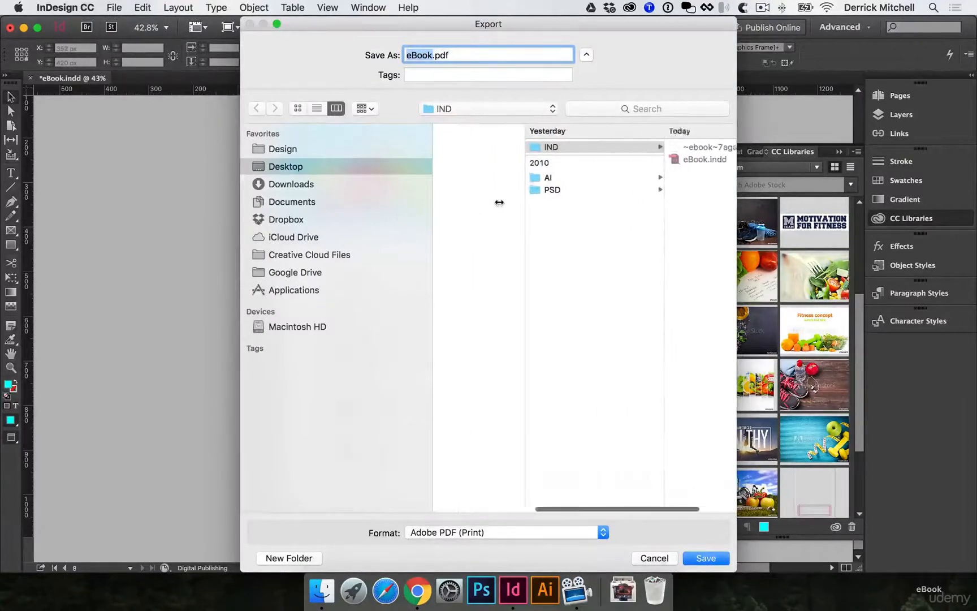
pyautogui.click(303, 170)
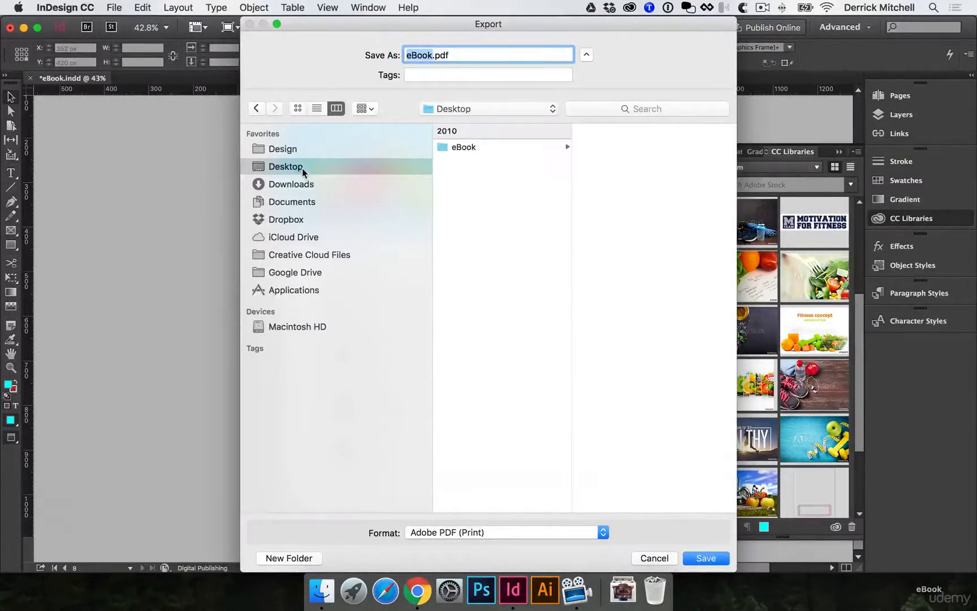
pyautogui.click(472, 148)
pyautogui.click(610, 160)
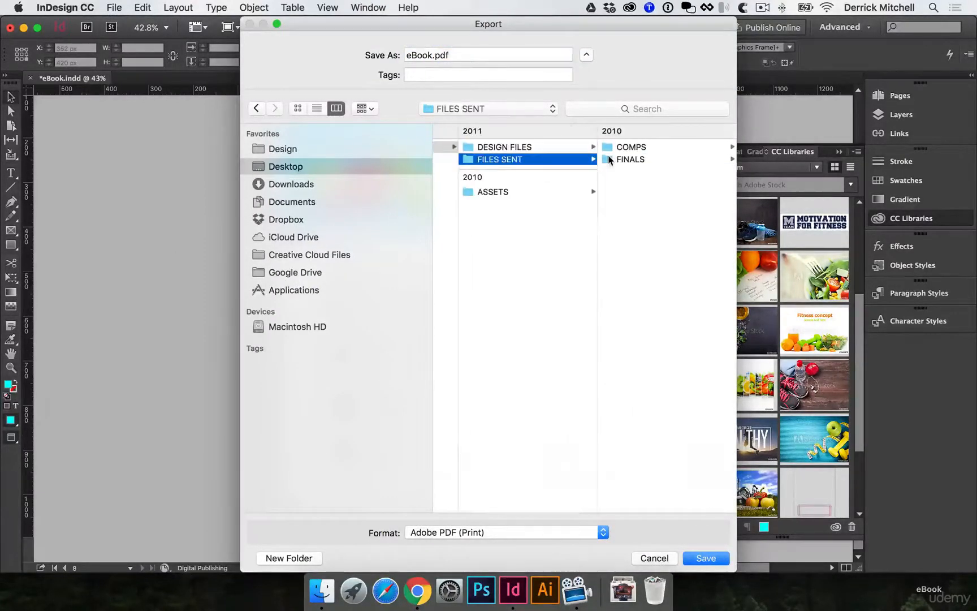
pyautogui.click(621, 161)
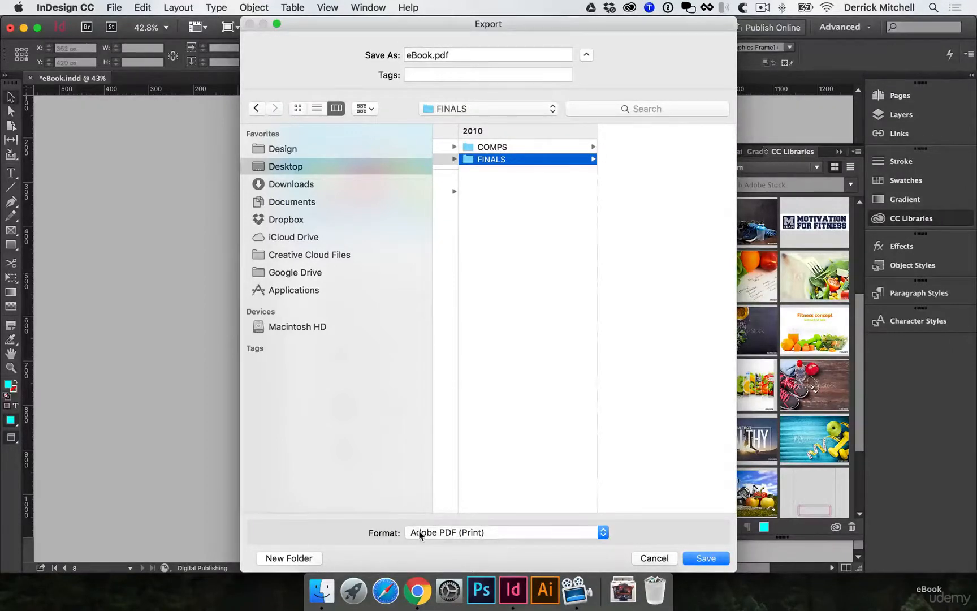
pyautogui.click(477, 534)
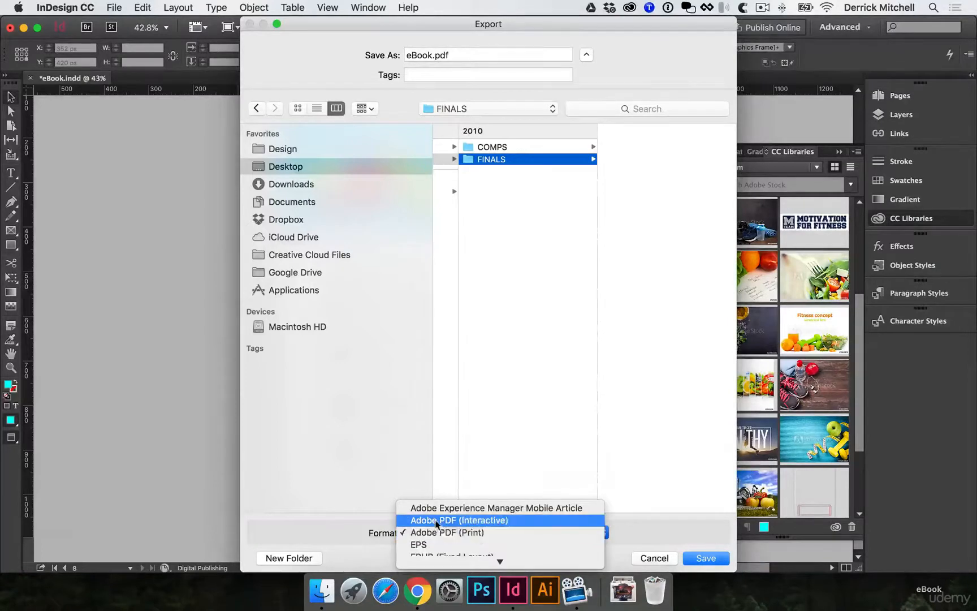
pyautogui.click(471, 520)
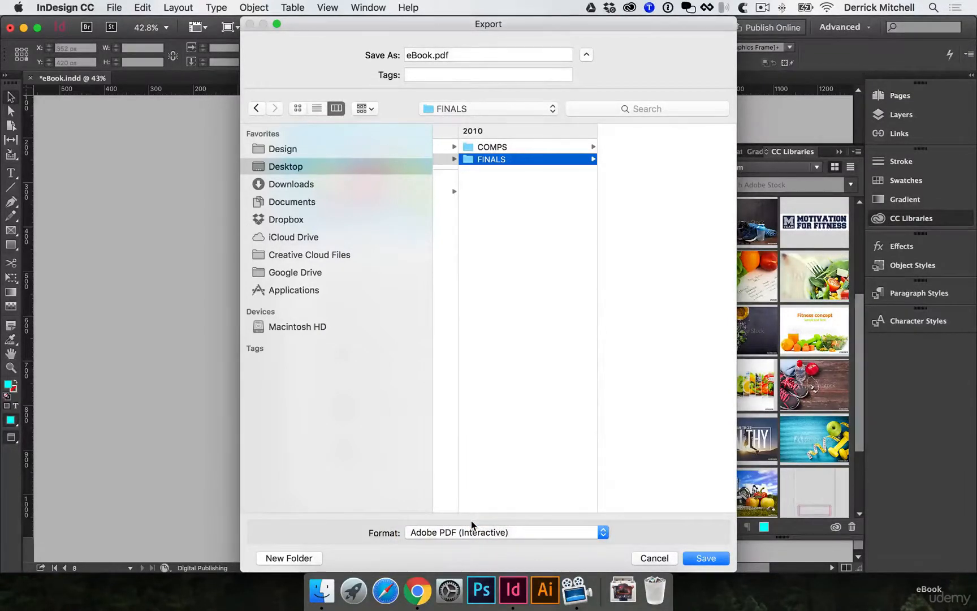
pyautogui.click(707, 558)
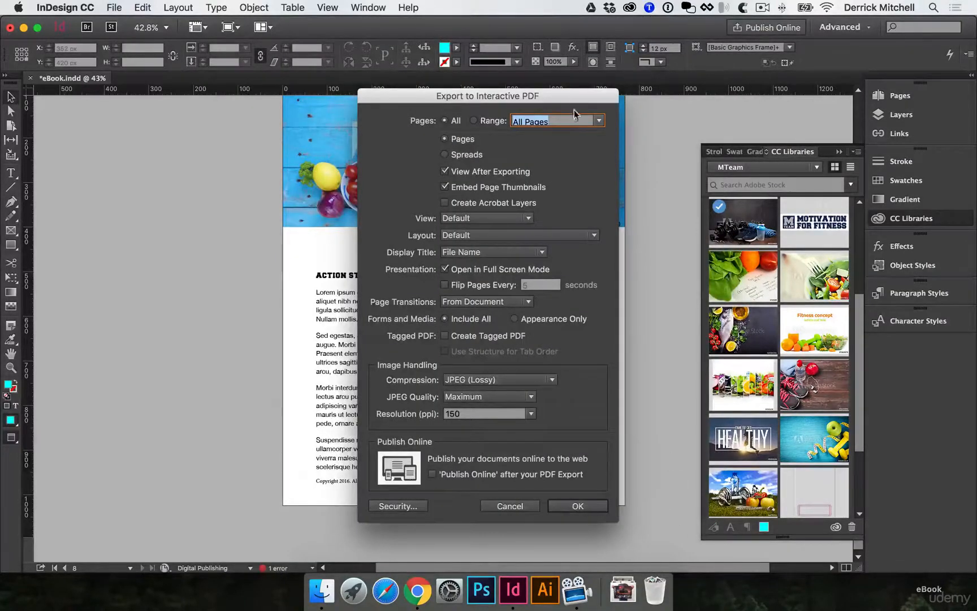
# - Try to export all pages as an interactive PDF at maximum JPEG quality and 150 ppi, accepting the overset text
pyautogui.moveTo(576, 97); pyautogui.dragTo(553, 114)
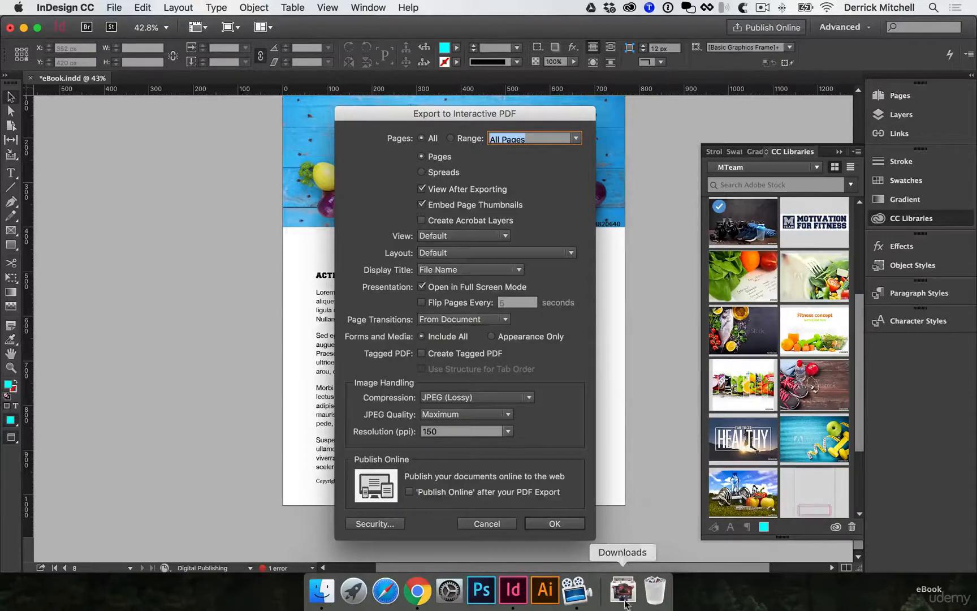
pyautogui.click(575, 529)
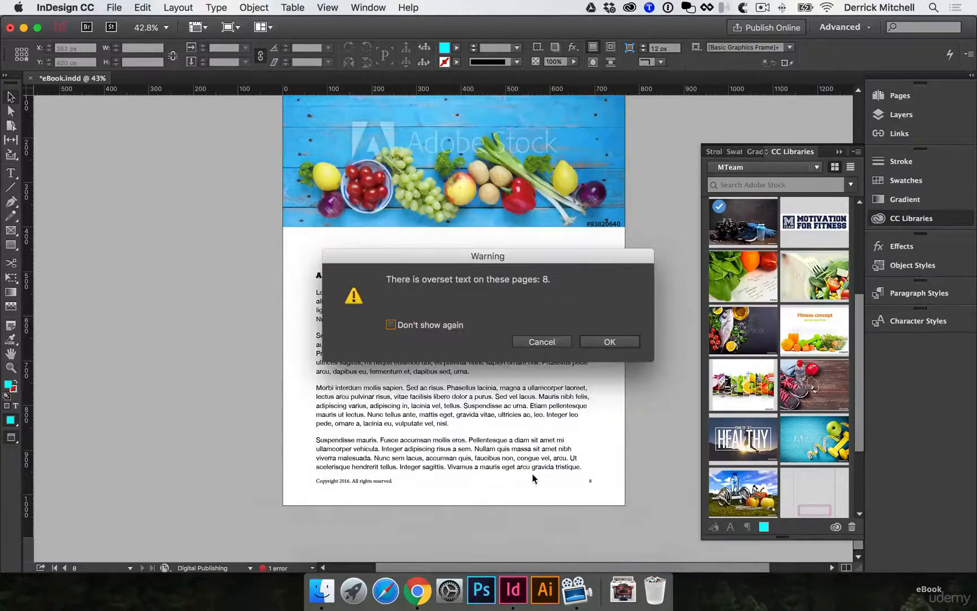
pyautogui.moveTo(490, 260); pyautogui.dragTo(454, 210)
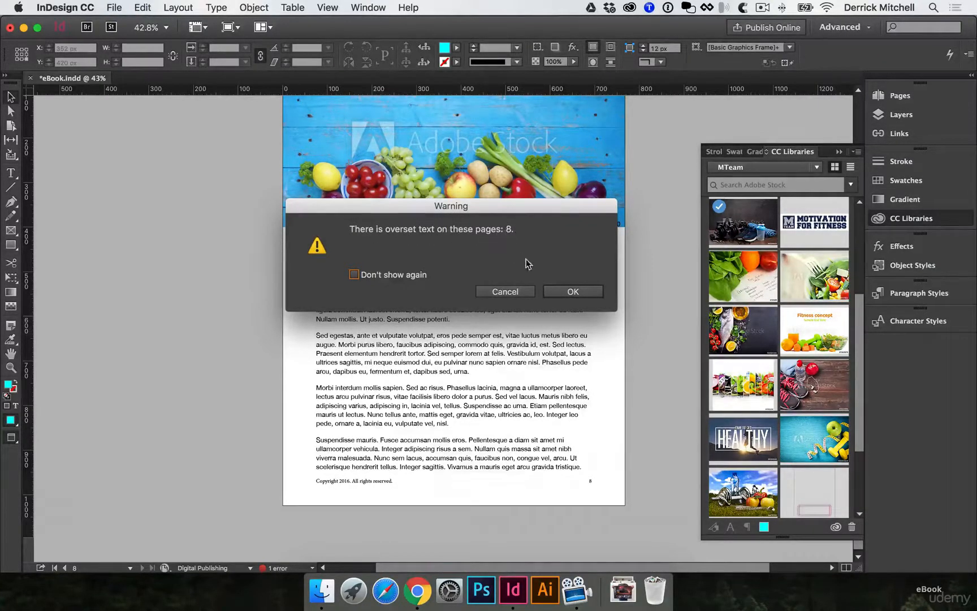
pyautogui.click(577, 299)
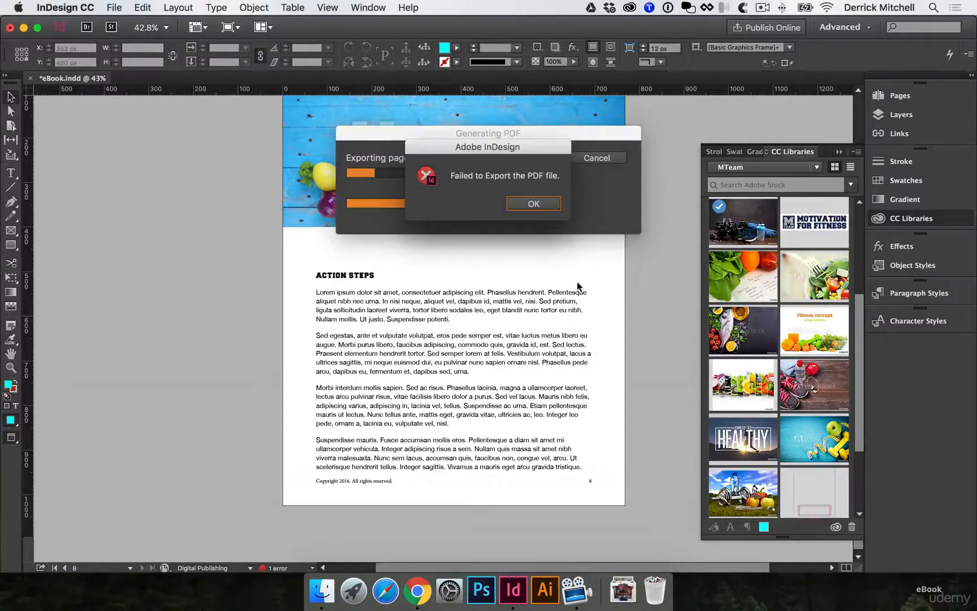
pyautogui.click(538, 205)
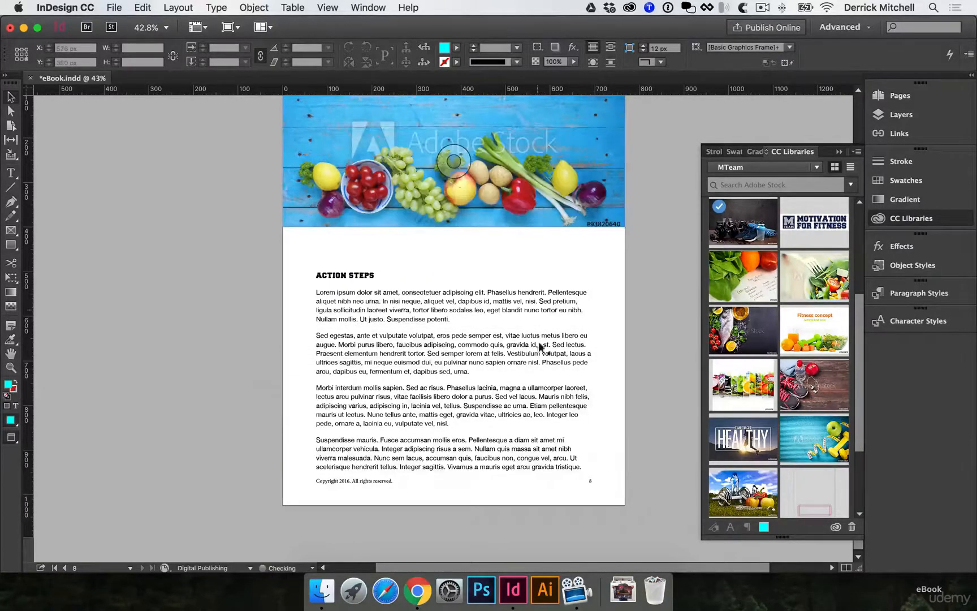
# - Add a new page after the Action Steps page at the end of the document
pyautogui.click(556, 427)
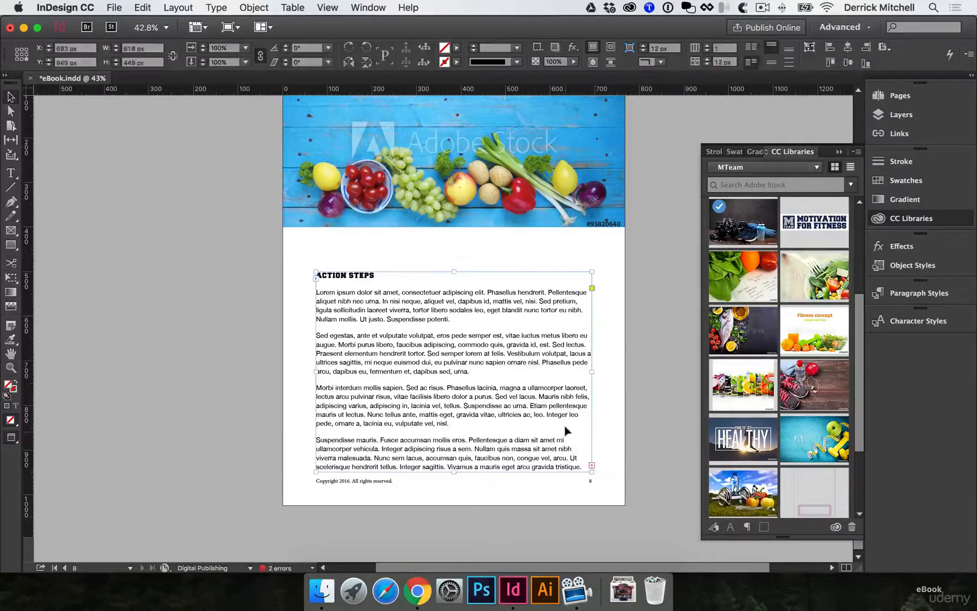
pyautogui.click(901, 96)
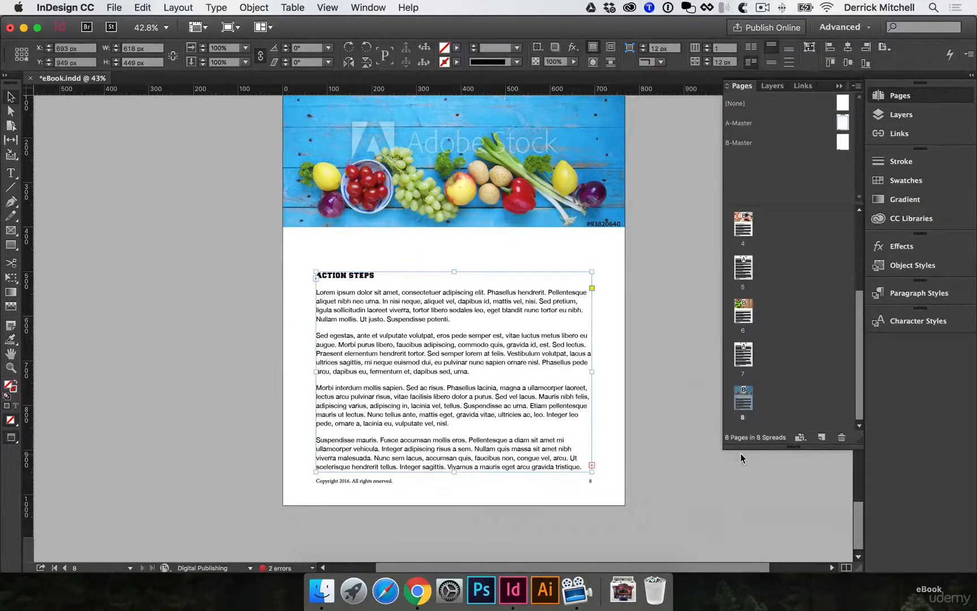
pyautogui.click(821, 437)
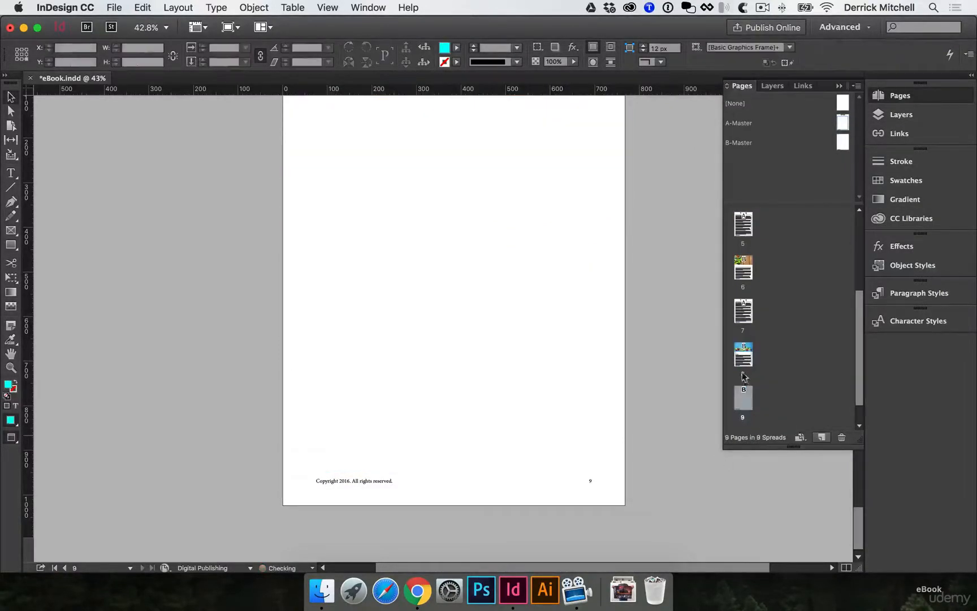
# - Load the overset text from the Action Steps body frame on page 8 and go to page 9
pyautogui.doubleClick(743, 356)
pyautogui.click(560, 448)
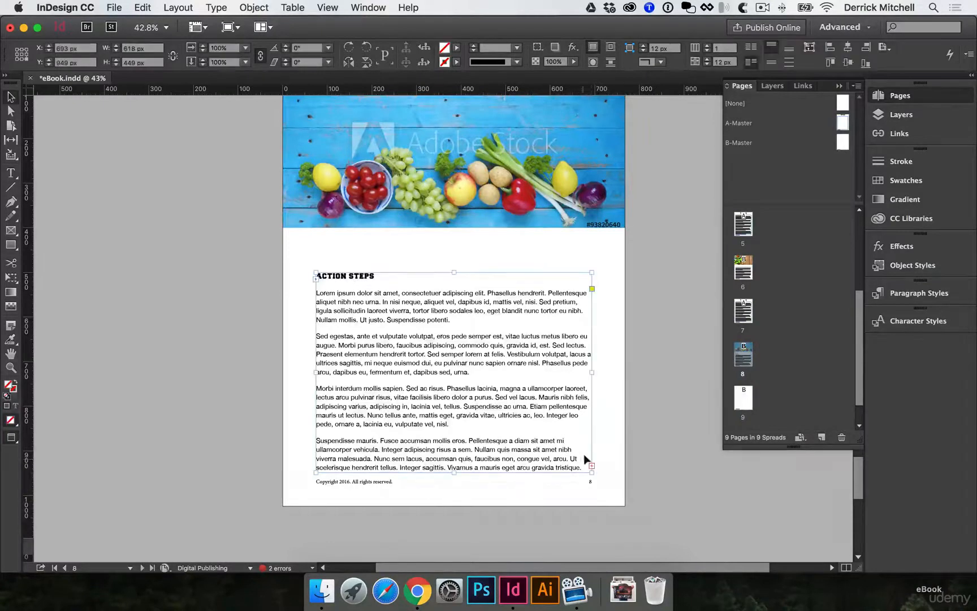
pyautogui.click(592, 467)
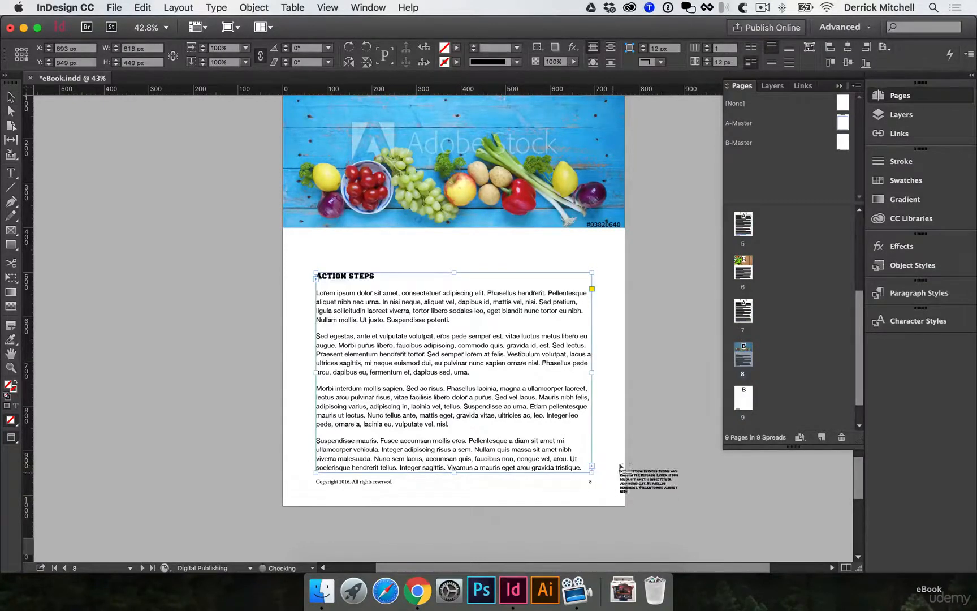
pyautogui.click(743, 395)
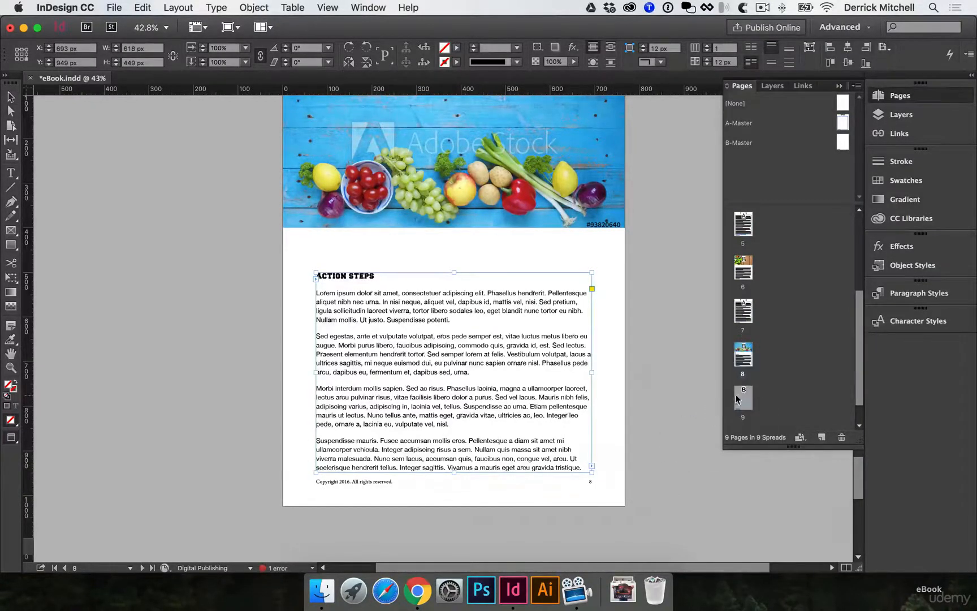
pyautogui.doubleClick(751, 391)
# - Show the guides and margins and apply A-Master to page 9
pyautogui.scroll(4, 474, 280)
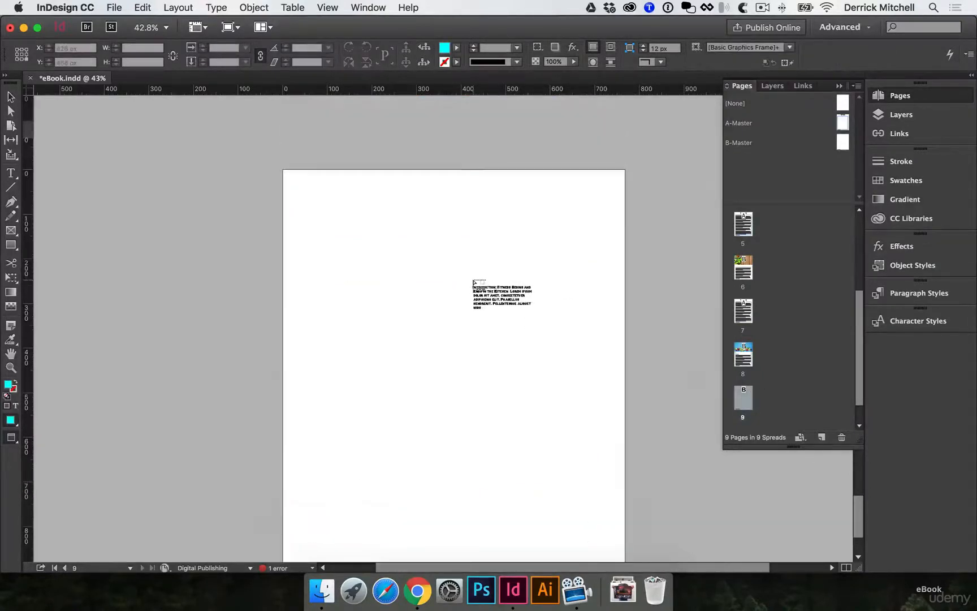
pyautogui.press('w')
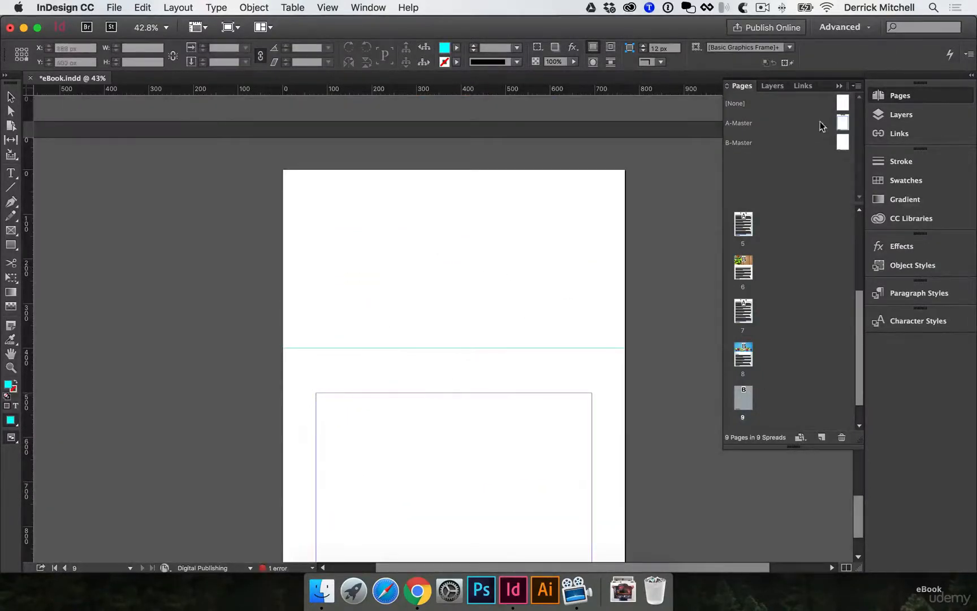
pyautogui.moveTo(841, 124); pyautogui.dragTo(748, 399)
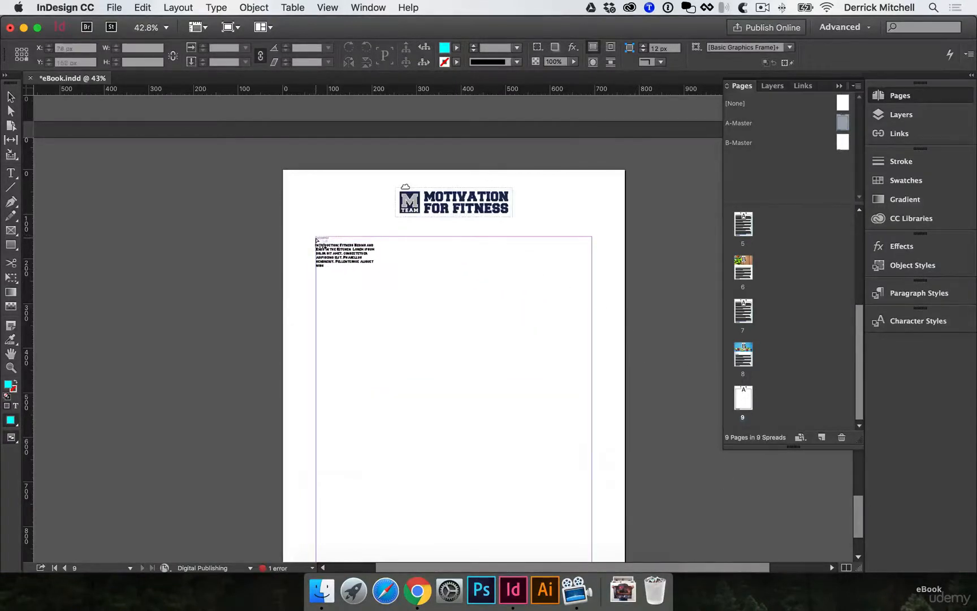
# - Place the loaded overset text within the margins of page 9, starting at the upper-left margin corner
pyautogui.click(316, 240)
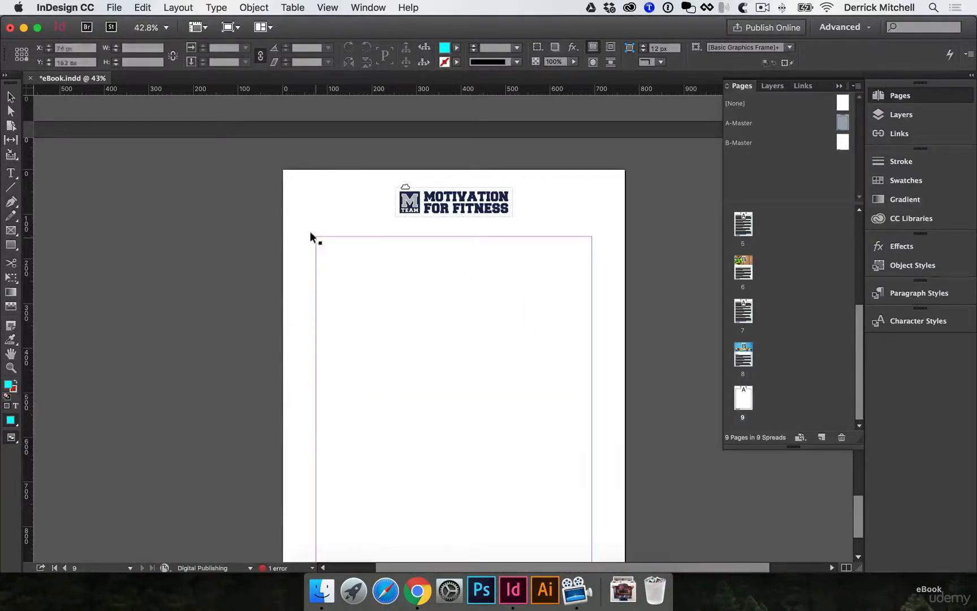
pyautogui.click(480, 338)
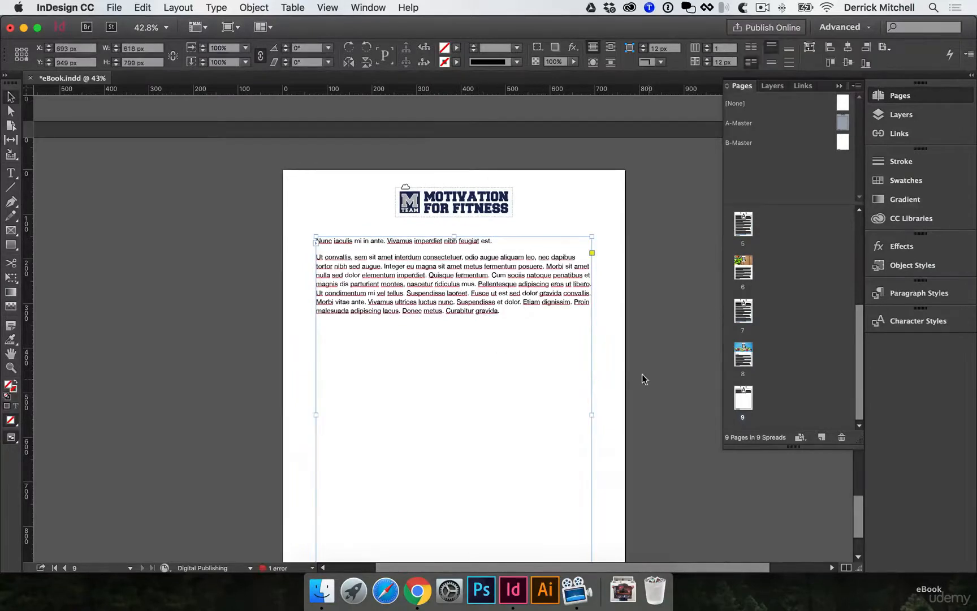
pyautogui.scroll(-2, 580, 375)
pyautogui.hscroll(2, 580, 375)
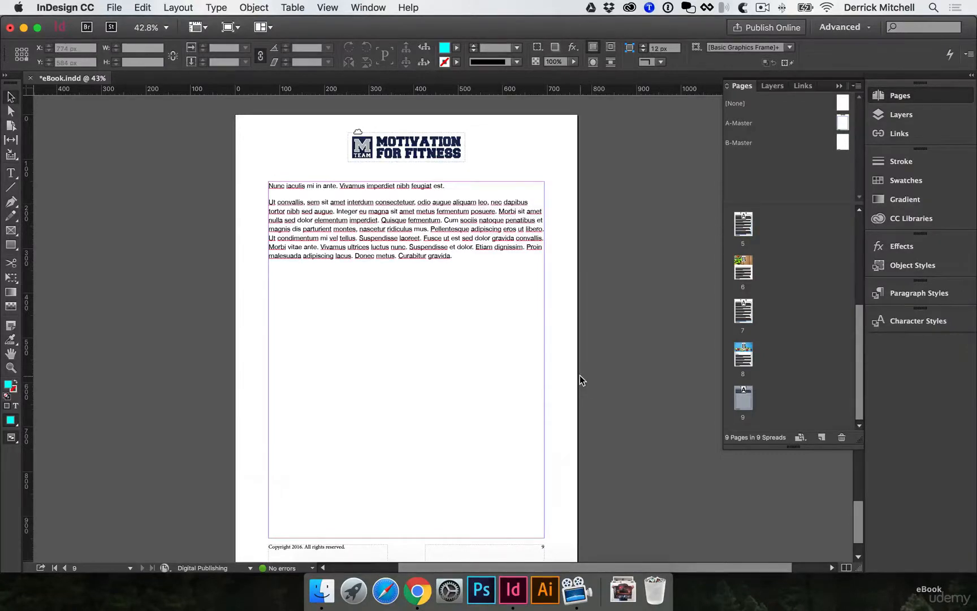
# - Export all pages as interactive PDF eBook.pdf to the FINALS folder, opening in full screen, with maximum JPEG quality and 150 ppi
pyautogui.press('super+e')
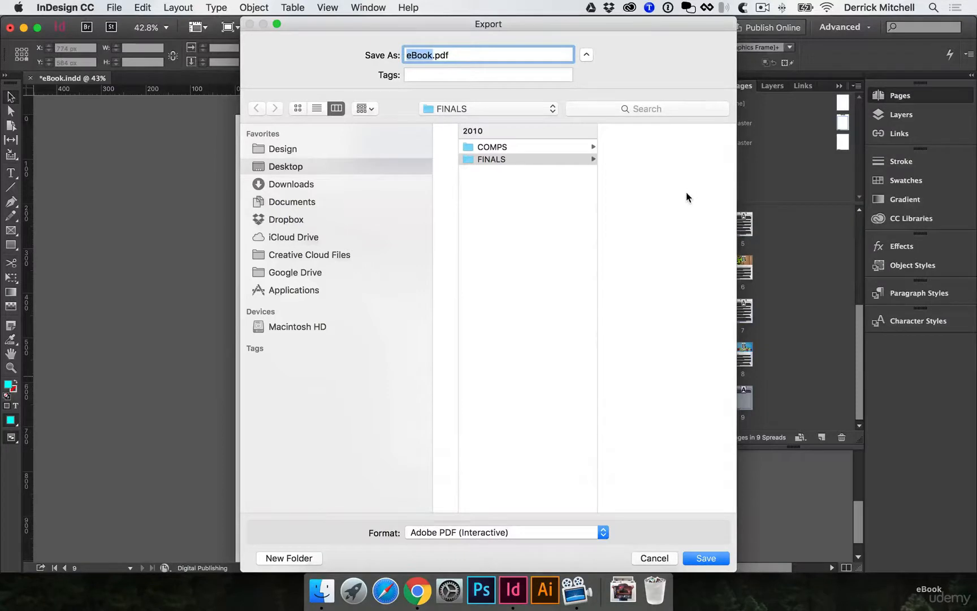
pyautogui.click(480, 536)
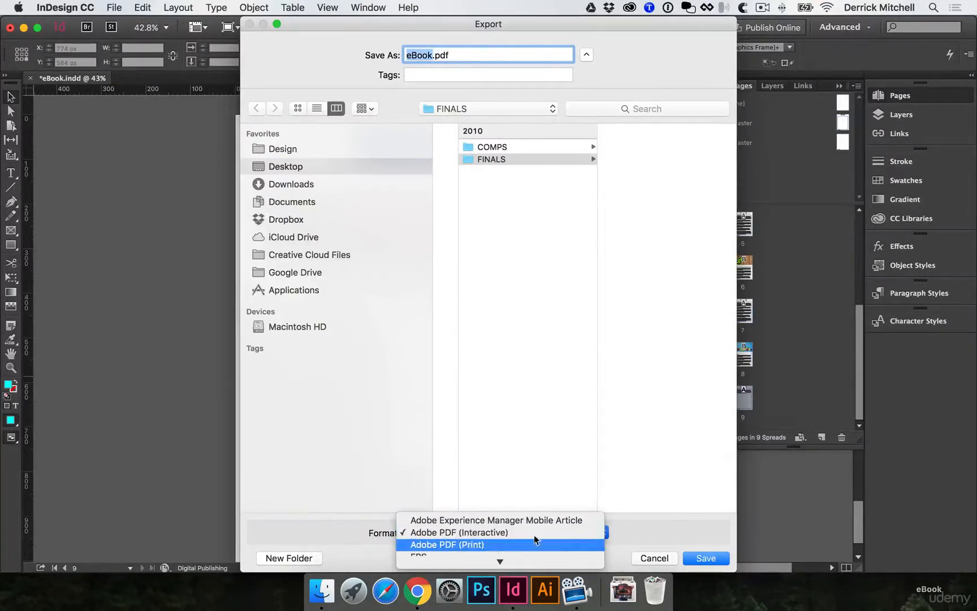
pyautogui.click(632, 528)
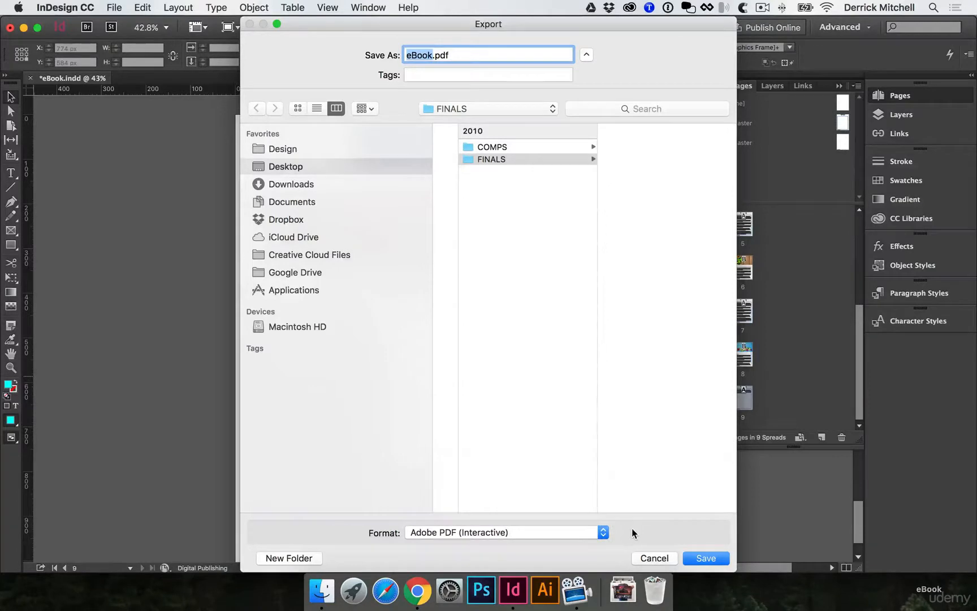
pyautogui.click(715, 562)
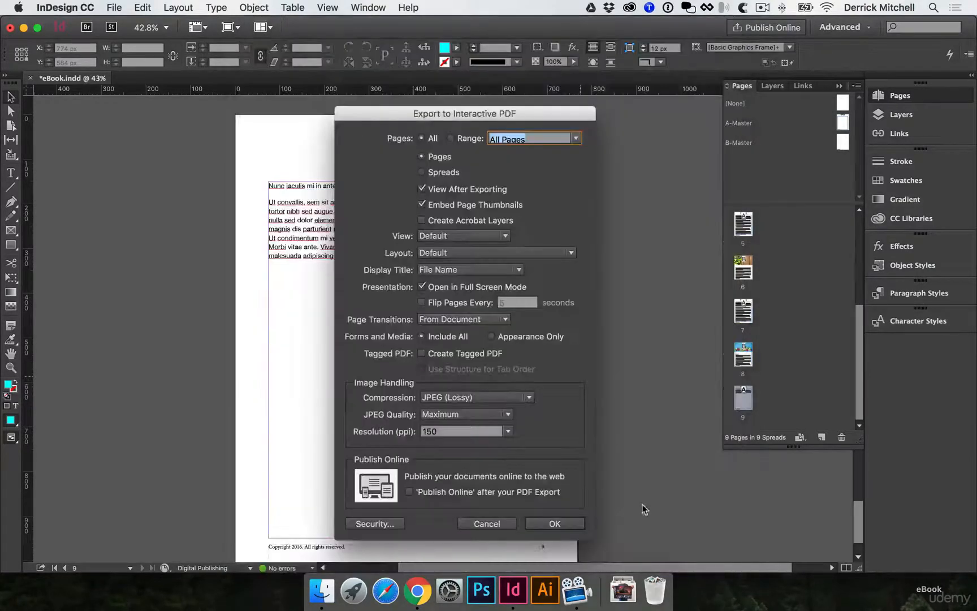
pyautogui.click(549, 523)
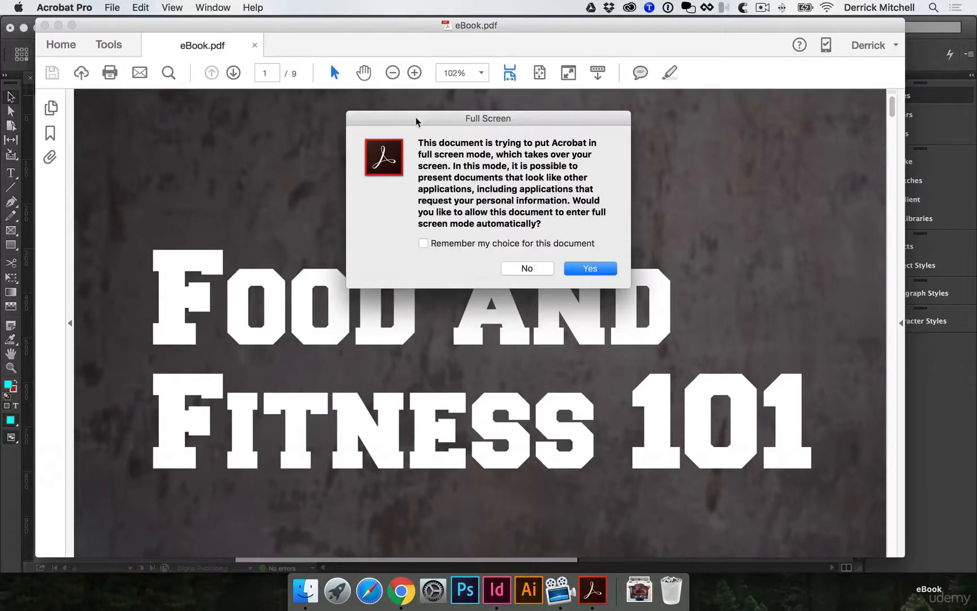
# - Review the exported eBook.pdf in full screen from the cover to page 9, close it and return to the InDesign document
pyautogui.click(579, 268)
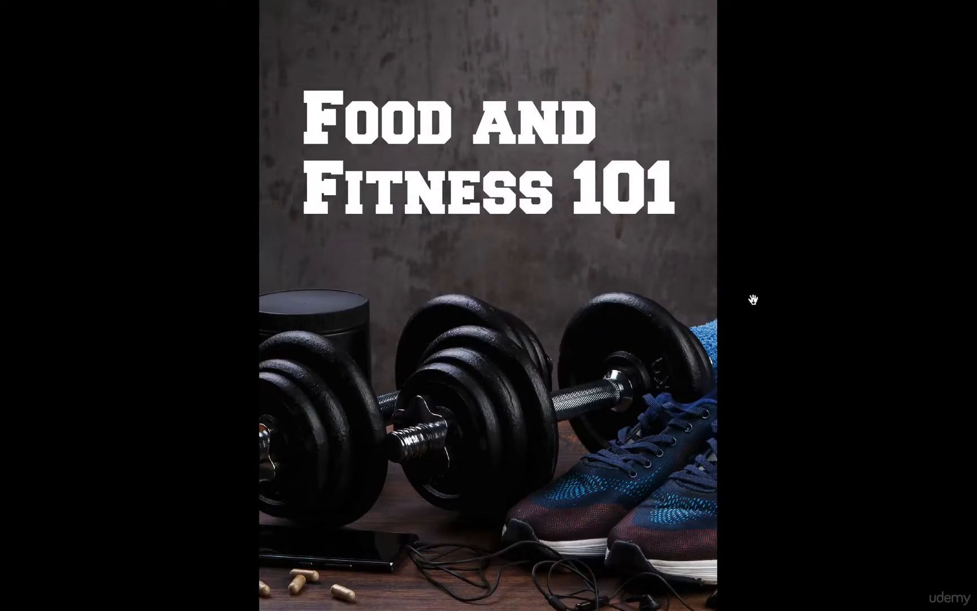
pyautogui.press('Right')
pyautogui.press('Right')
pyautogui.press('Right')
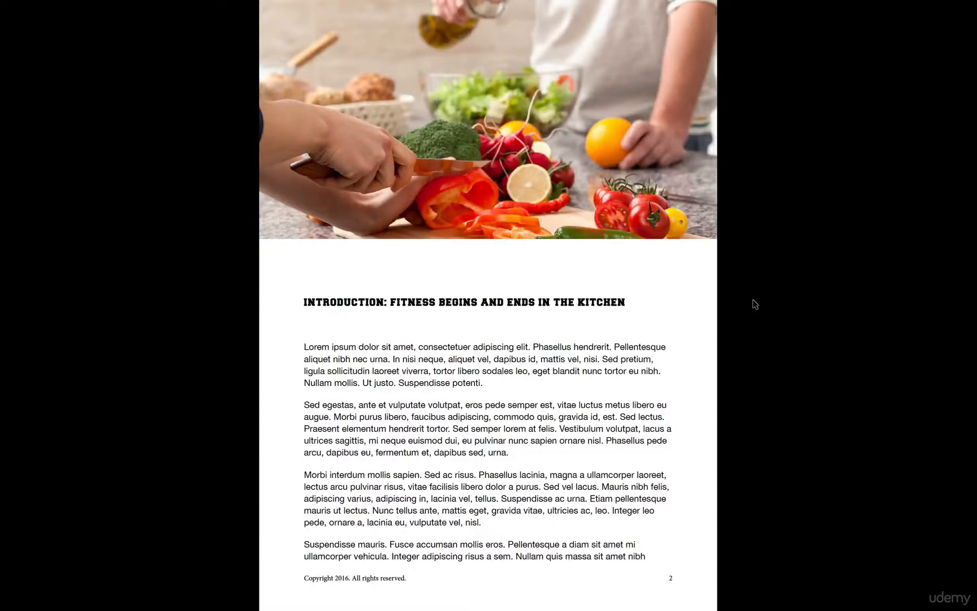
pyautogui.press('Right')
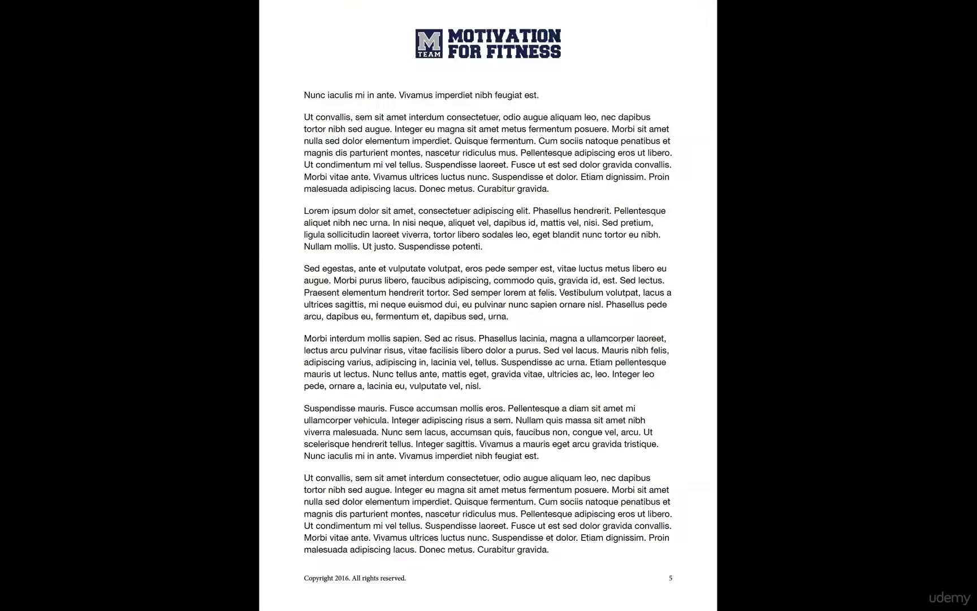
pyautogui.press('Right')
pyautogui.press('Right')
pyautogui.press('Right')
pyautogui.press('Right')
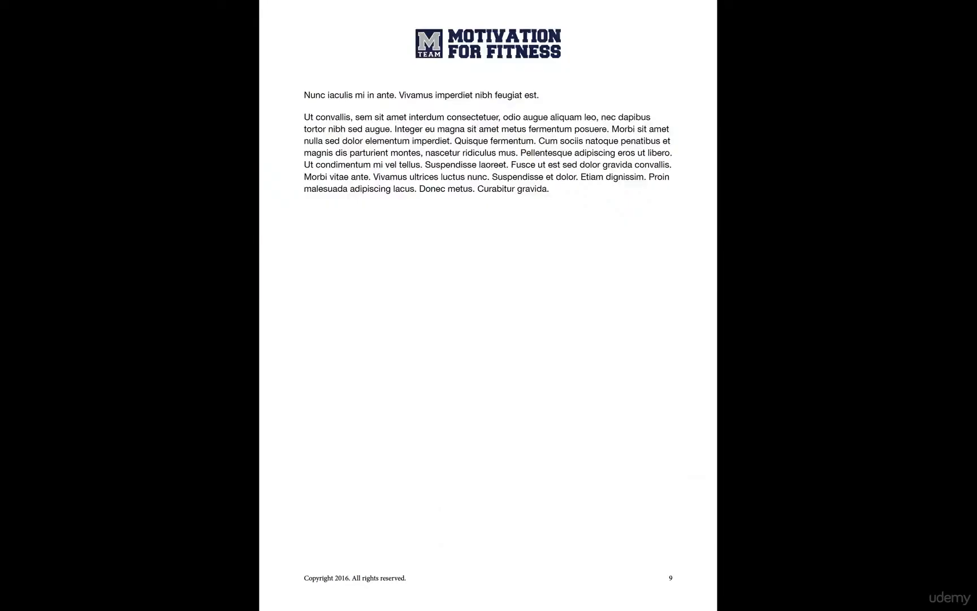
pyautogui.press('Home')
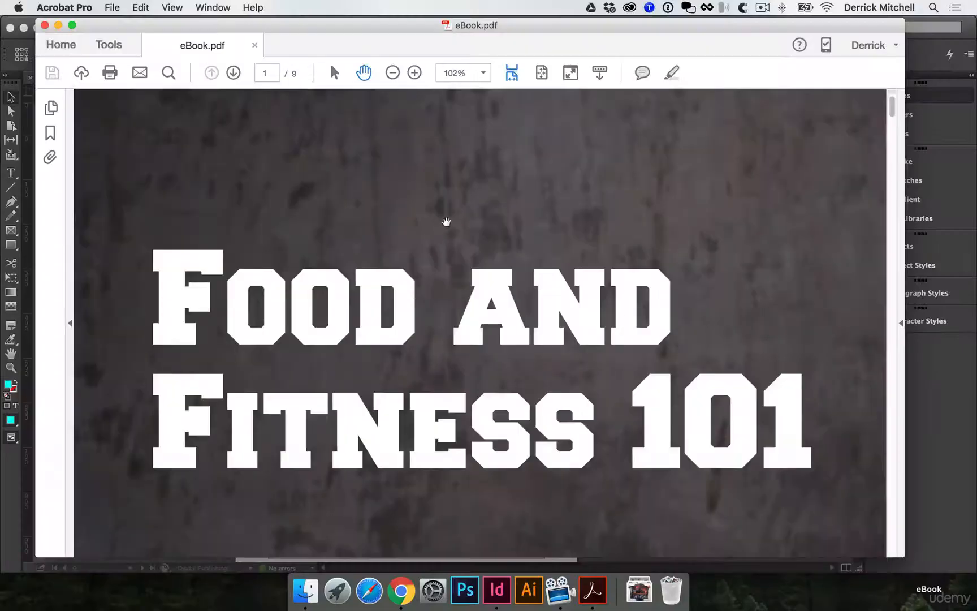
pyautogui.press('super+w')
pyautogui.click(190, 171)
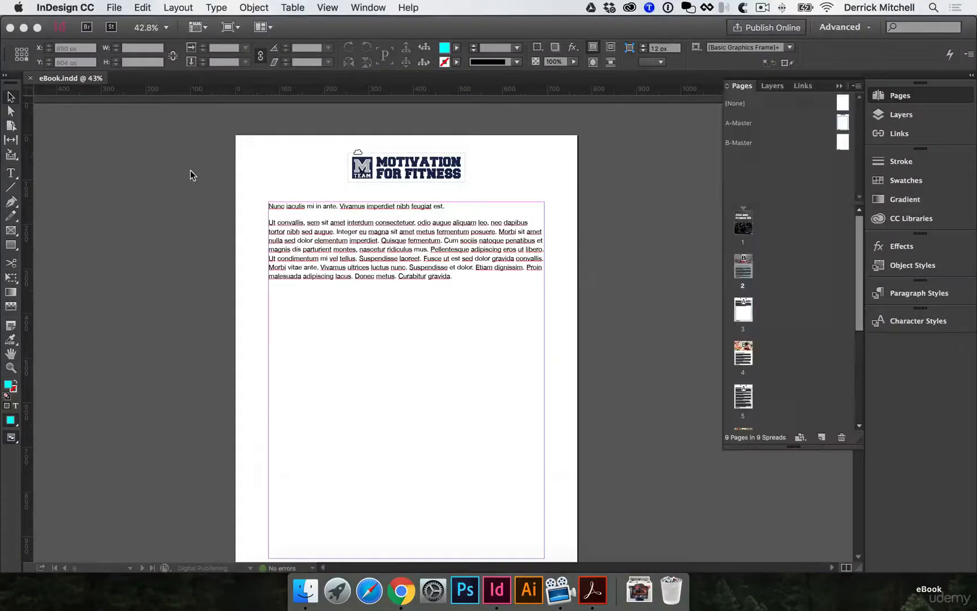
# - Package the document as eBook Folder in FINALS, including fonts, linked graphics, IDML and a print PDF with the [High Quality Print] preset
pyautogui.click(112, 7)
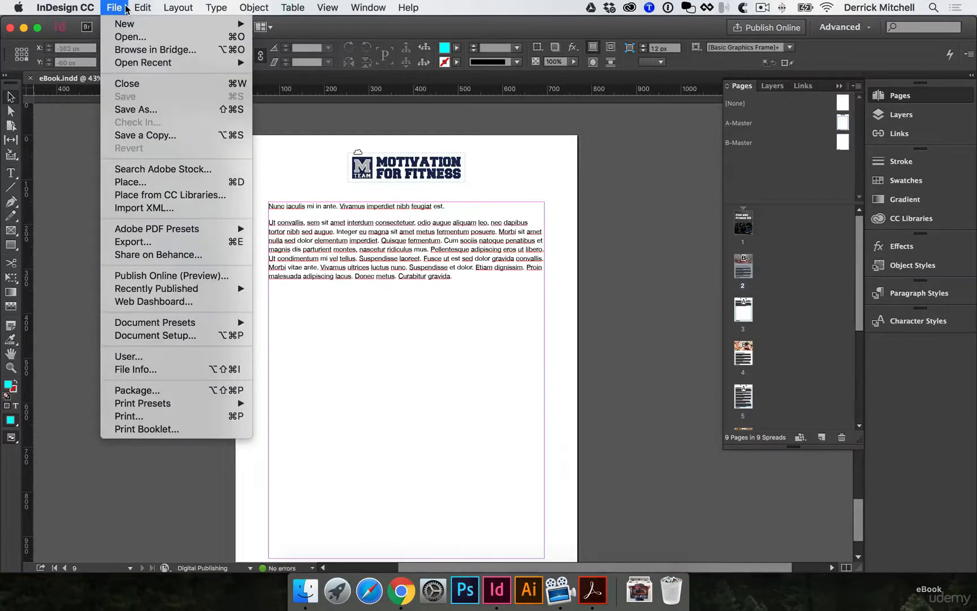
pyautogui.click(136, 392)
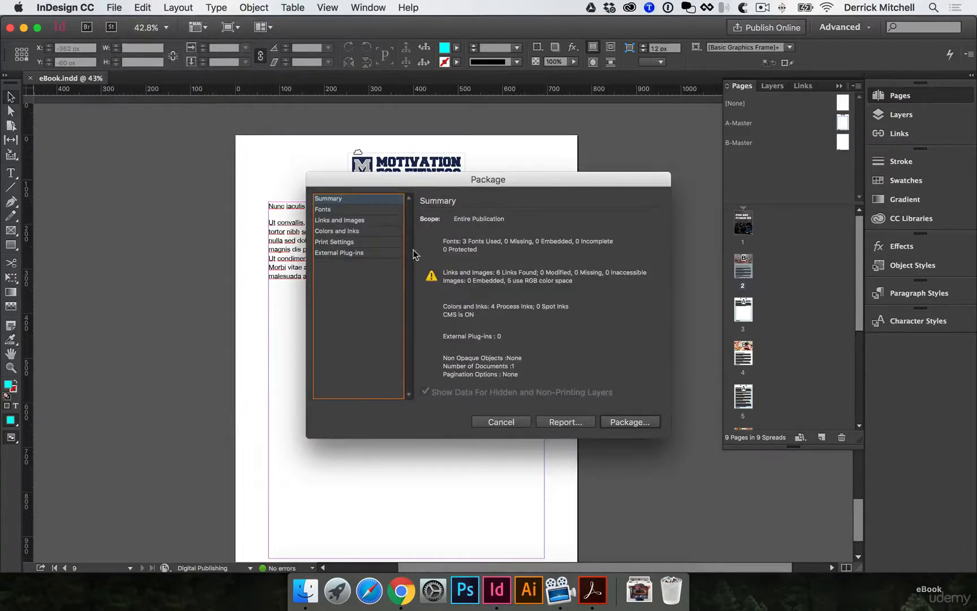
pyautogui.moveTo(491, 179); pyautogui.dragTo(420, 199)
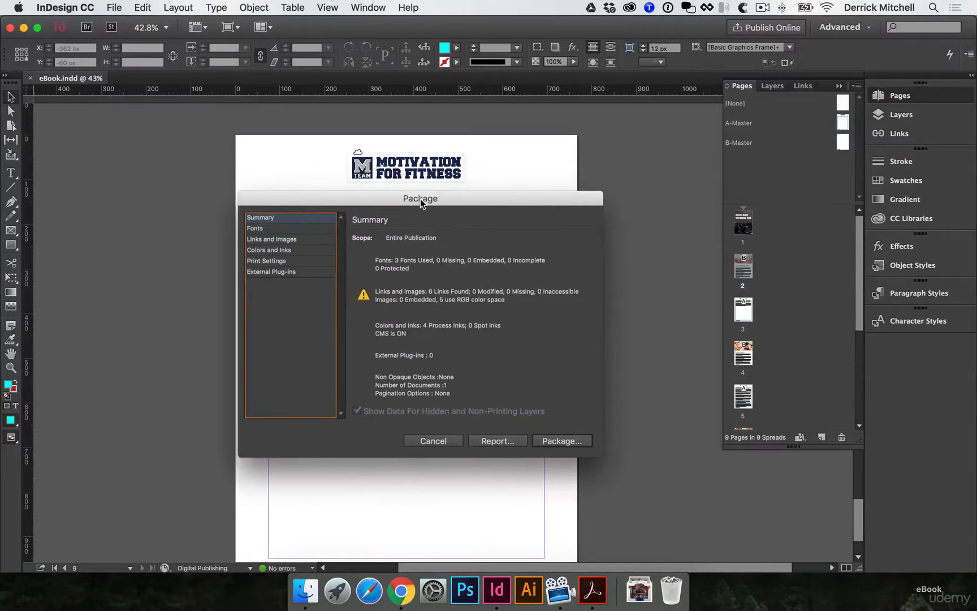
pyautogui.click(559, 443)
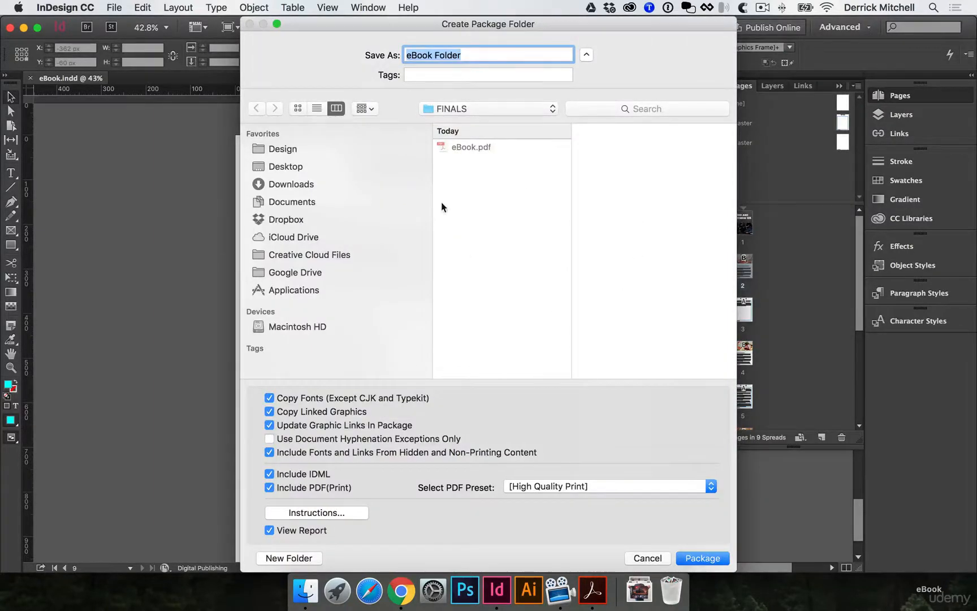
pyautogui.click(495, 196)
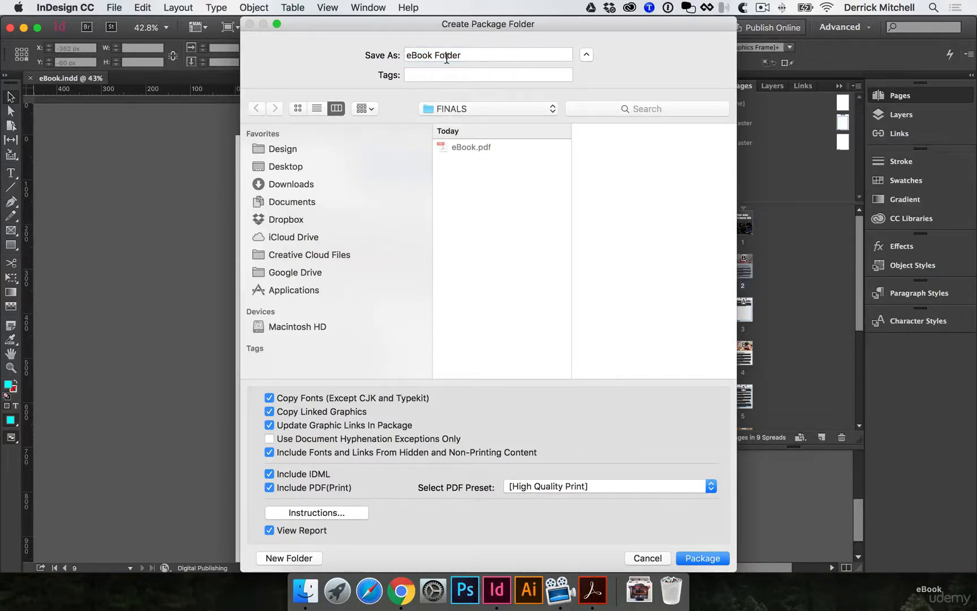
pyautogui.click(467, 55)
pyautogui.tripleClick(467, 54)
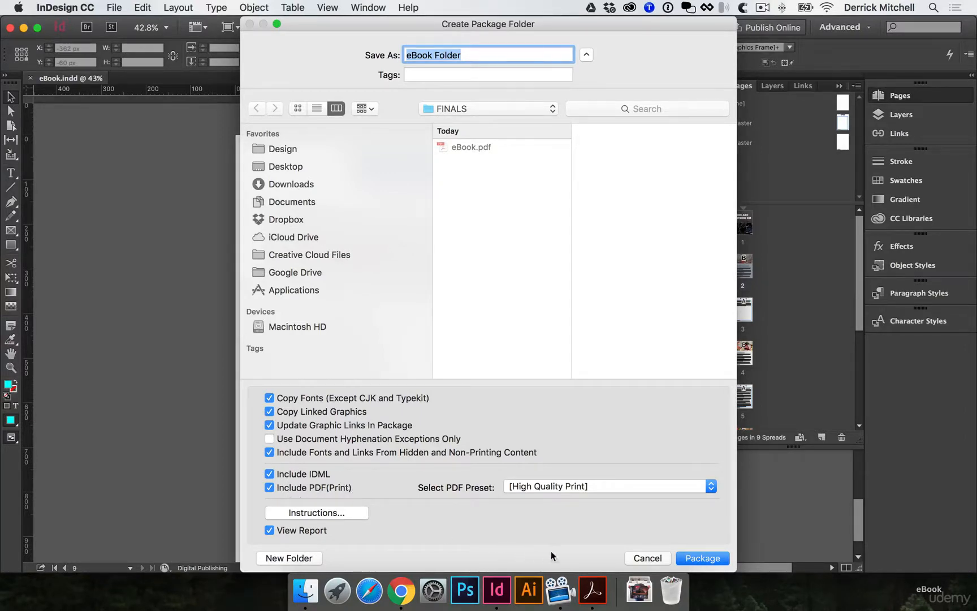
pyautogui.click(706, 560)
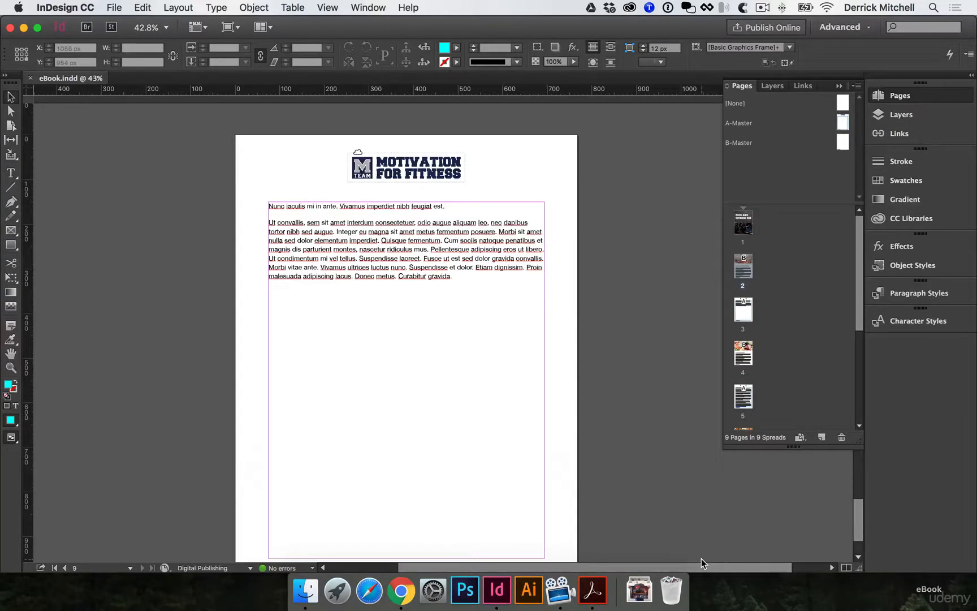
# - Switch to Finder and inspect the packaged eBook Folder's document fonts, eBook.idml and eBook.indd
pyautogui.click(305, 590)
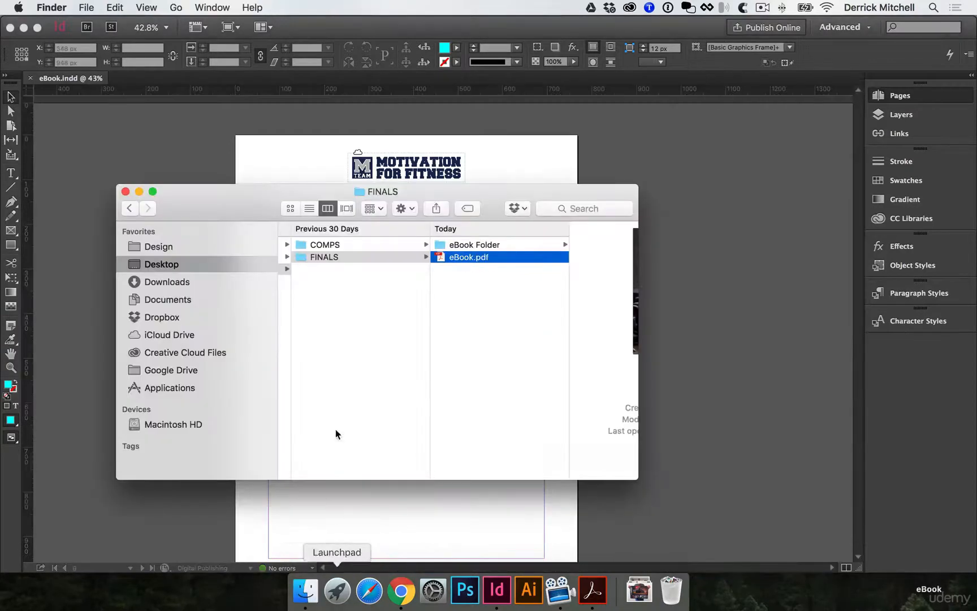
pyautogui.click(455, 247)
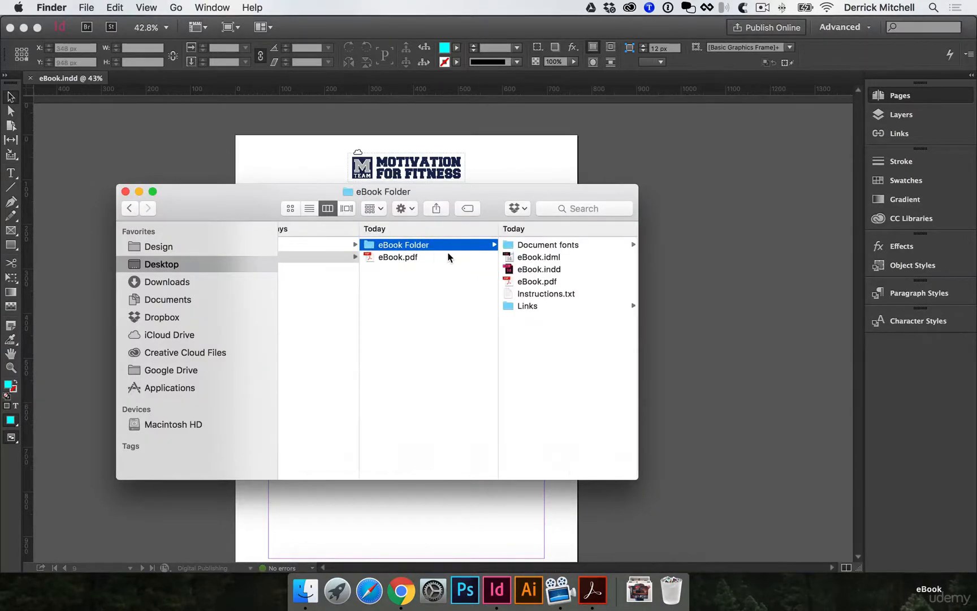
pyautogui.click(546, 245)
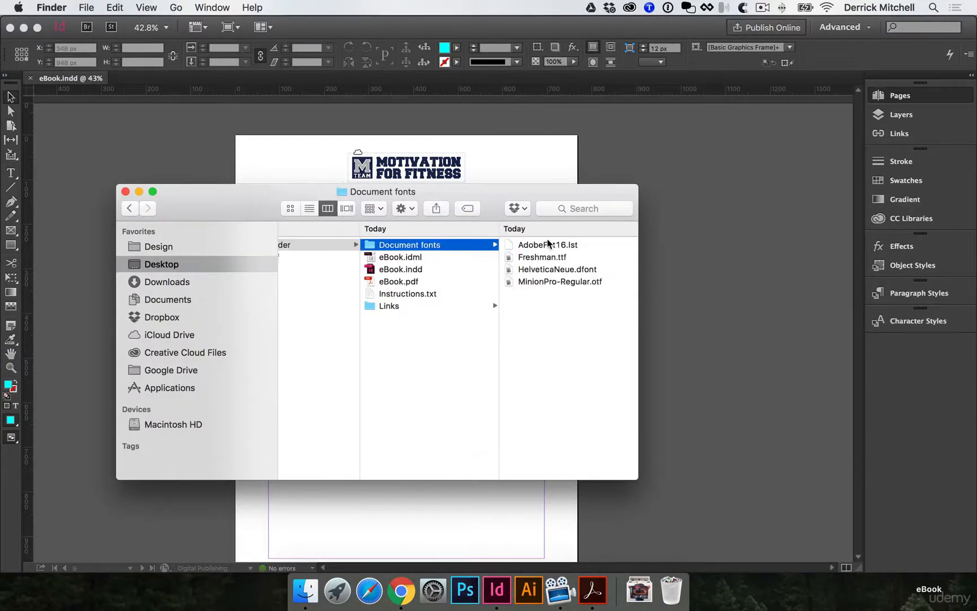
pyautogui.click(424, 258)
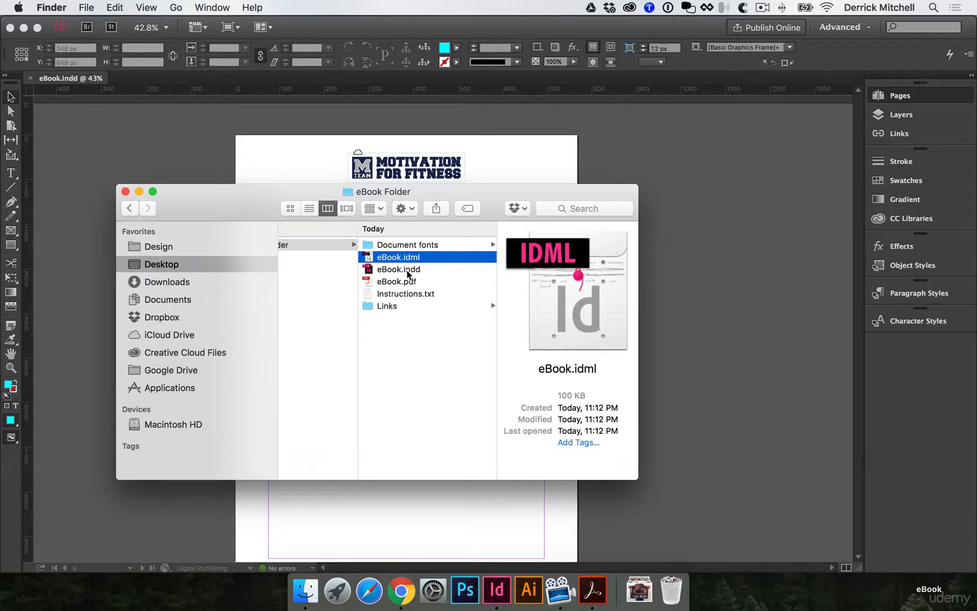
pyautogui.click(415, 272)
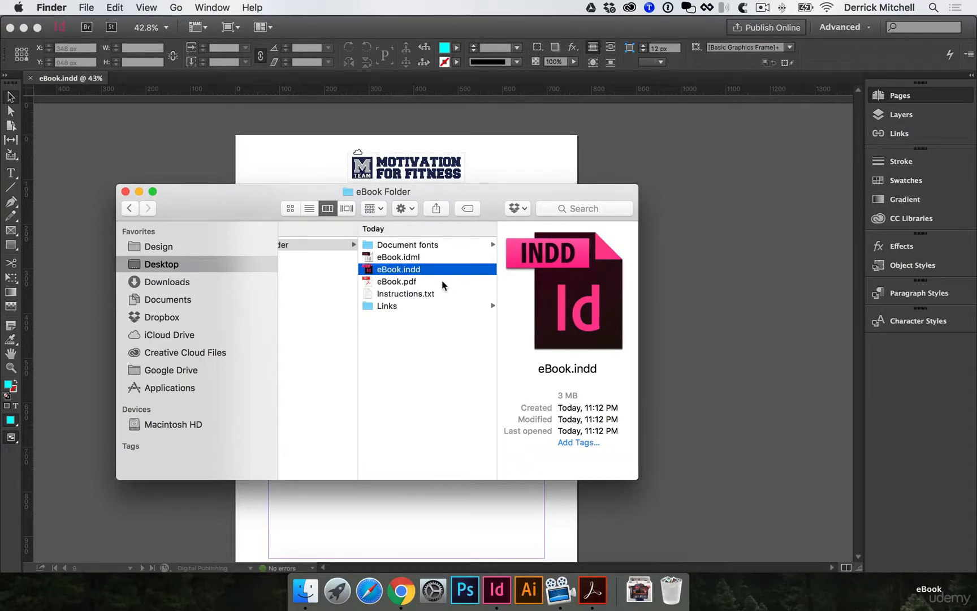
# - Examine each linked file in the package's Links folder and the packaged eBook.pdf
pyautogui.click(388, 308)
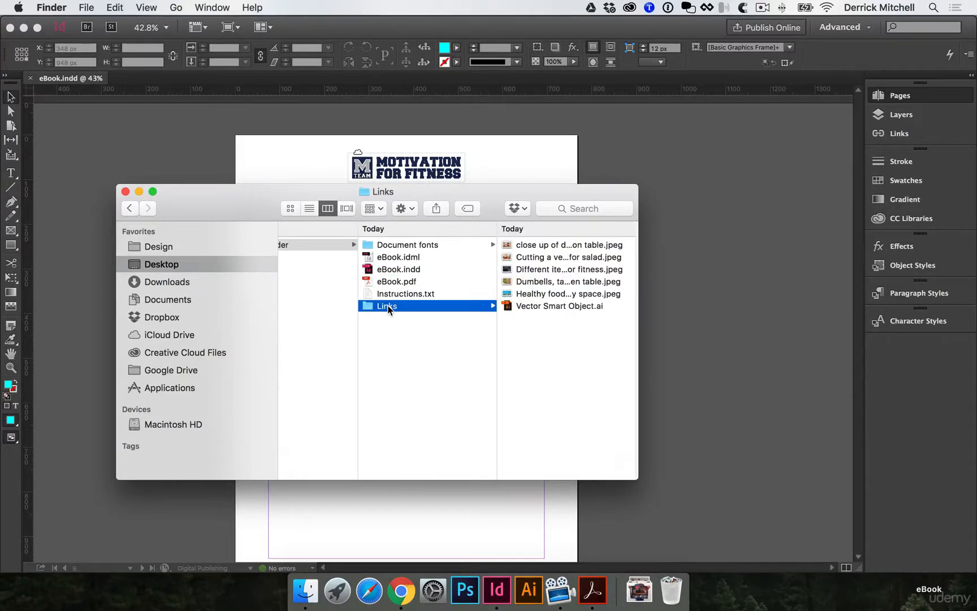
pyautogui.click(526, 244)
pyautogui.press('Down')
pyautogui.press('Down')
pyautogui.press('Down')
pyautogui.press('Down')
pyautogui.press('Down')
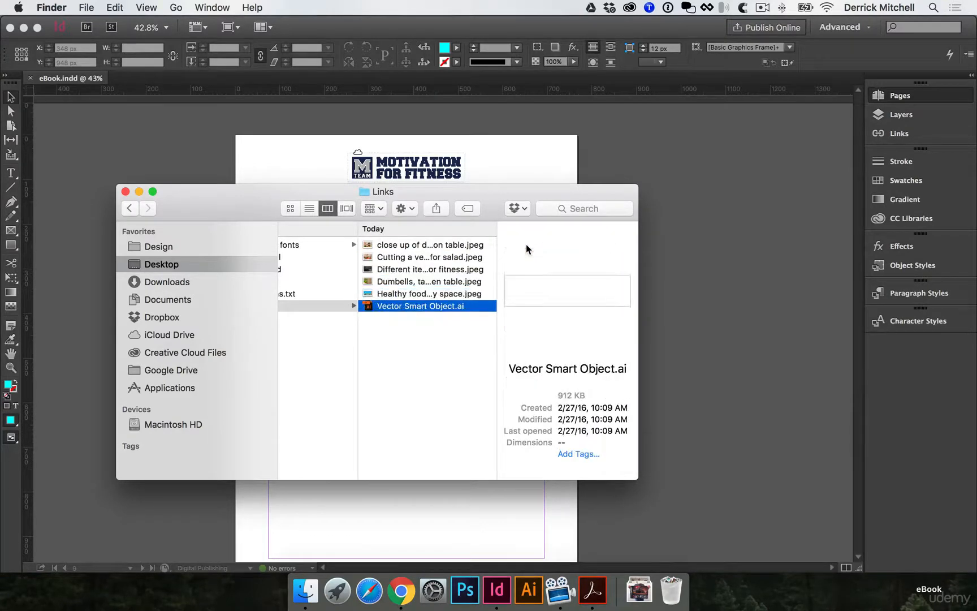
pyautogui.press('Left')
pyautogui.press('Up')
pyautogui.press('Up')
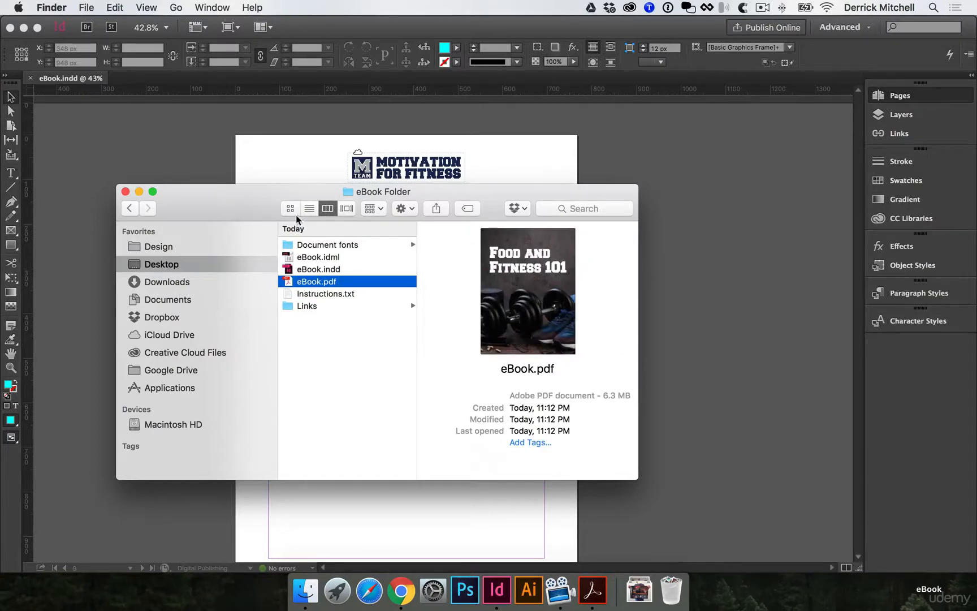
pyautogui.hscroll(-5, 316, 261)
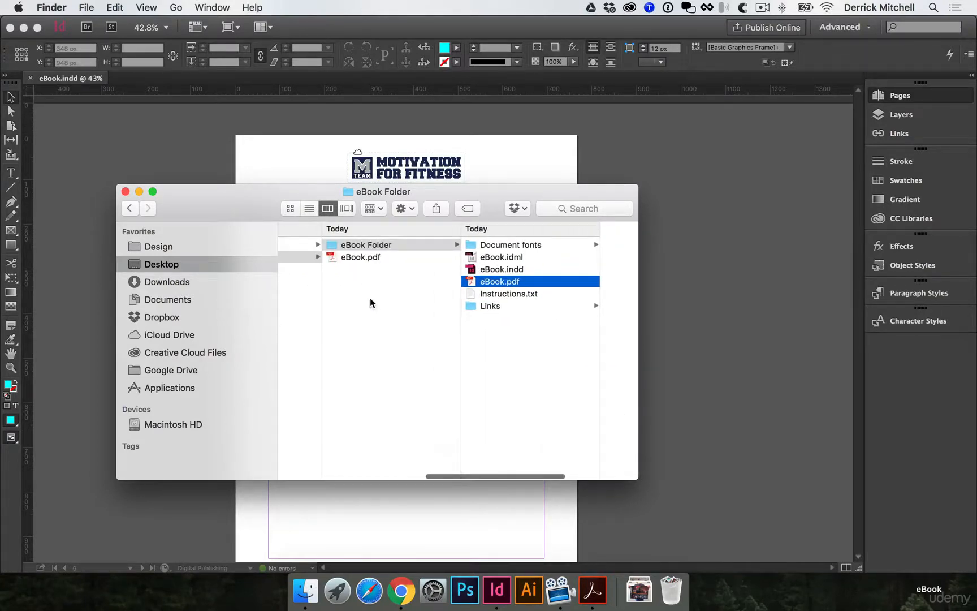
pyautogui.hscroll(-2, 370, 300)
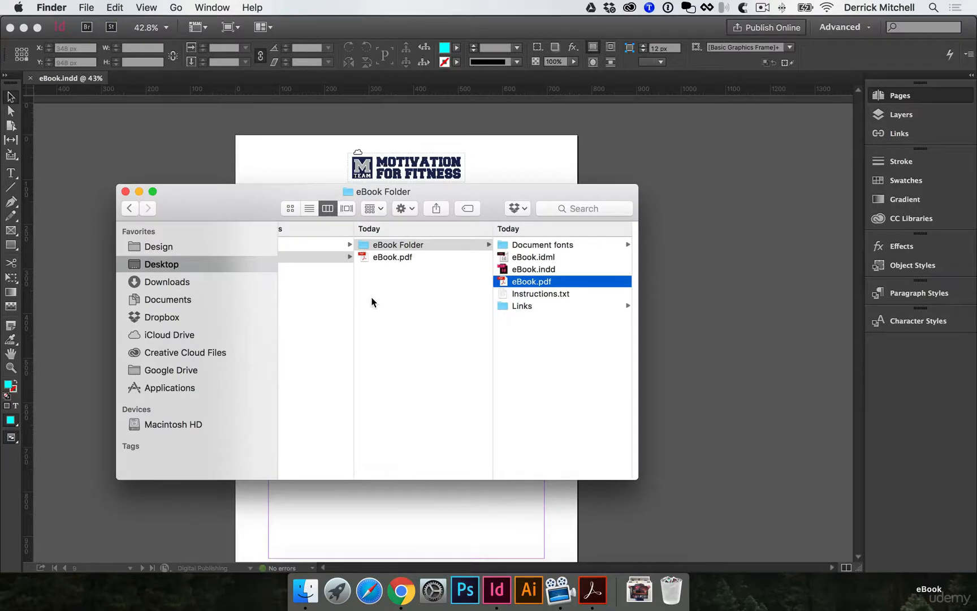